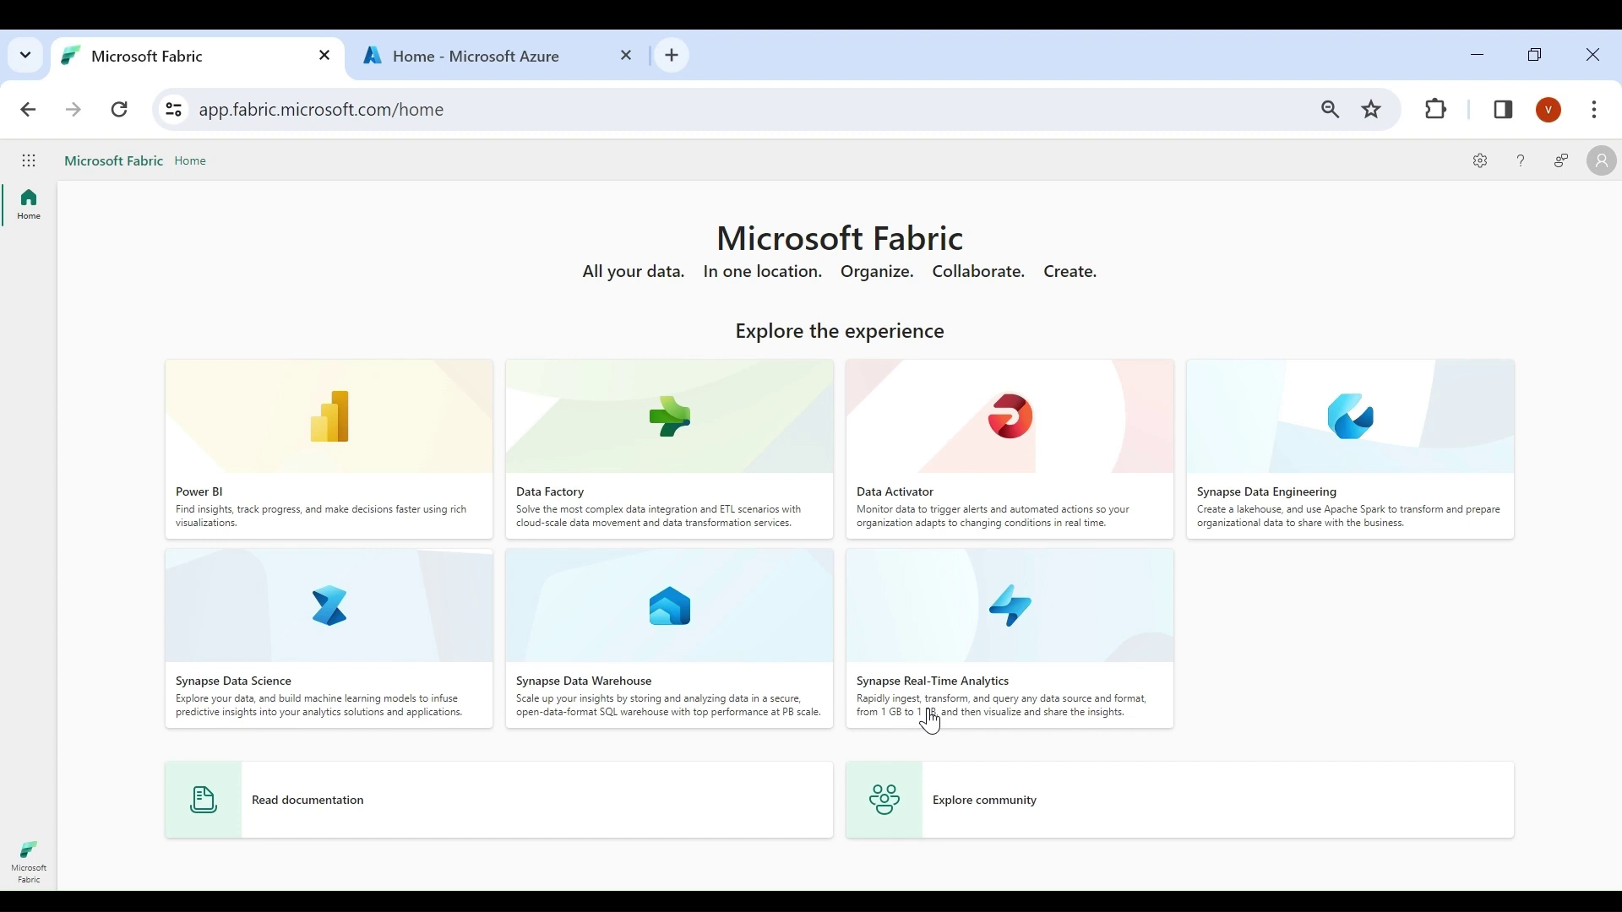
# Step: Open Sales Workspace from Synapse Data Engineering's Workspaces list, then switch to the Azure portal tab
pyautogui.click(1424, 434)
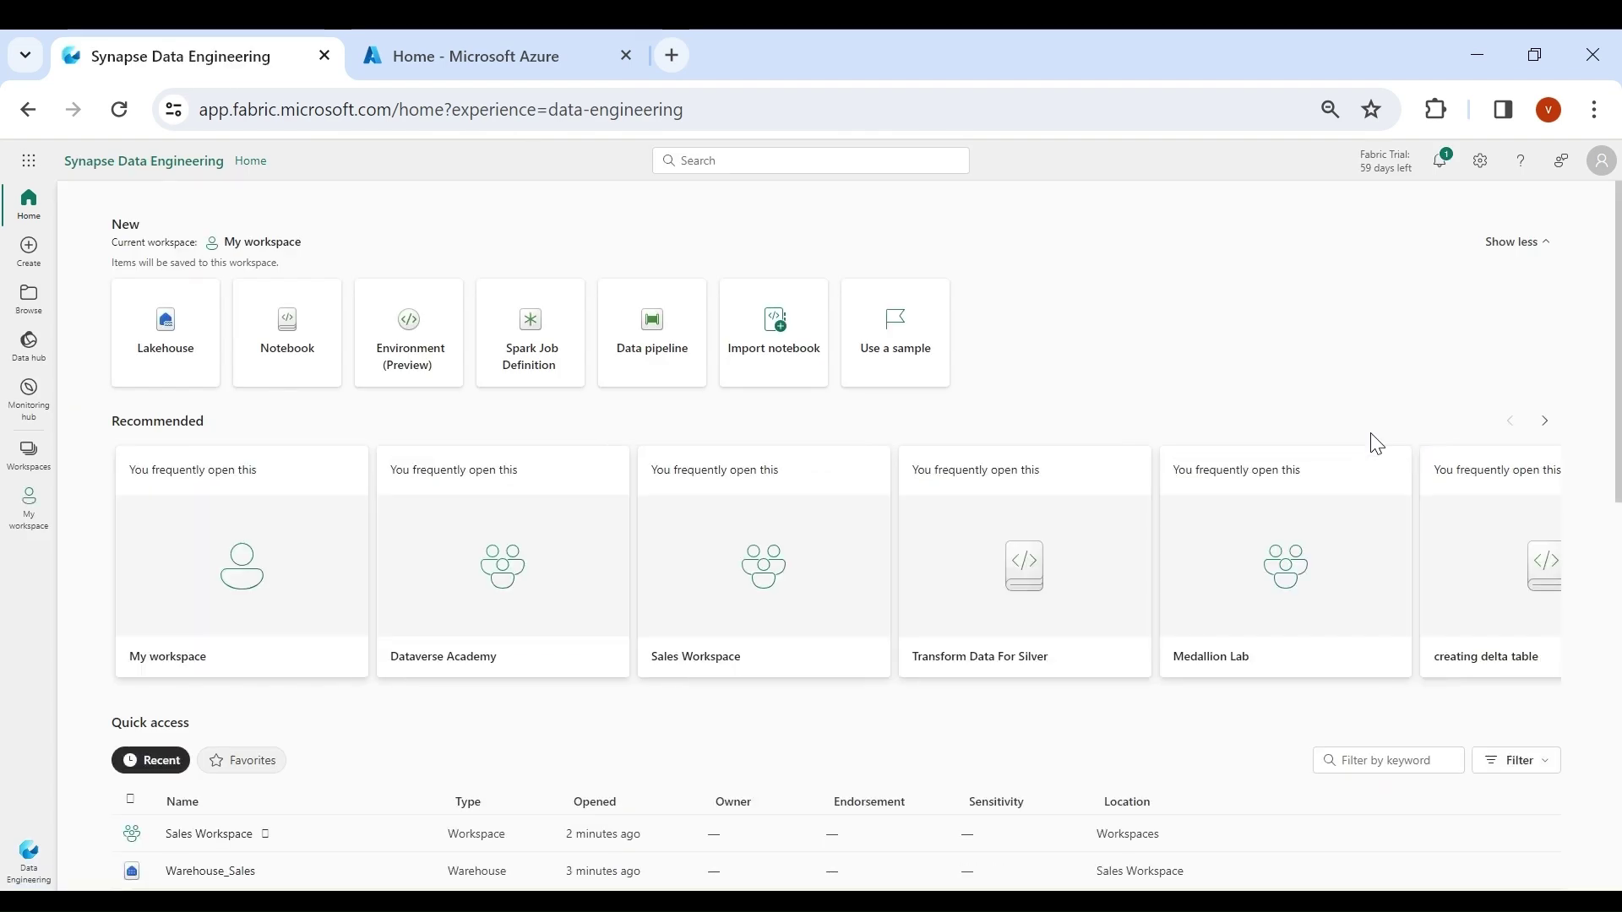
pyautogui.click(33, 461)
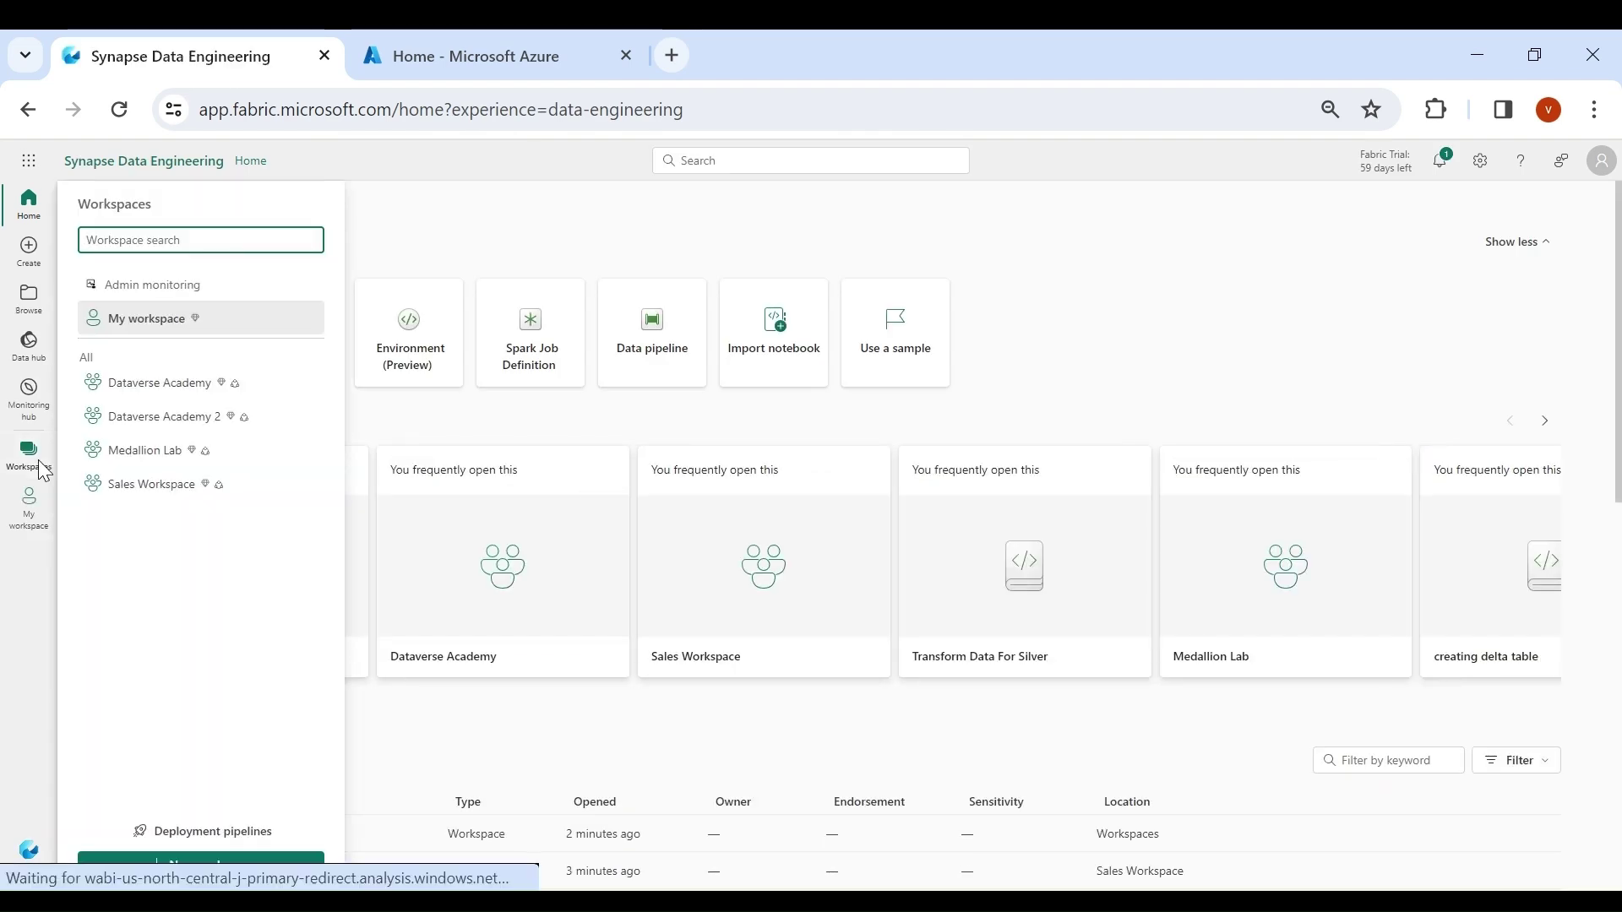
pyautogui.click(152, 484)
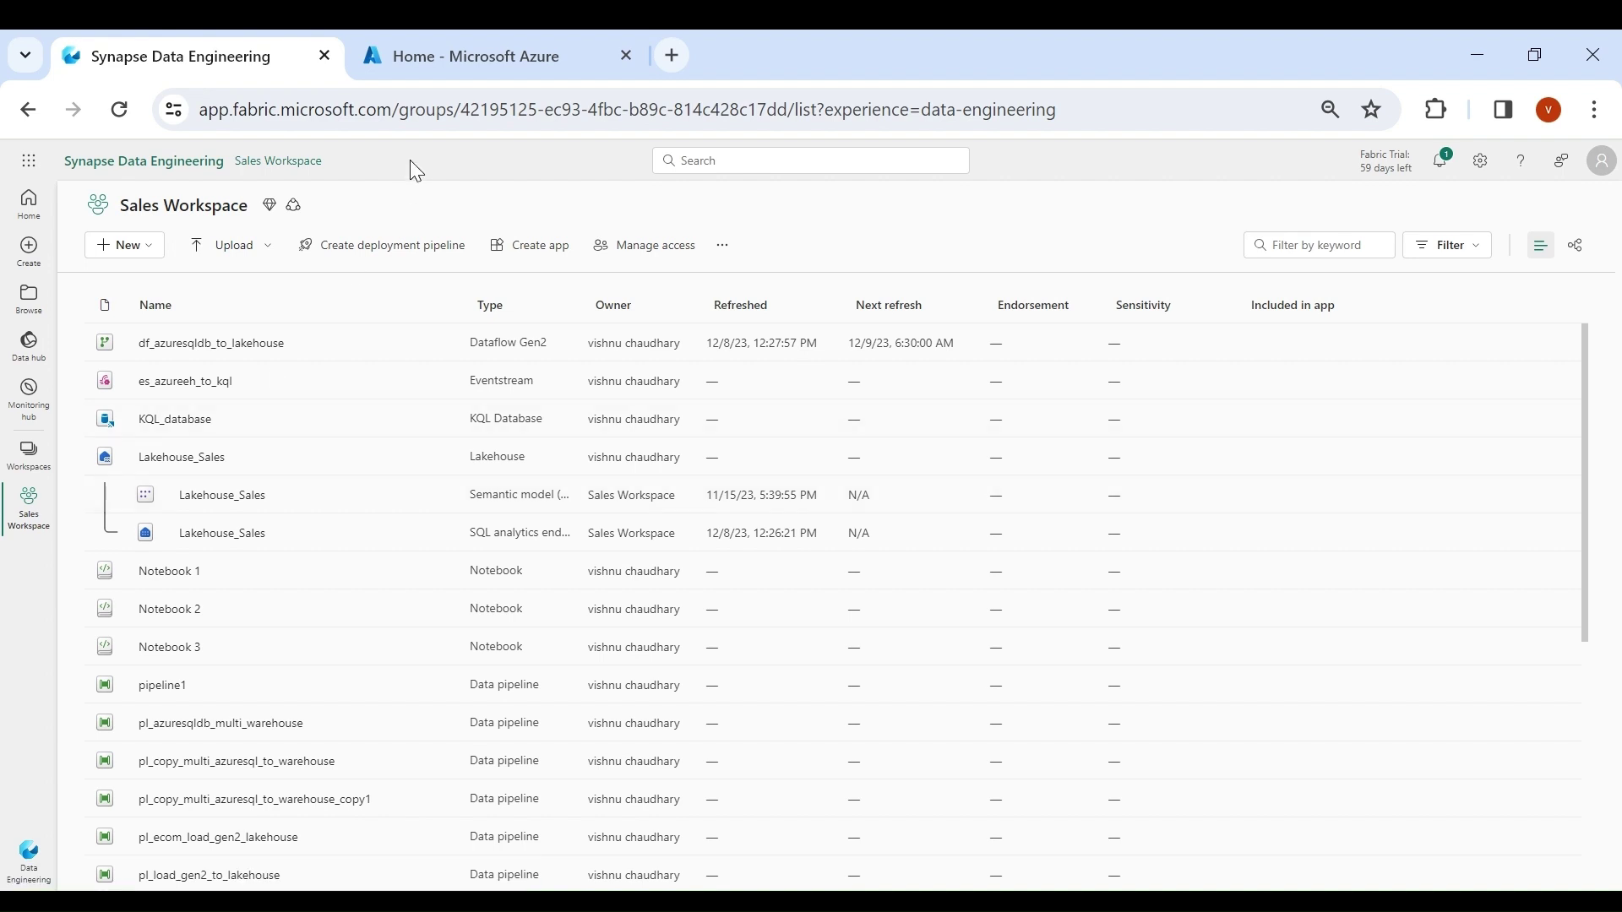
pyautogui.hotkey('ctrl', 'Tab')
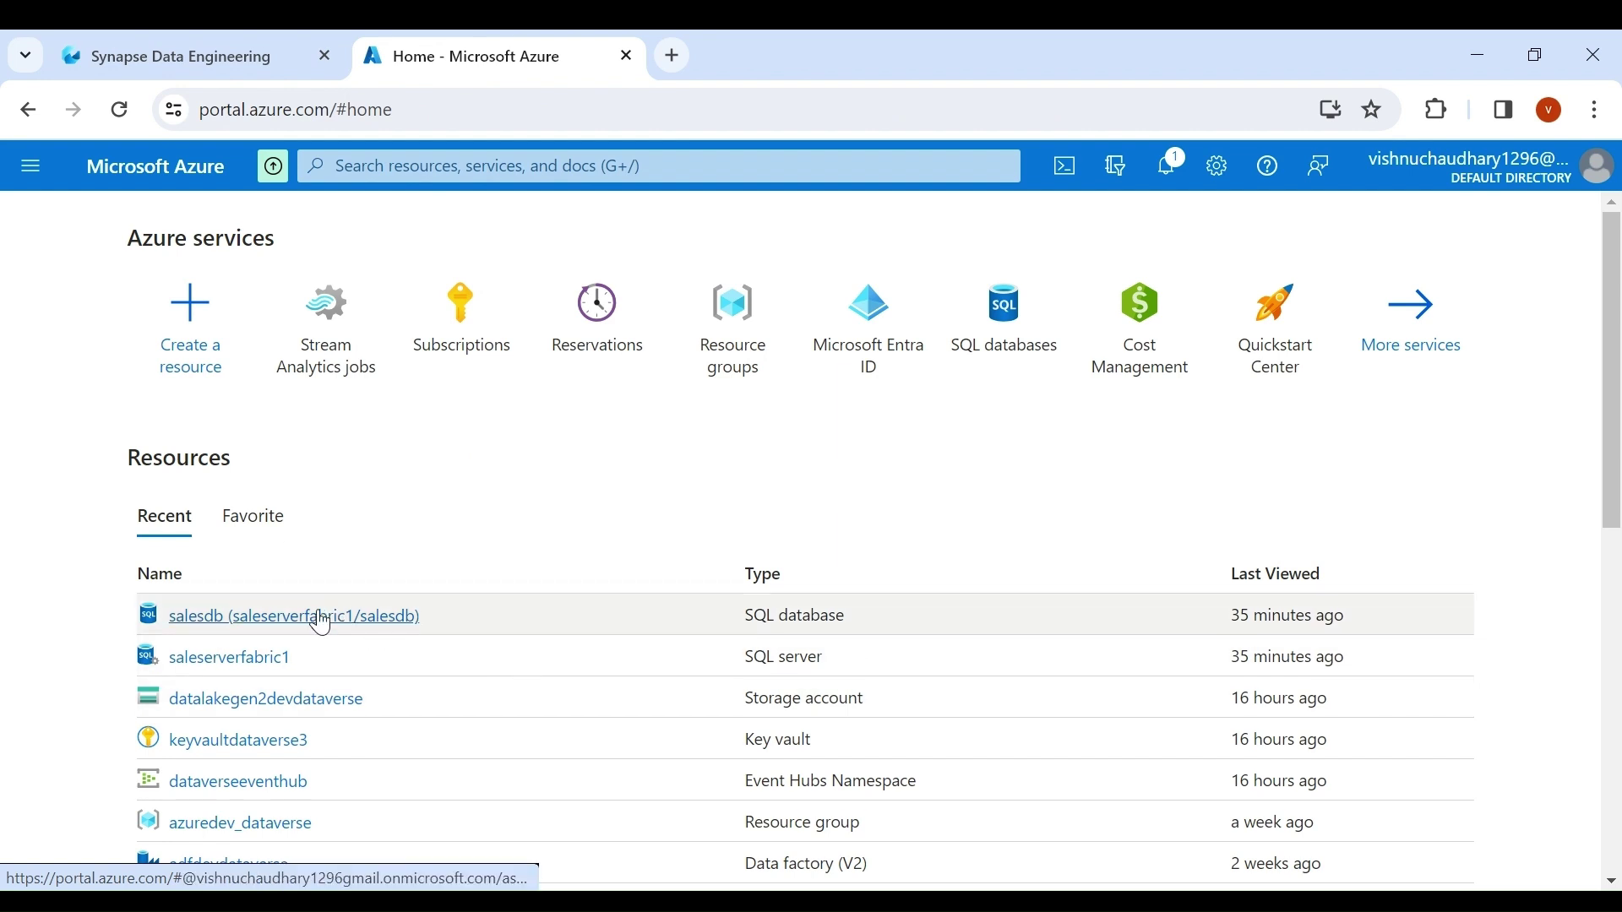
# Step: Open salesdb's Query editor (preview) and sign in with the SQL login password
pyautogui.click(321, 621)
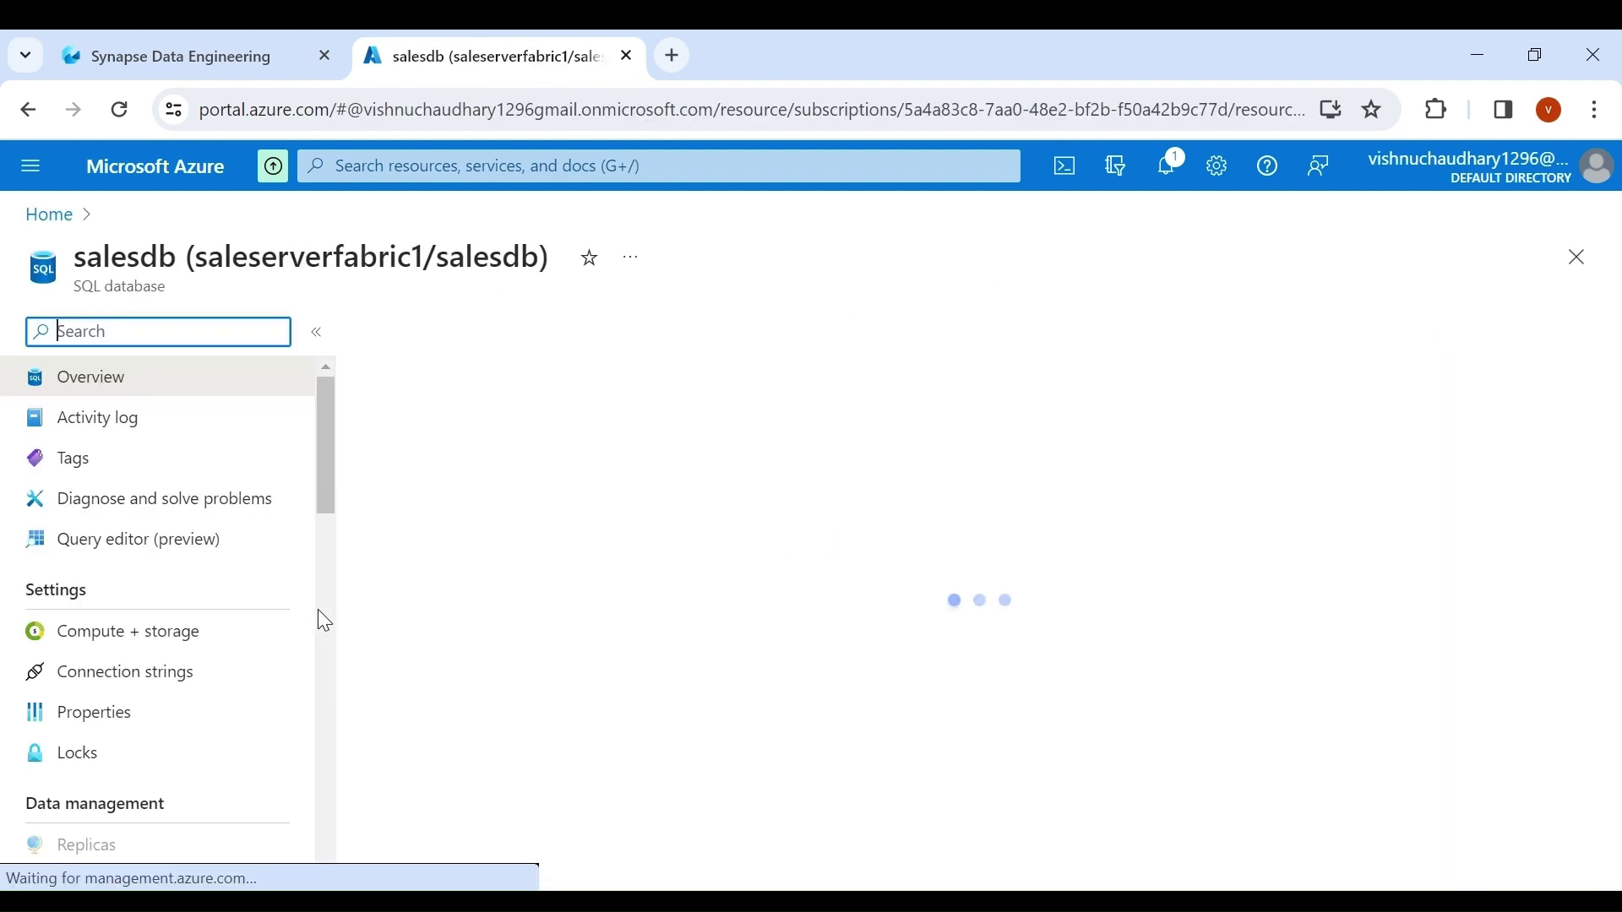
pyautogui.click(183, 556)
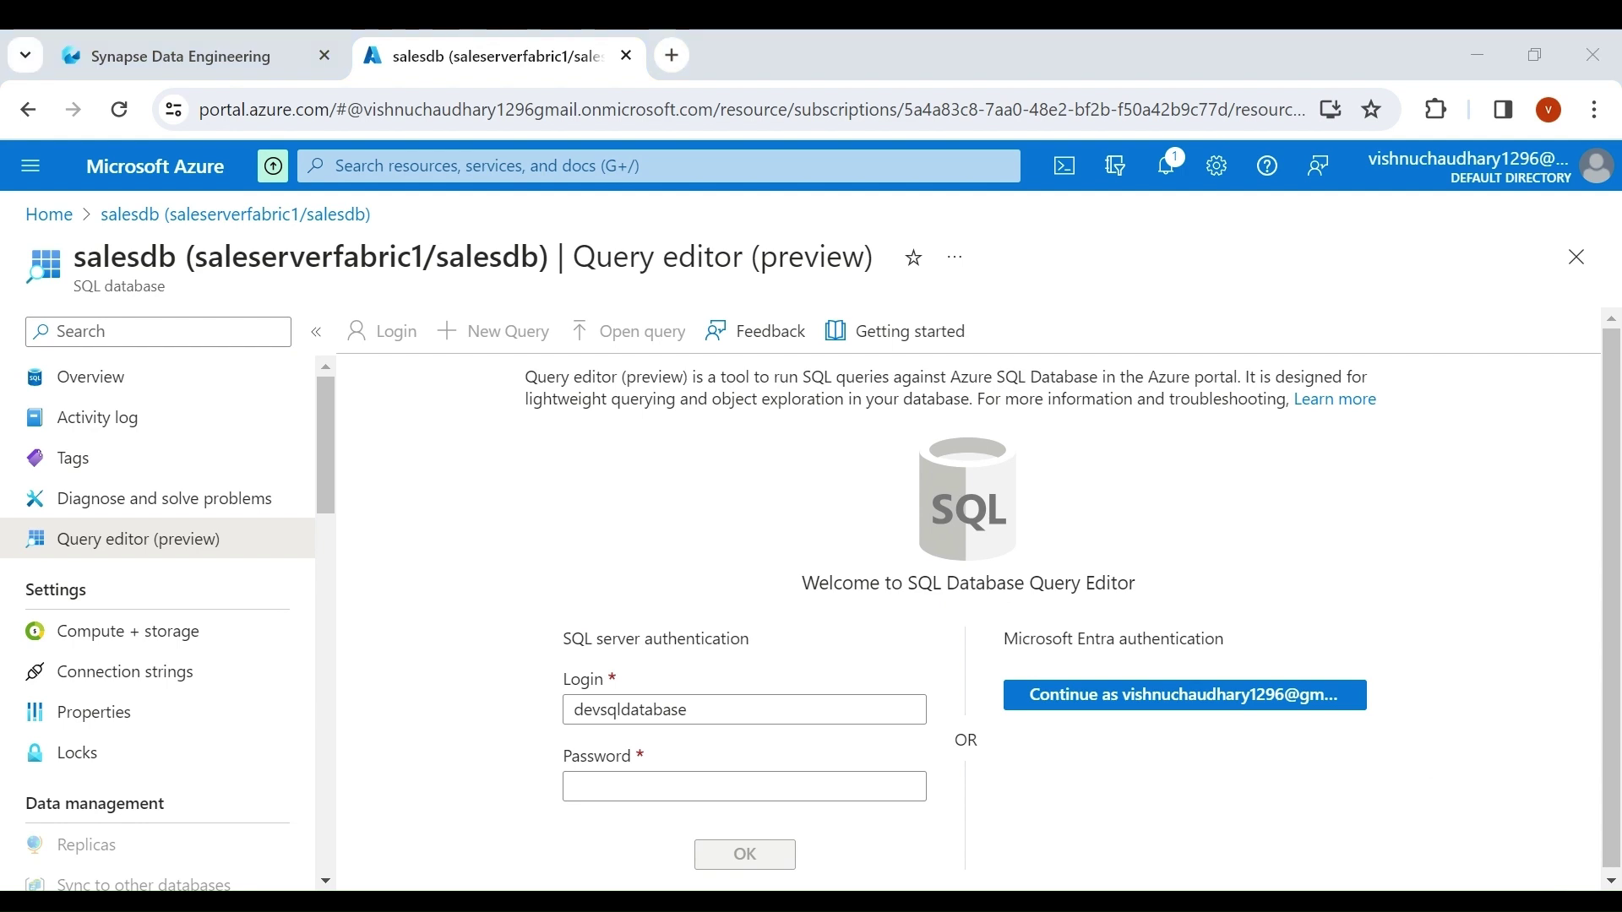
pyautogui.click(753, 786)
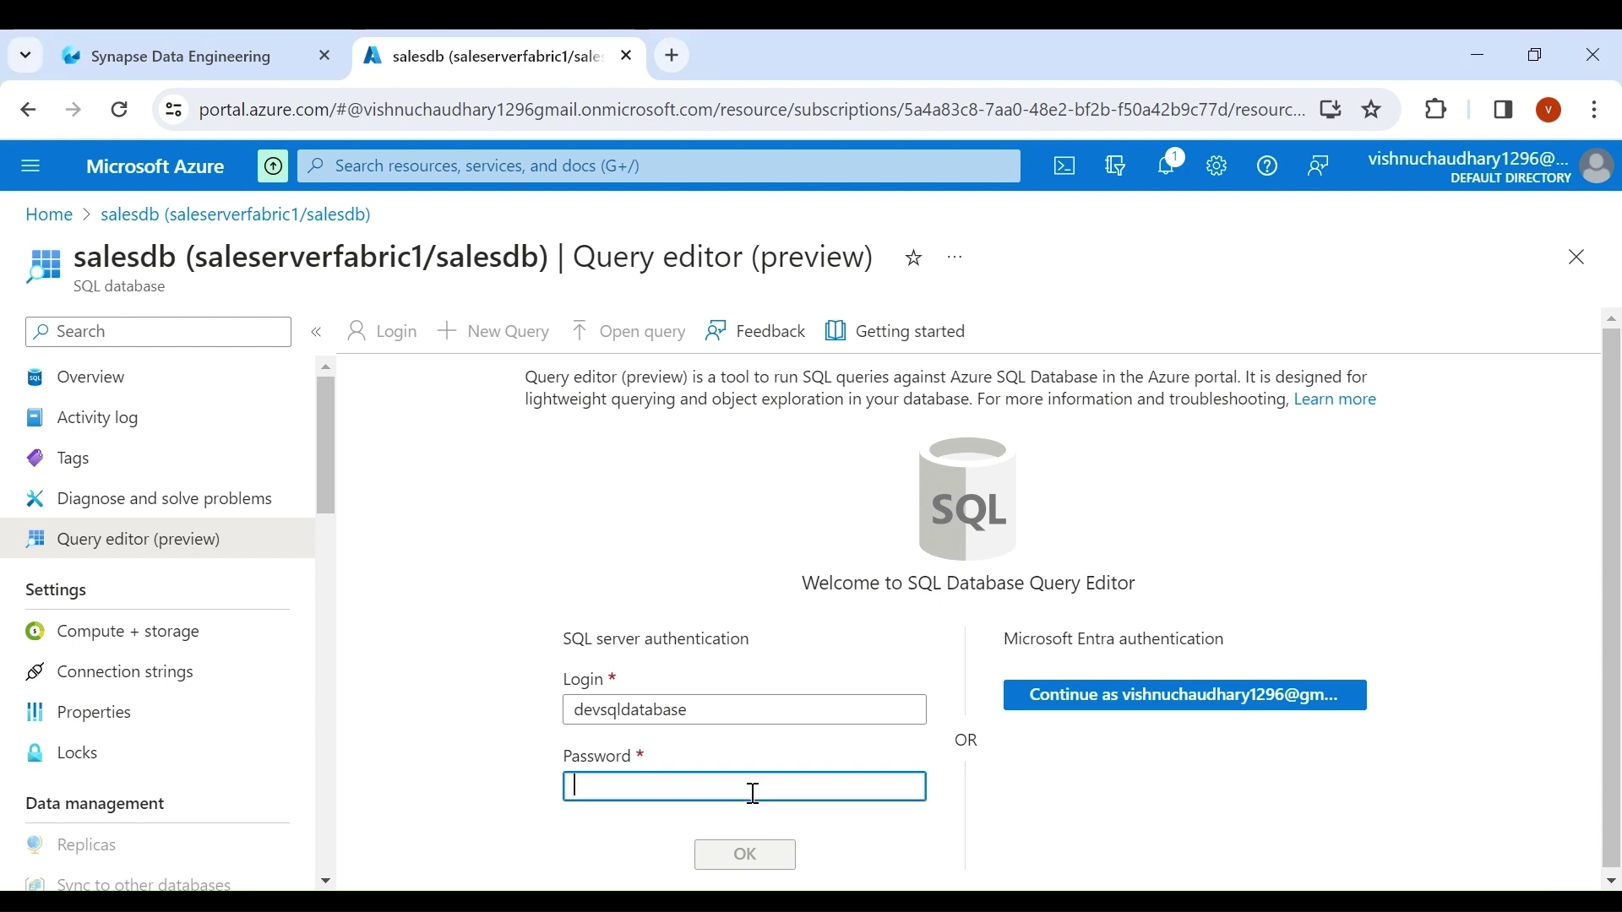
pyautogui.write('•')
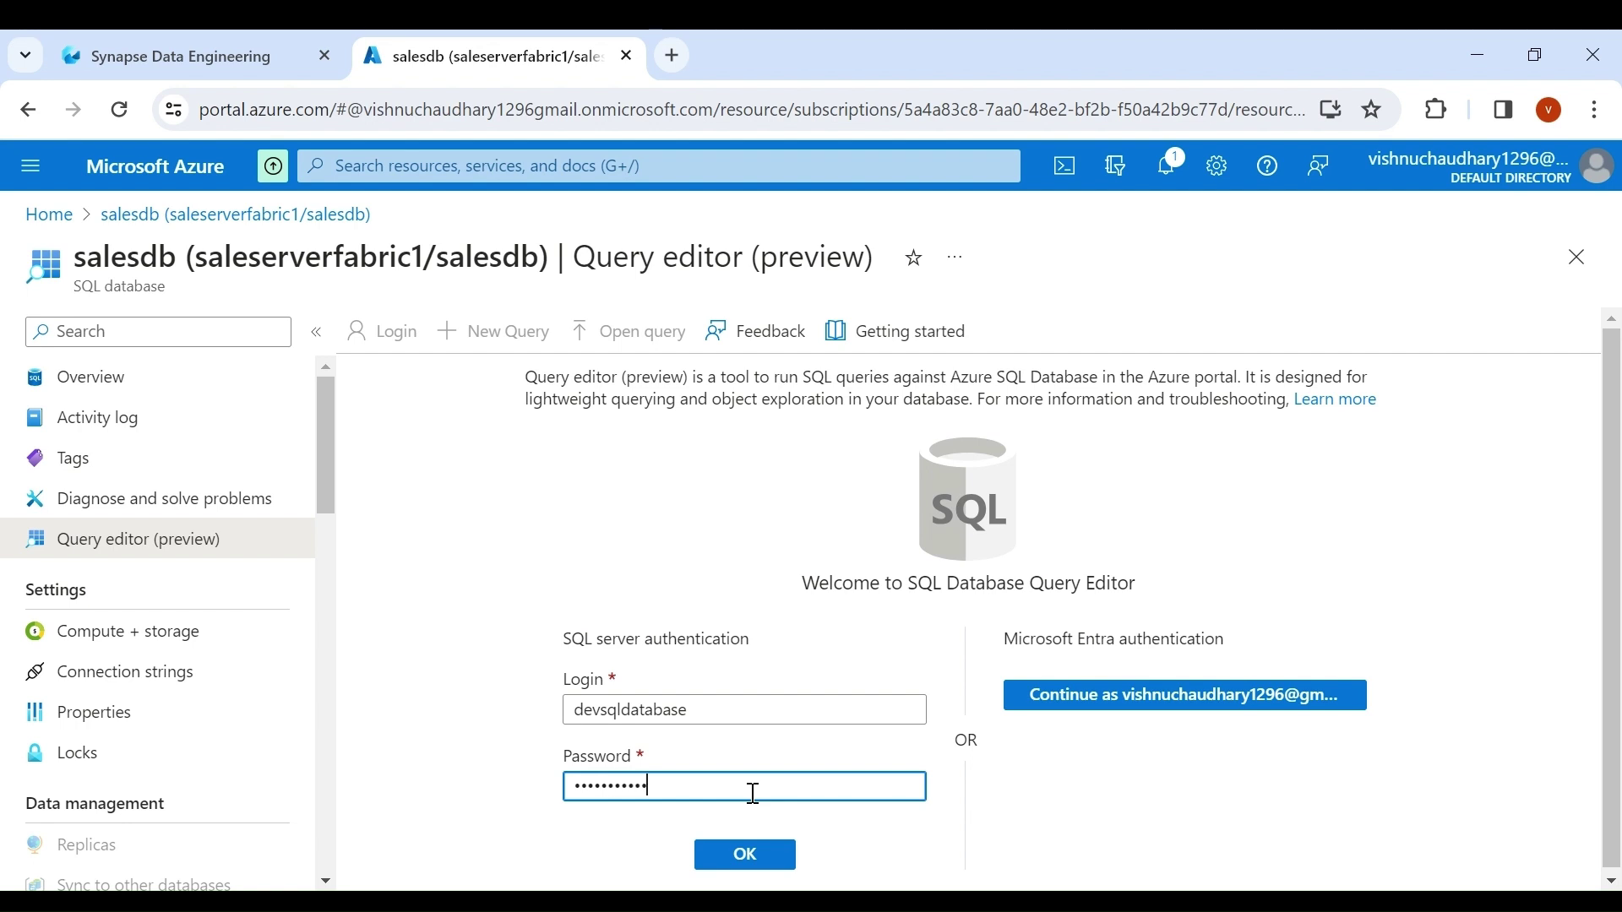
pyautogui.press('Return')
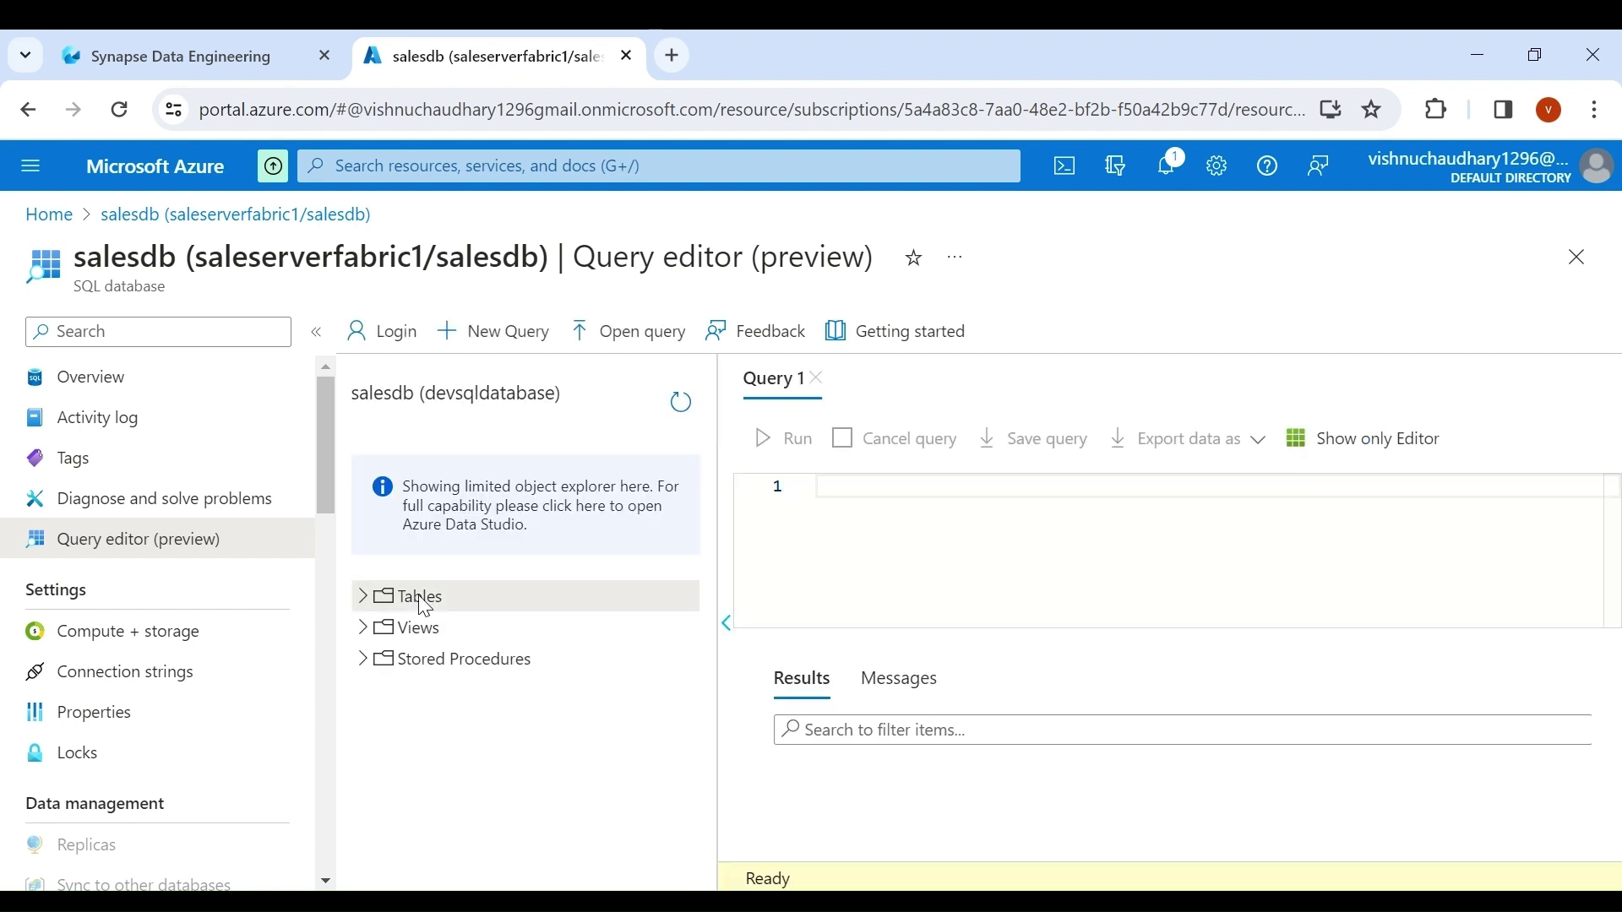
# Step: Run select * from [Sales].[Customers] to view the existing customer rows
pyautogui.click(359, 599)
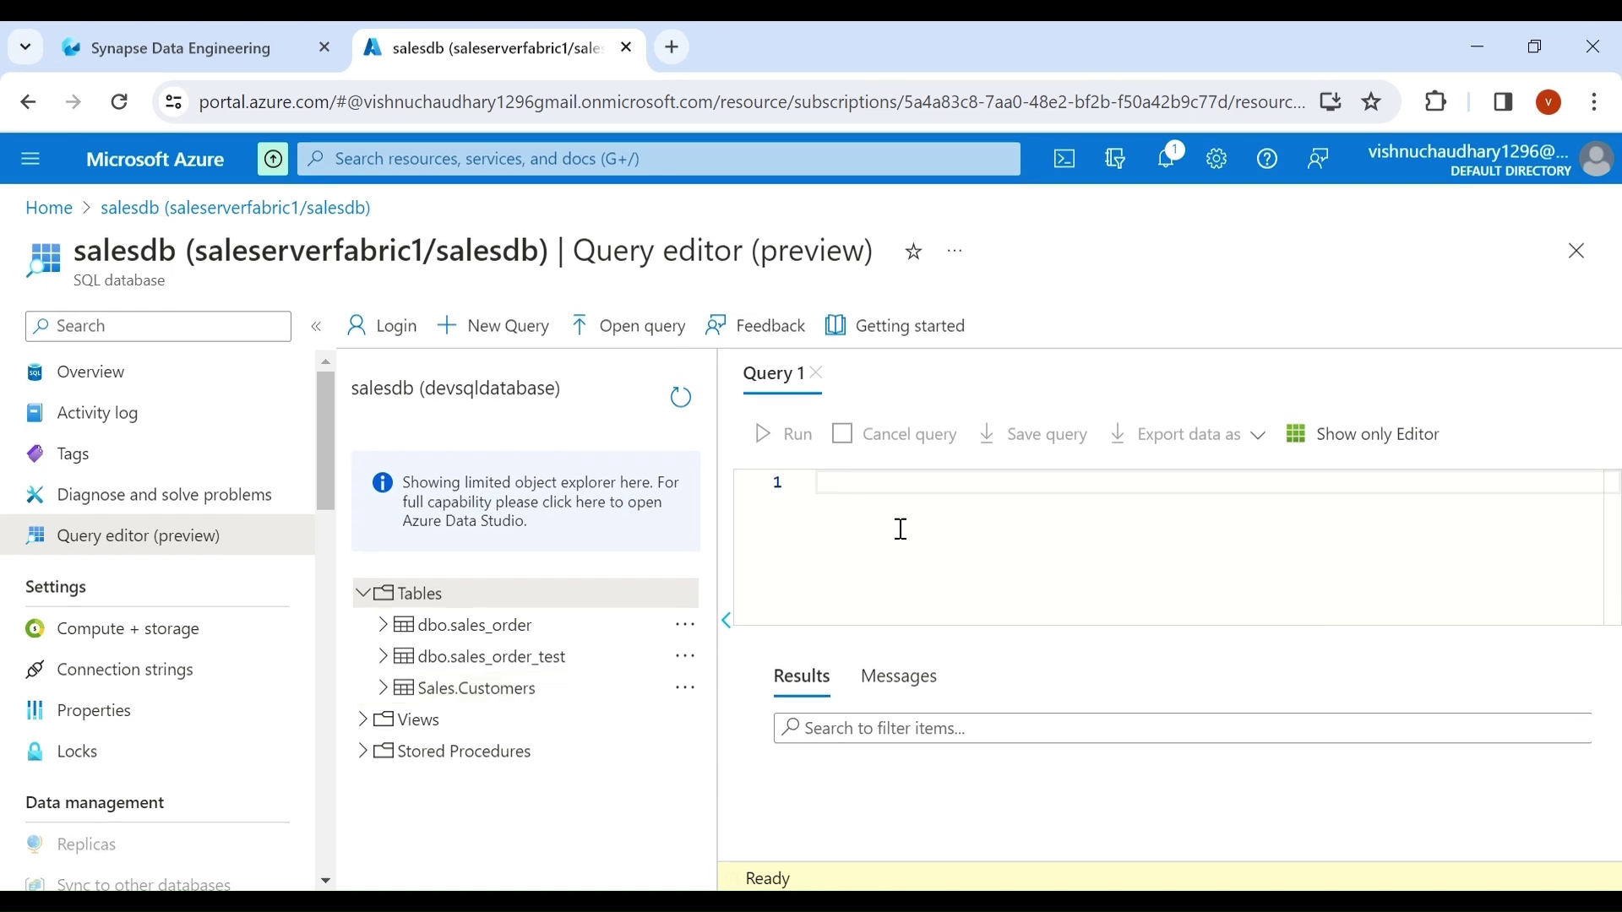
pyautogui.write('select *from sales')
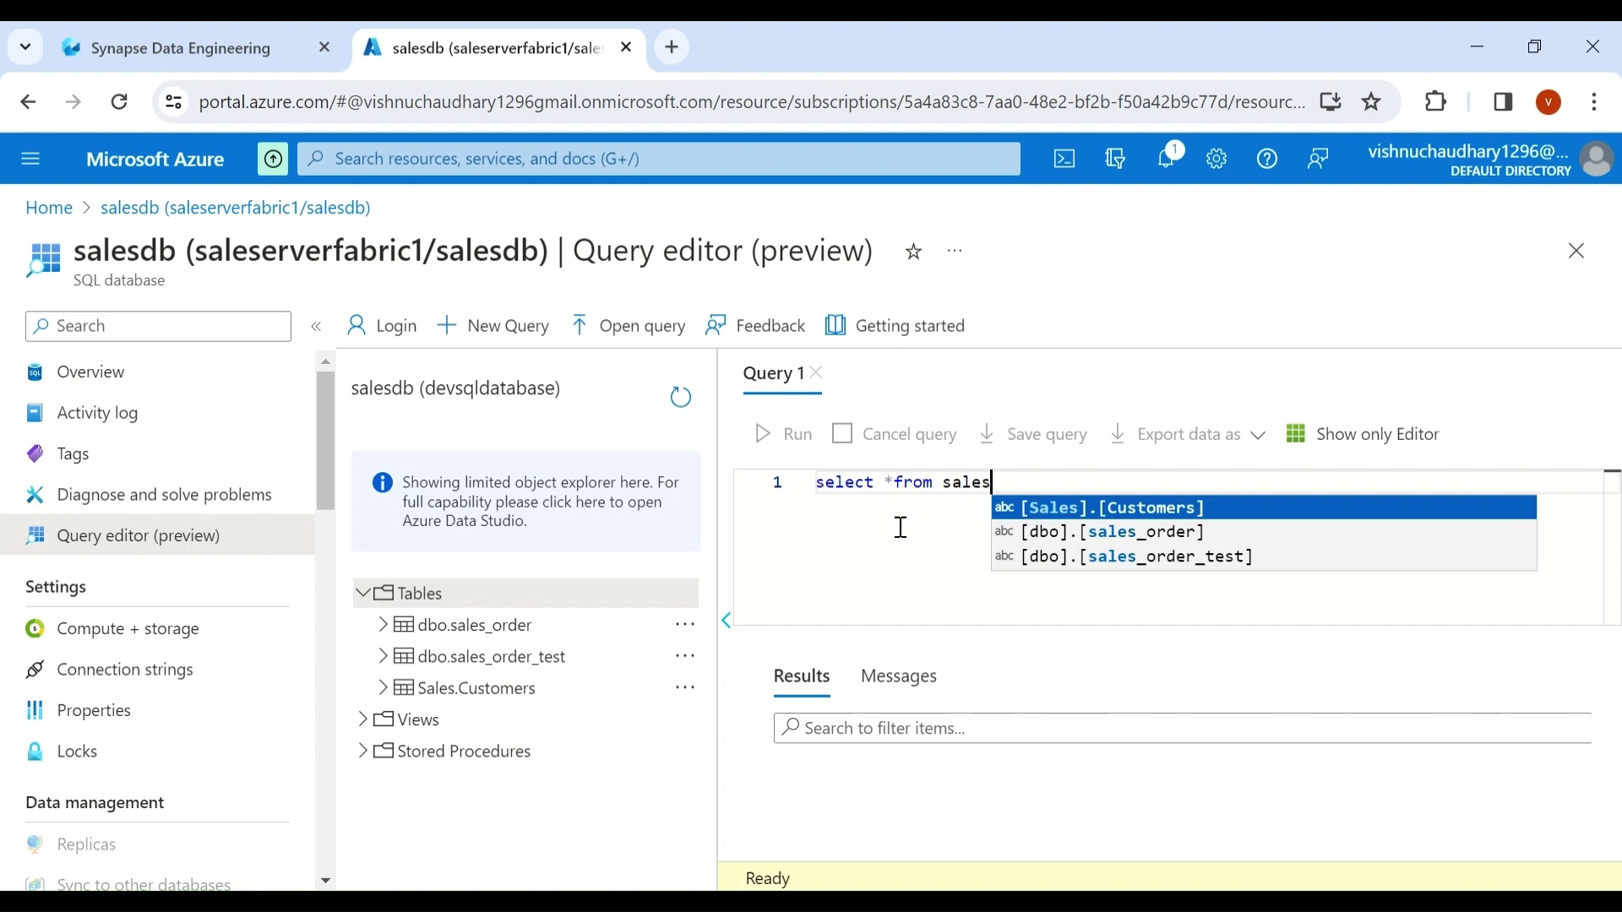
pyautogui.press('Up')
pyautogui.press('Return')
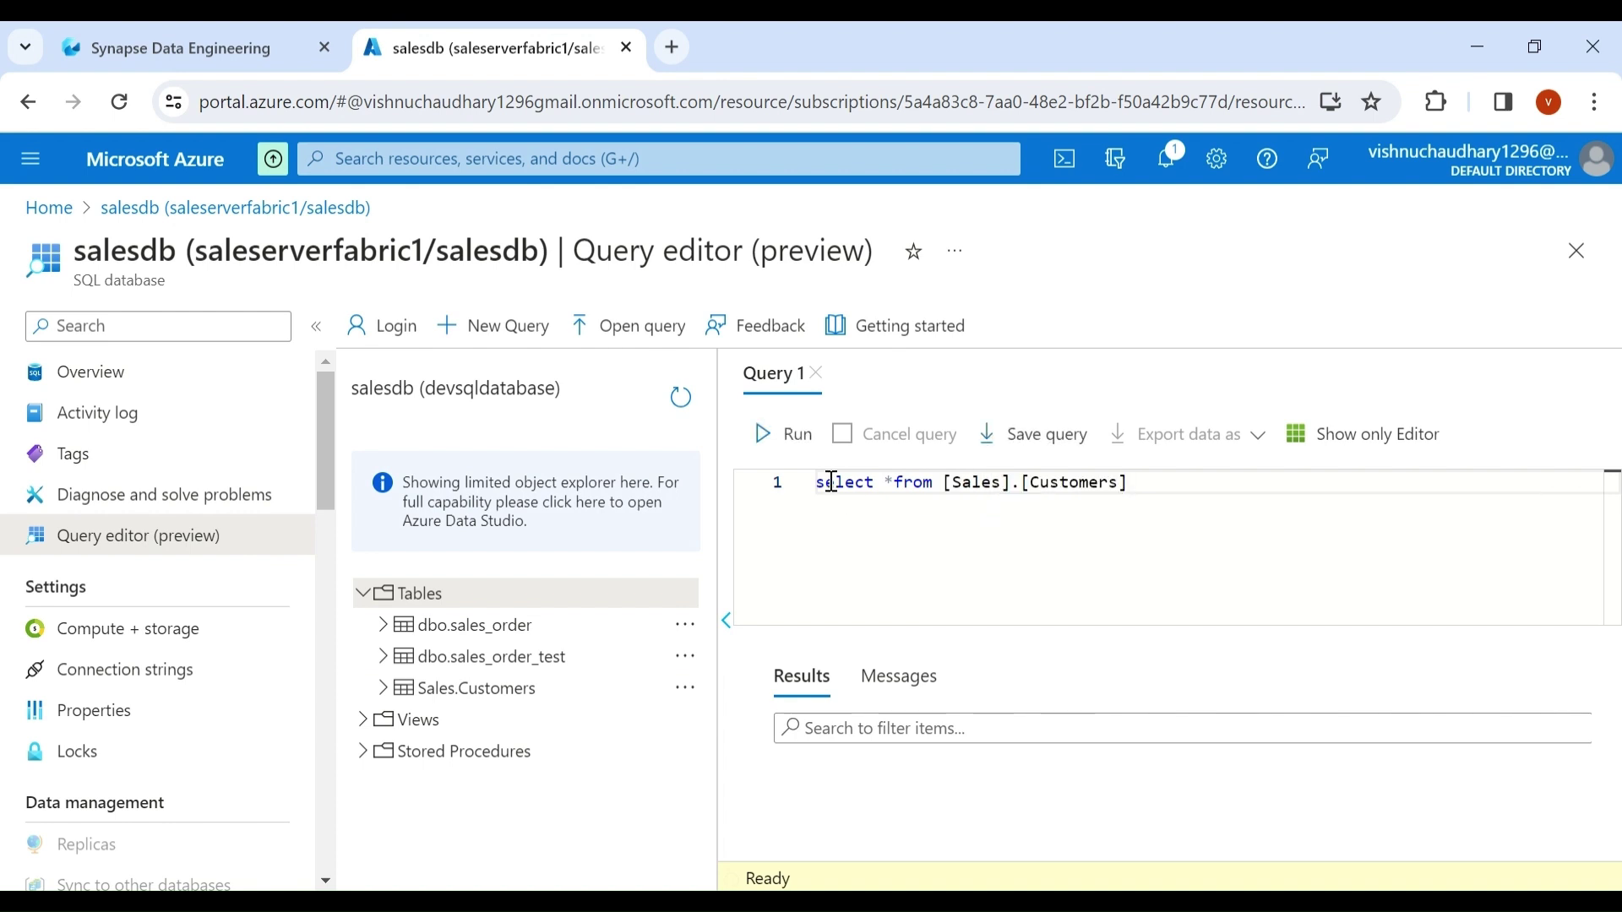
pyautogui.click(792, 438)
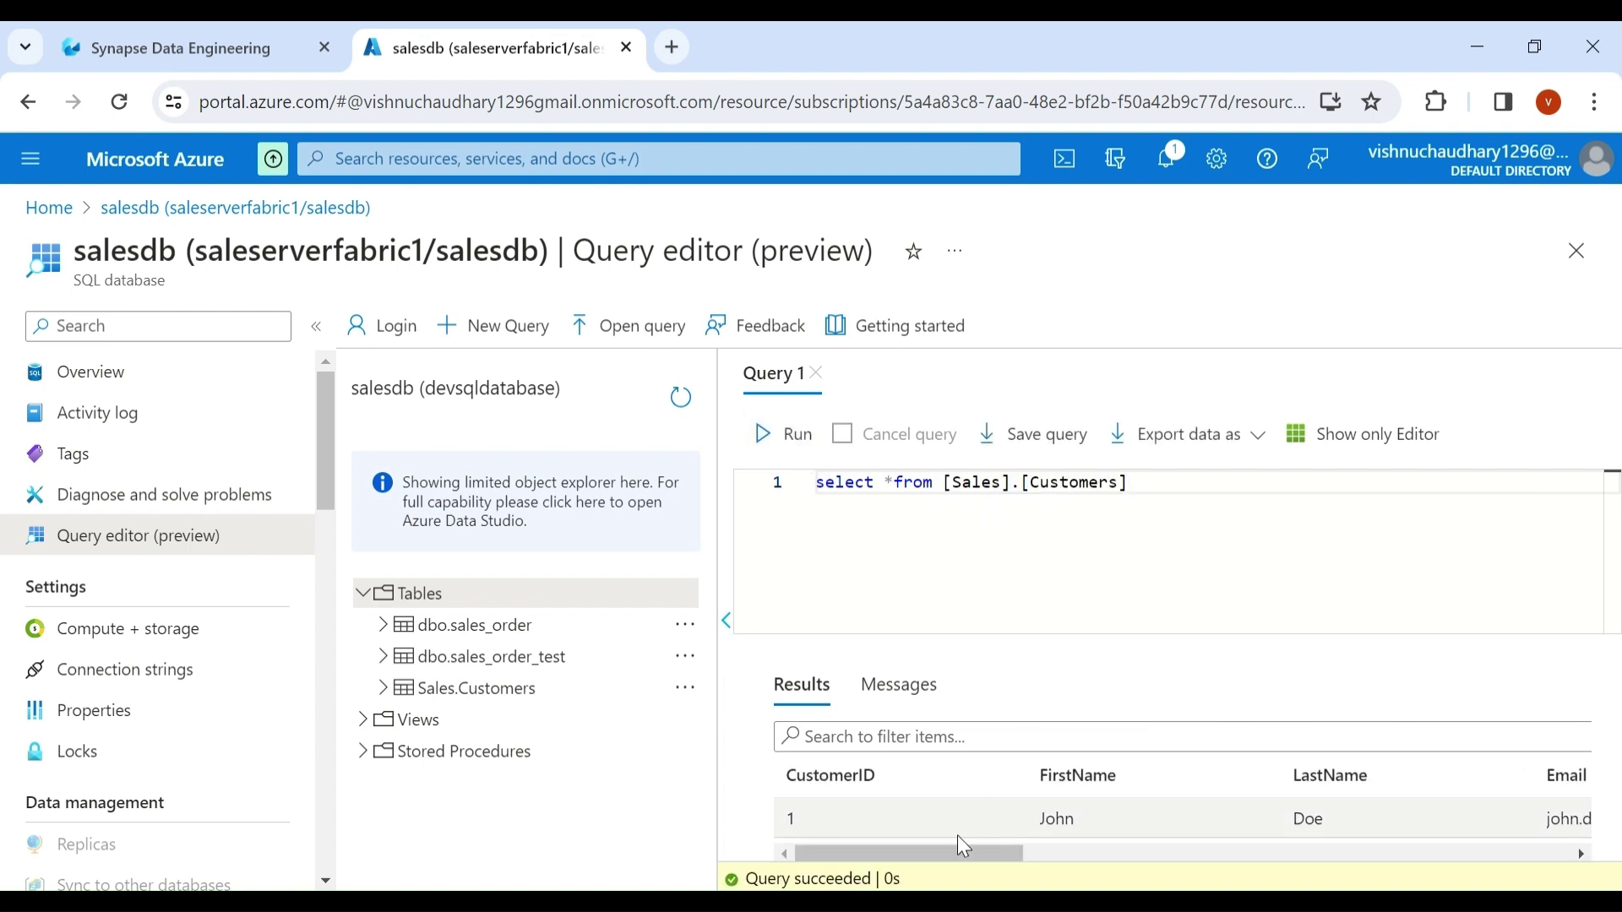
pyautogui.moveTo(928, 860); pyautogui.dragTo(1548, 844)
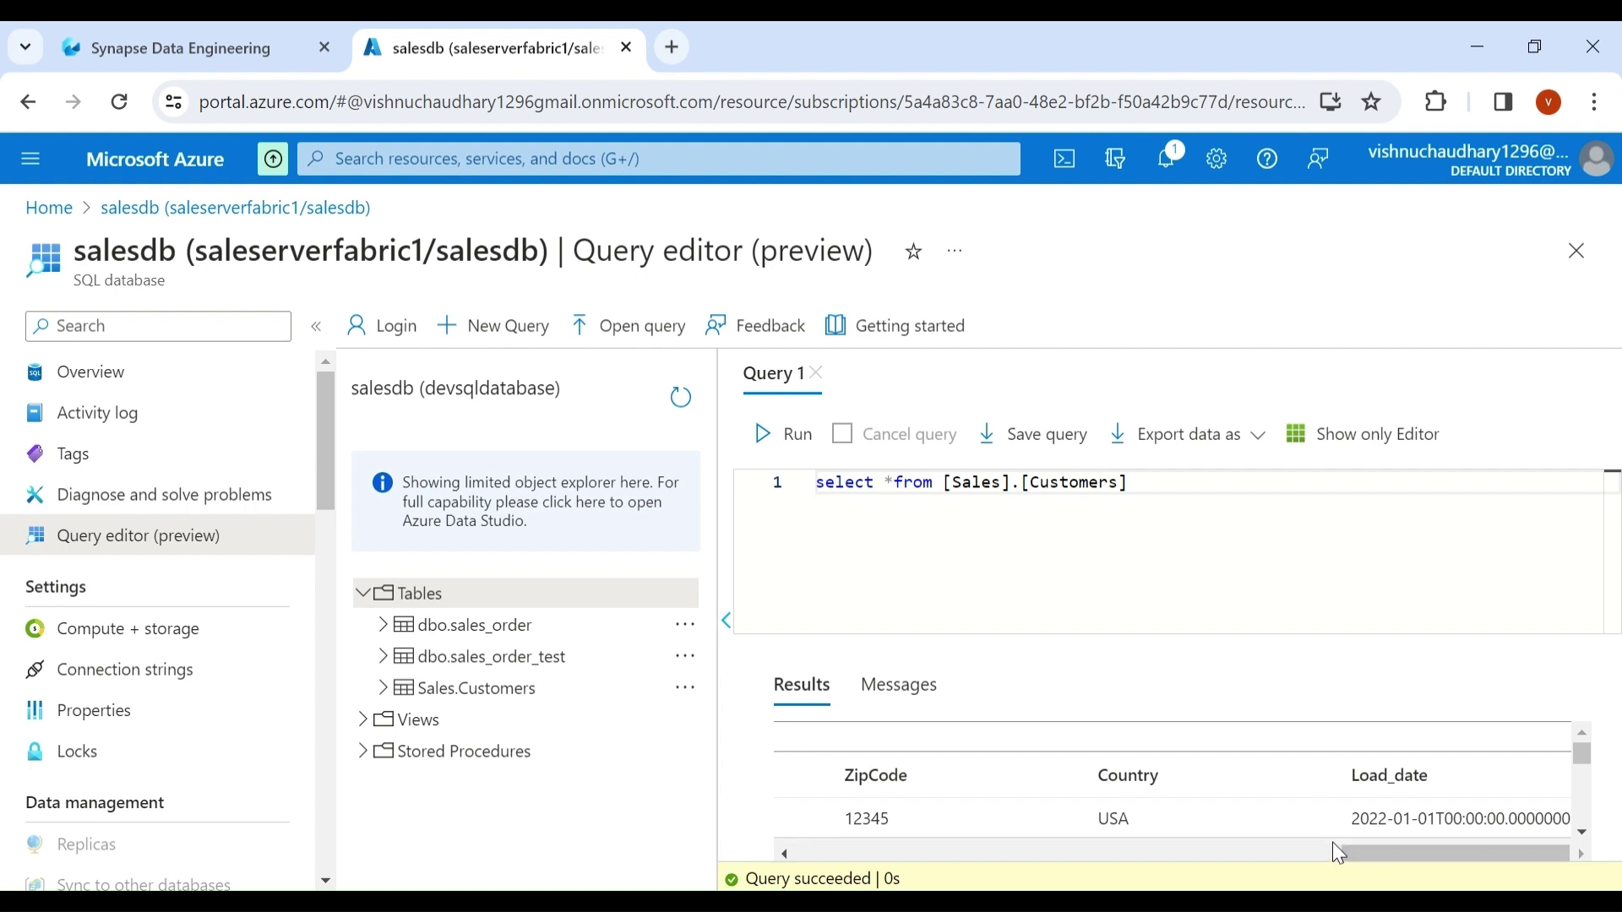
# Step: In Warehouse_Sales, run only the CREATE SCHEMA Sales_Stg_test line of SQL query 2
pyautogui.click(120, 51)
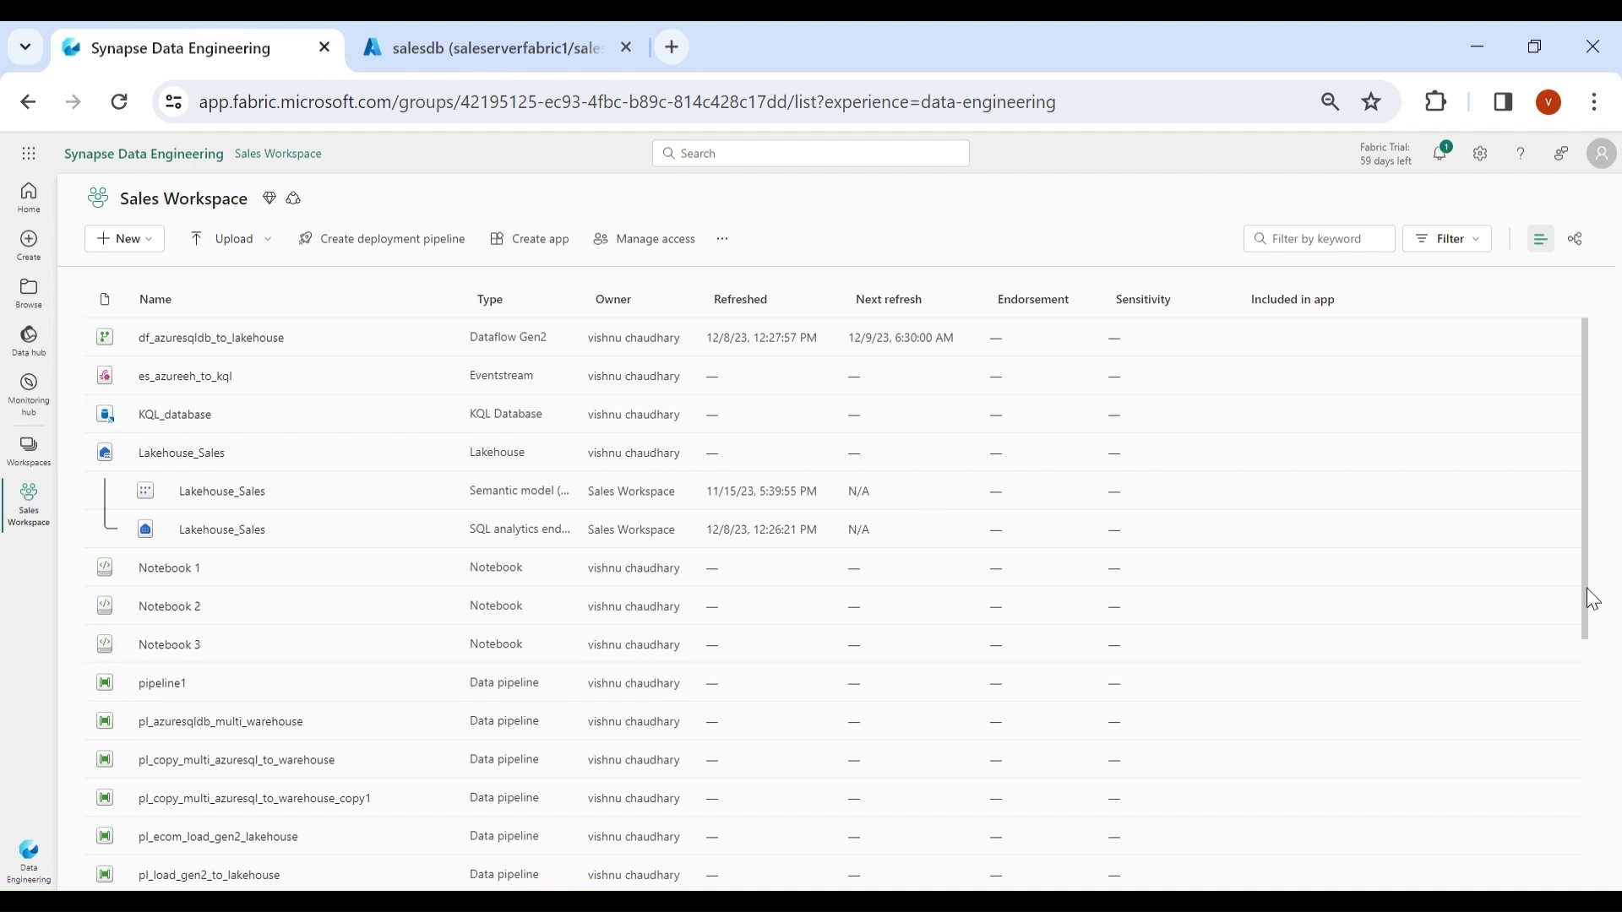
pyautogui.moveTo(1585, 597); pyautogui.dragTo(1065, 881)
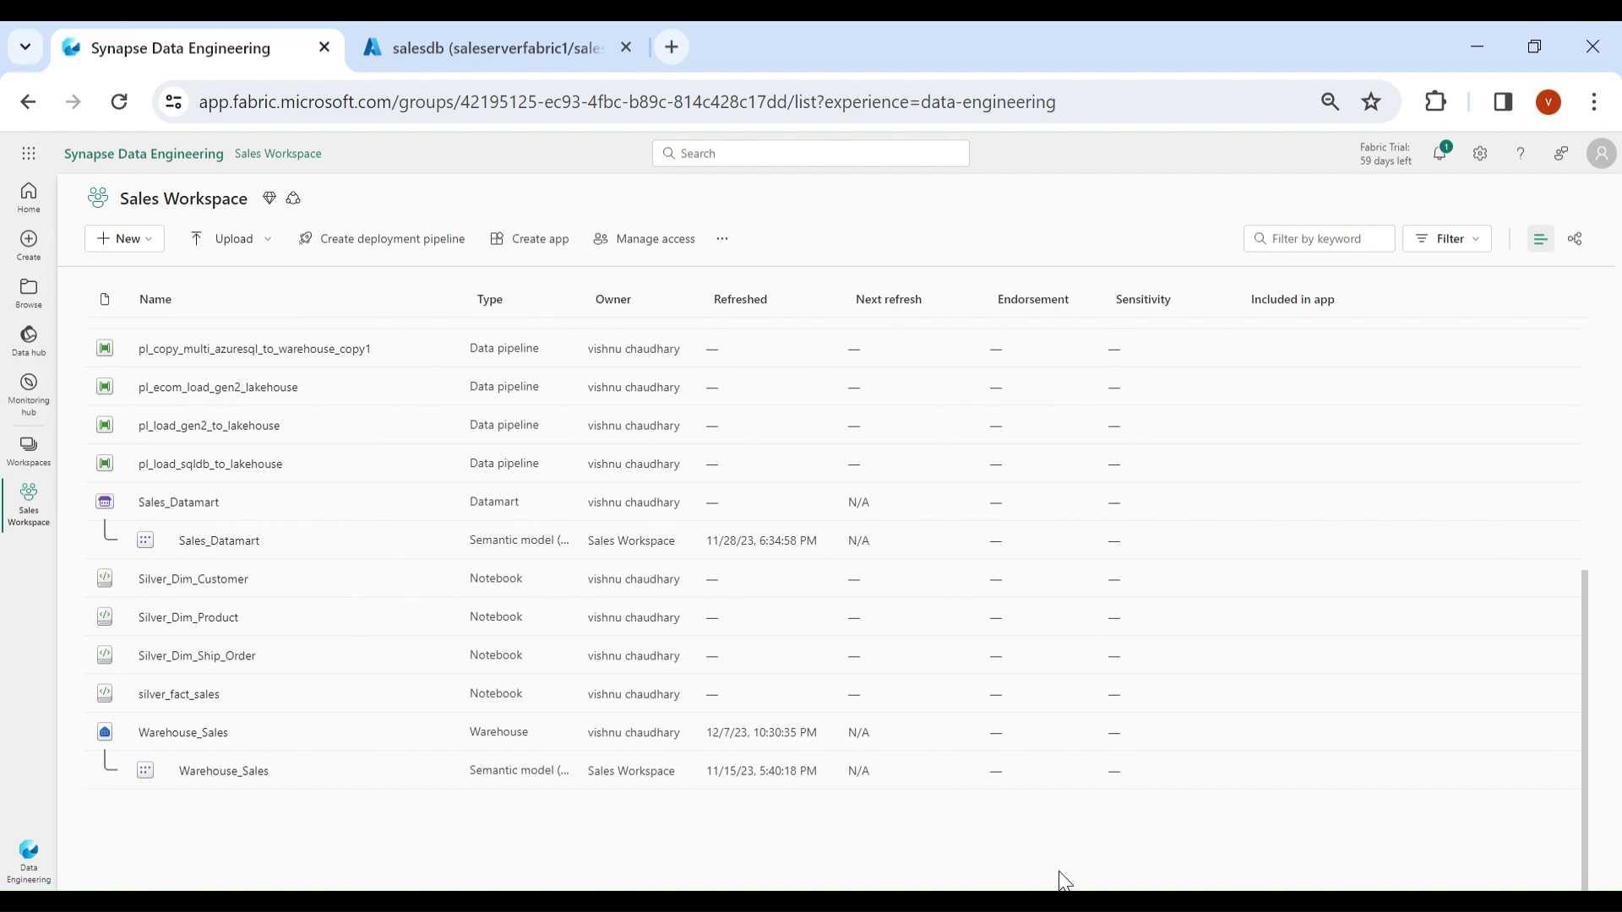
pyautogui.click(217, 737)
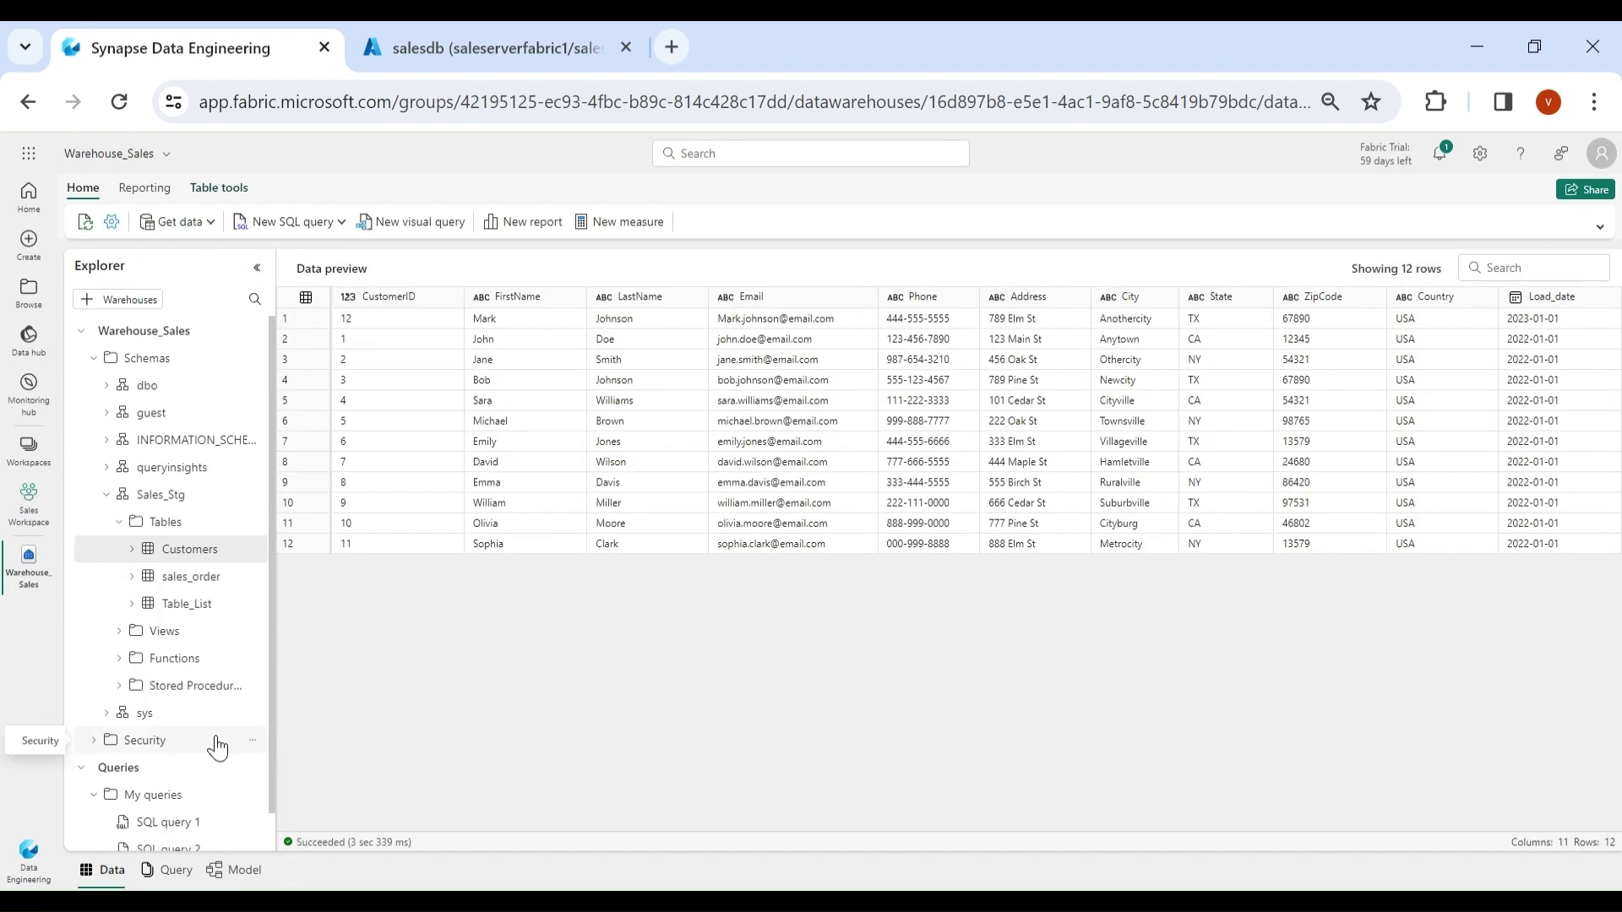
pyautogui.click(201, 855)
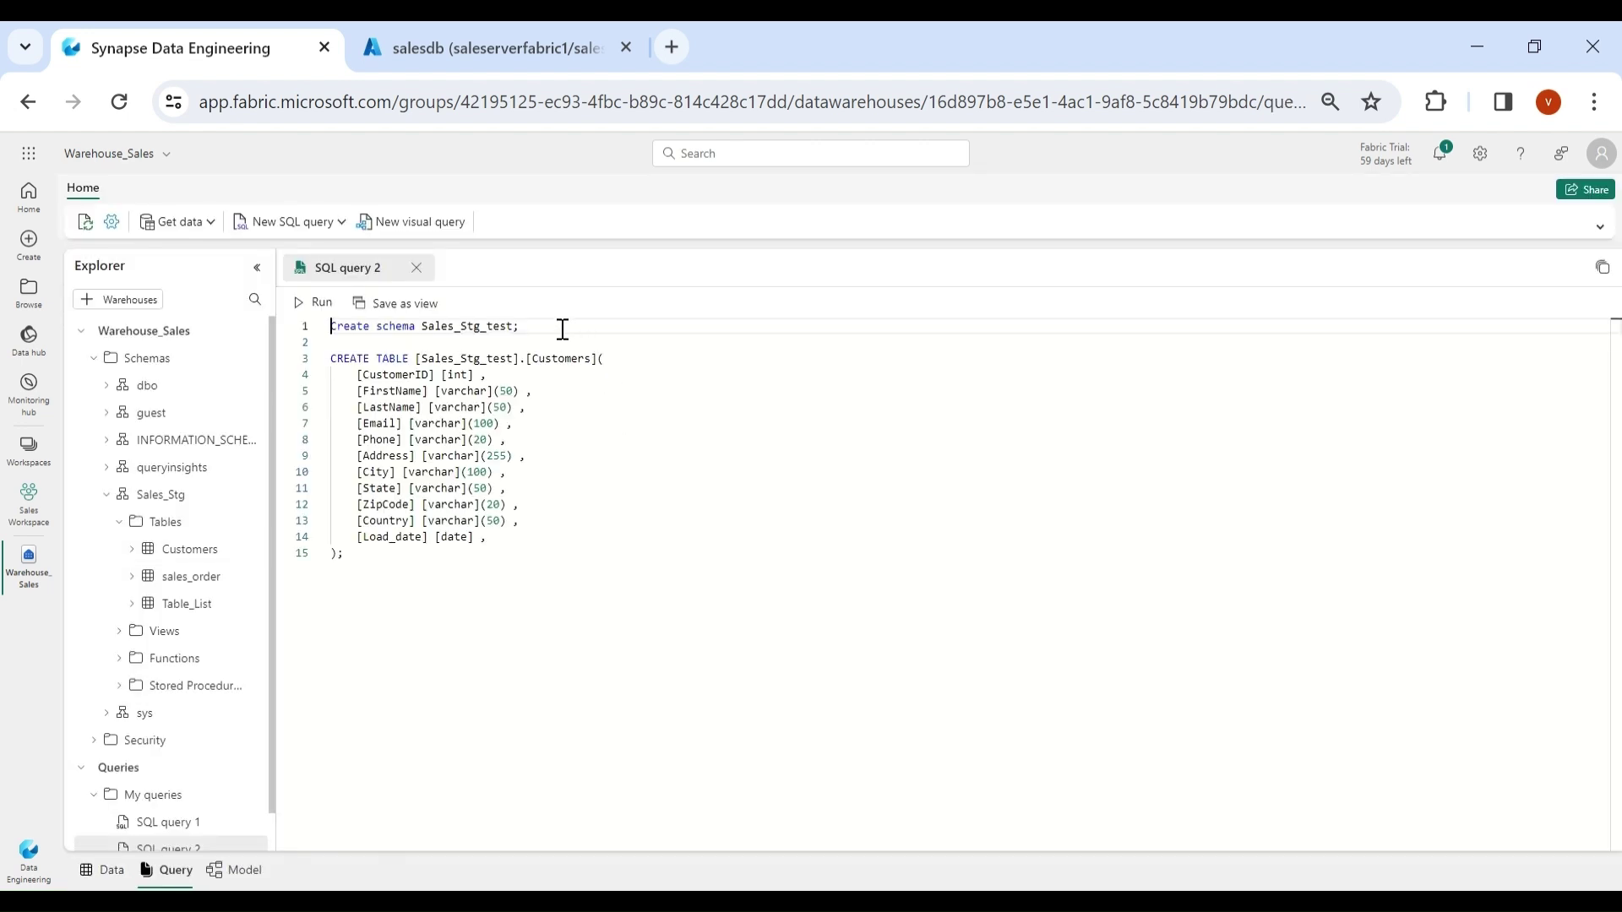
pyautogui.moveTo(563, 328); pyautogui.dragTo(321, 327)
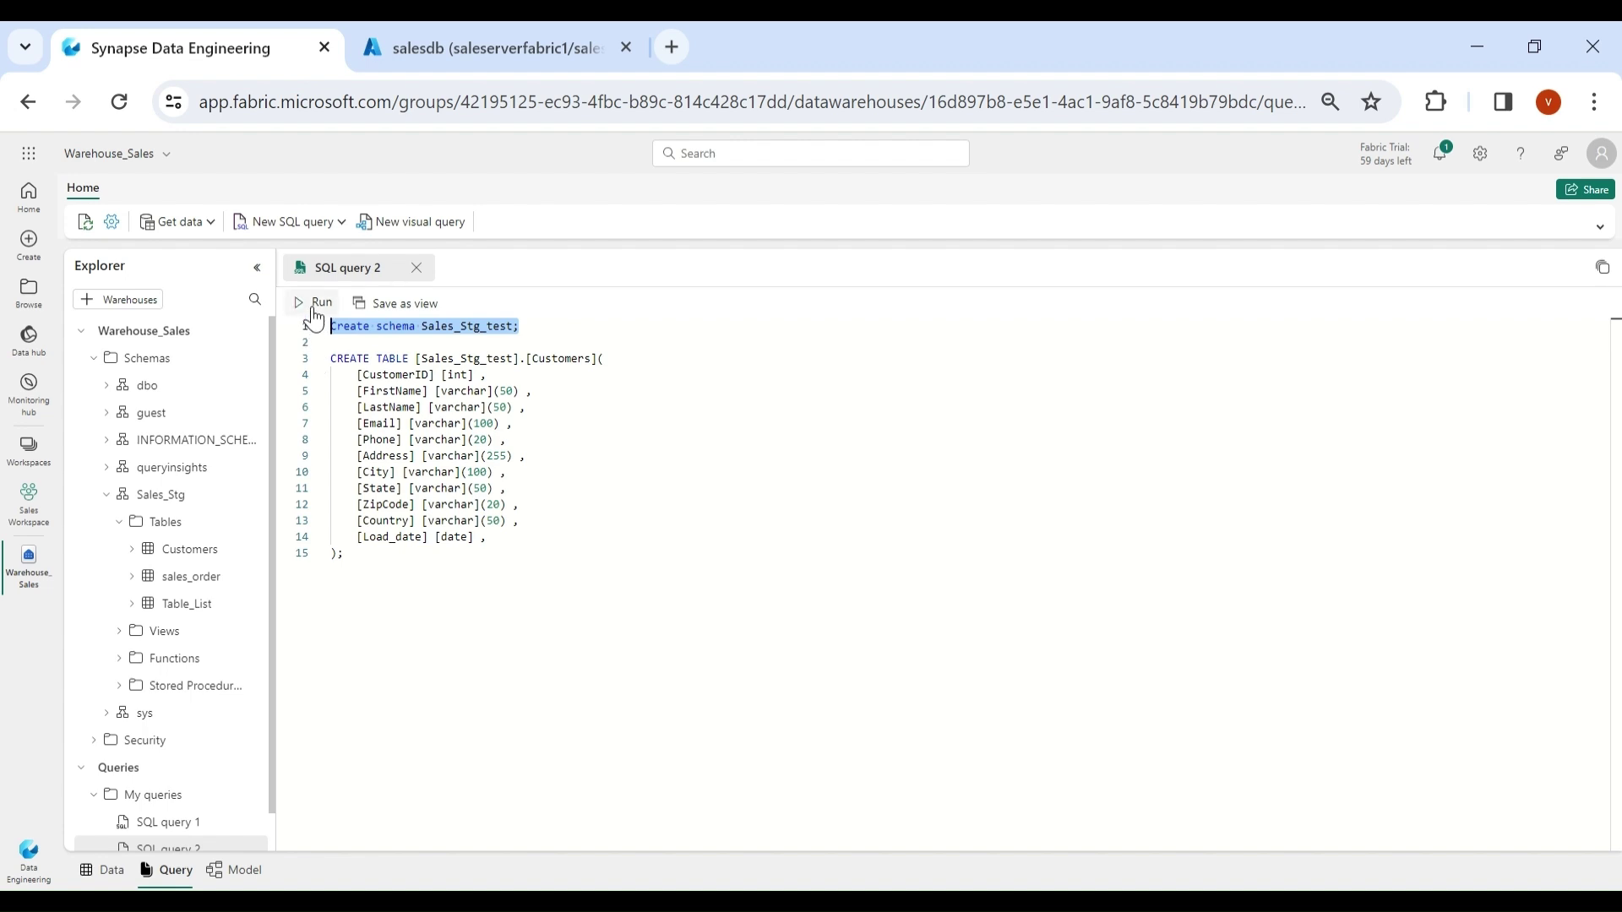
pyautogui.click(314, 303)
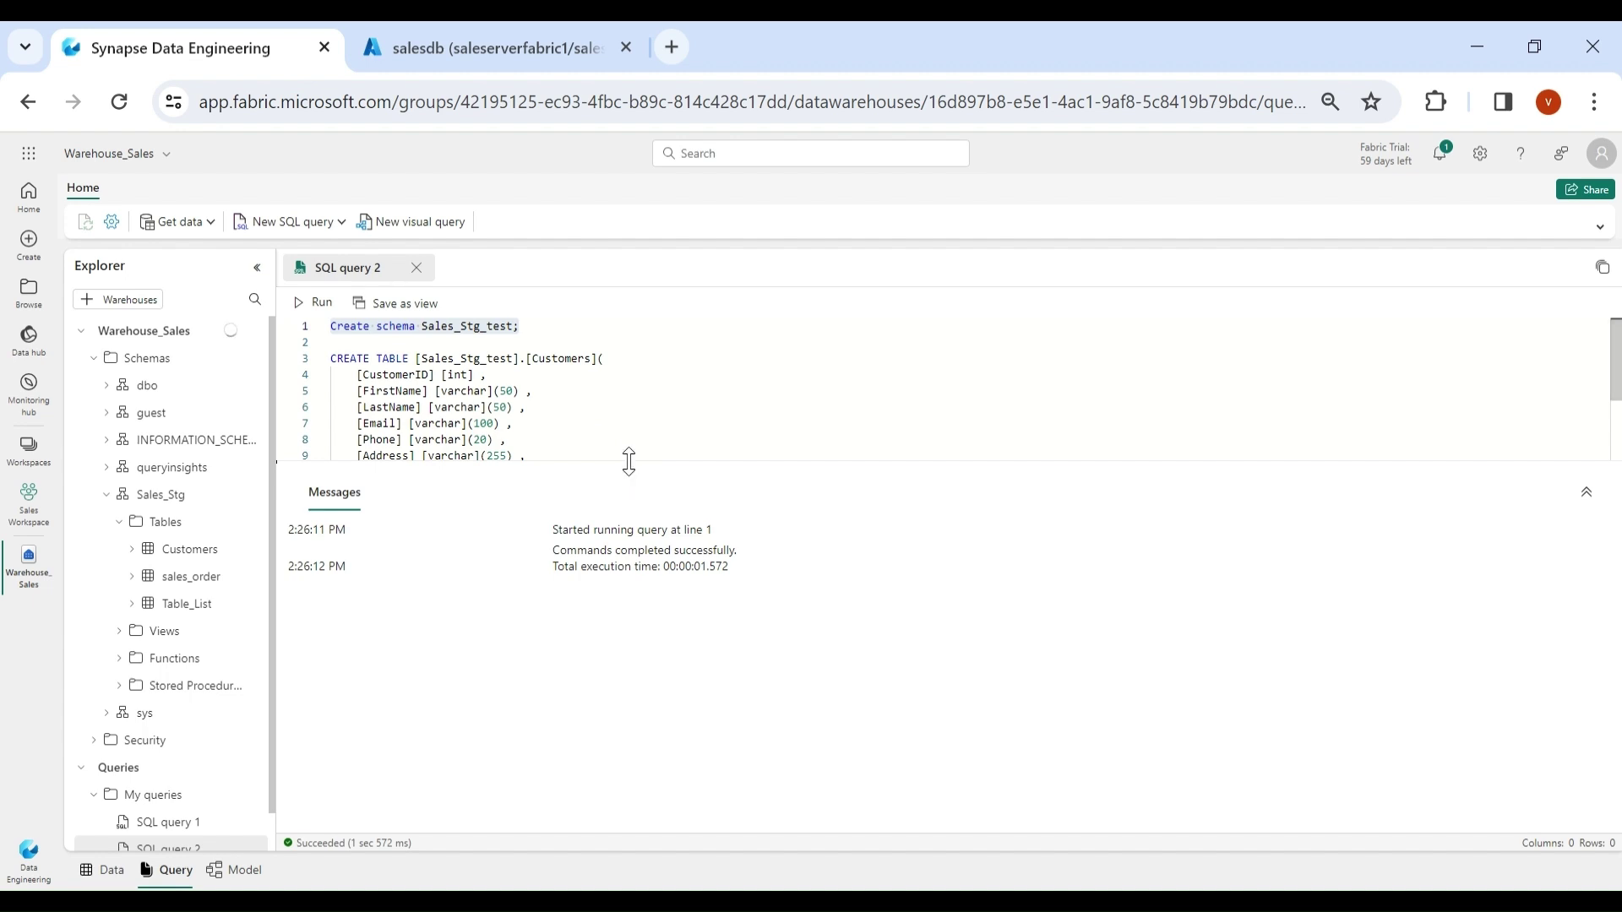
# Step: Run the CREATE TABLE [Sales_Stg_test].[Customers] statement from SQL query 2
pyautogui.moveTo(632, 461); pyautogui.dragTo(633, 632)
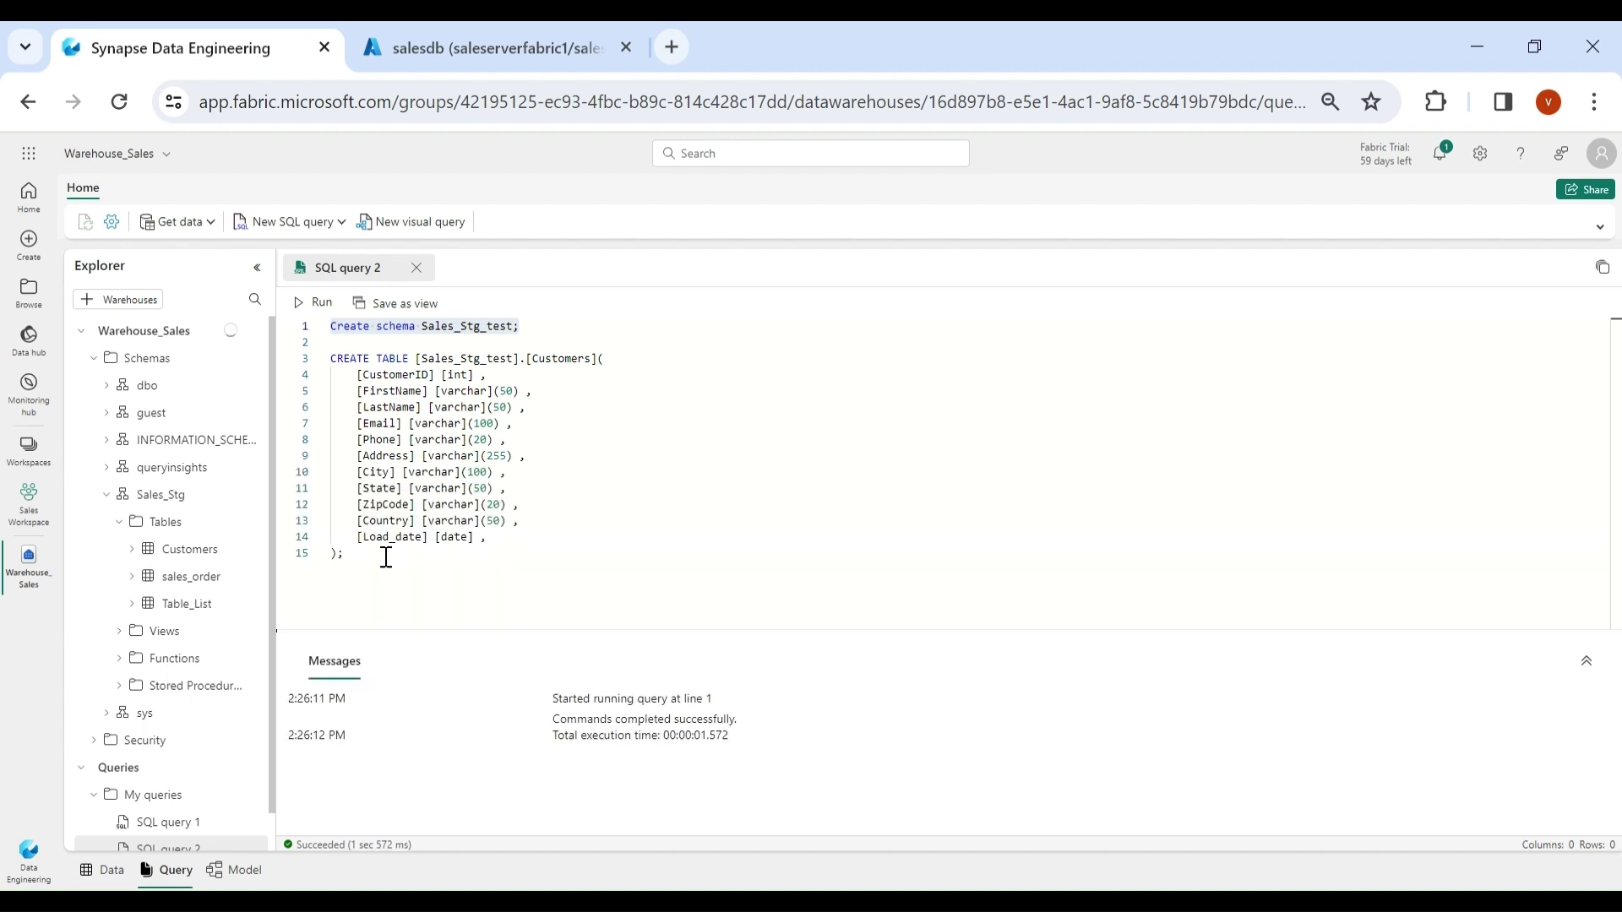
pyautogui.moveTo(383, 554); pyautogui.dragTo(337, 348)
pyautogui.click(302, 313)
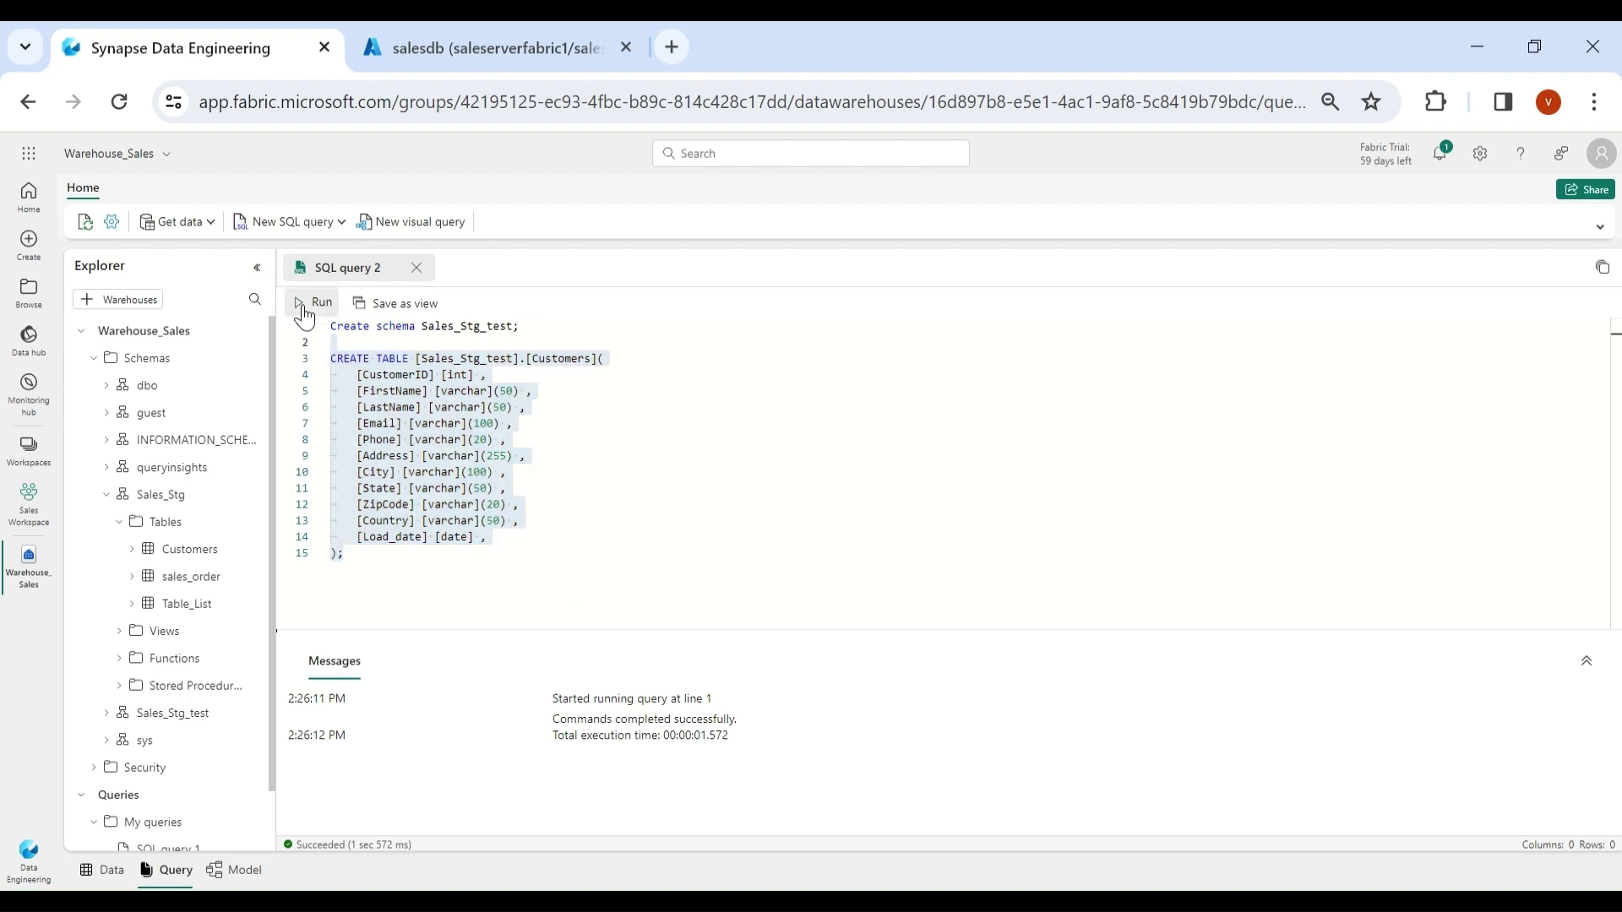
pyautogui.click(678, 498)
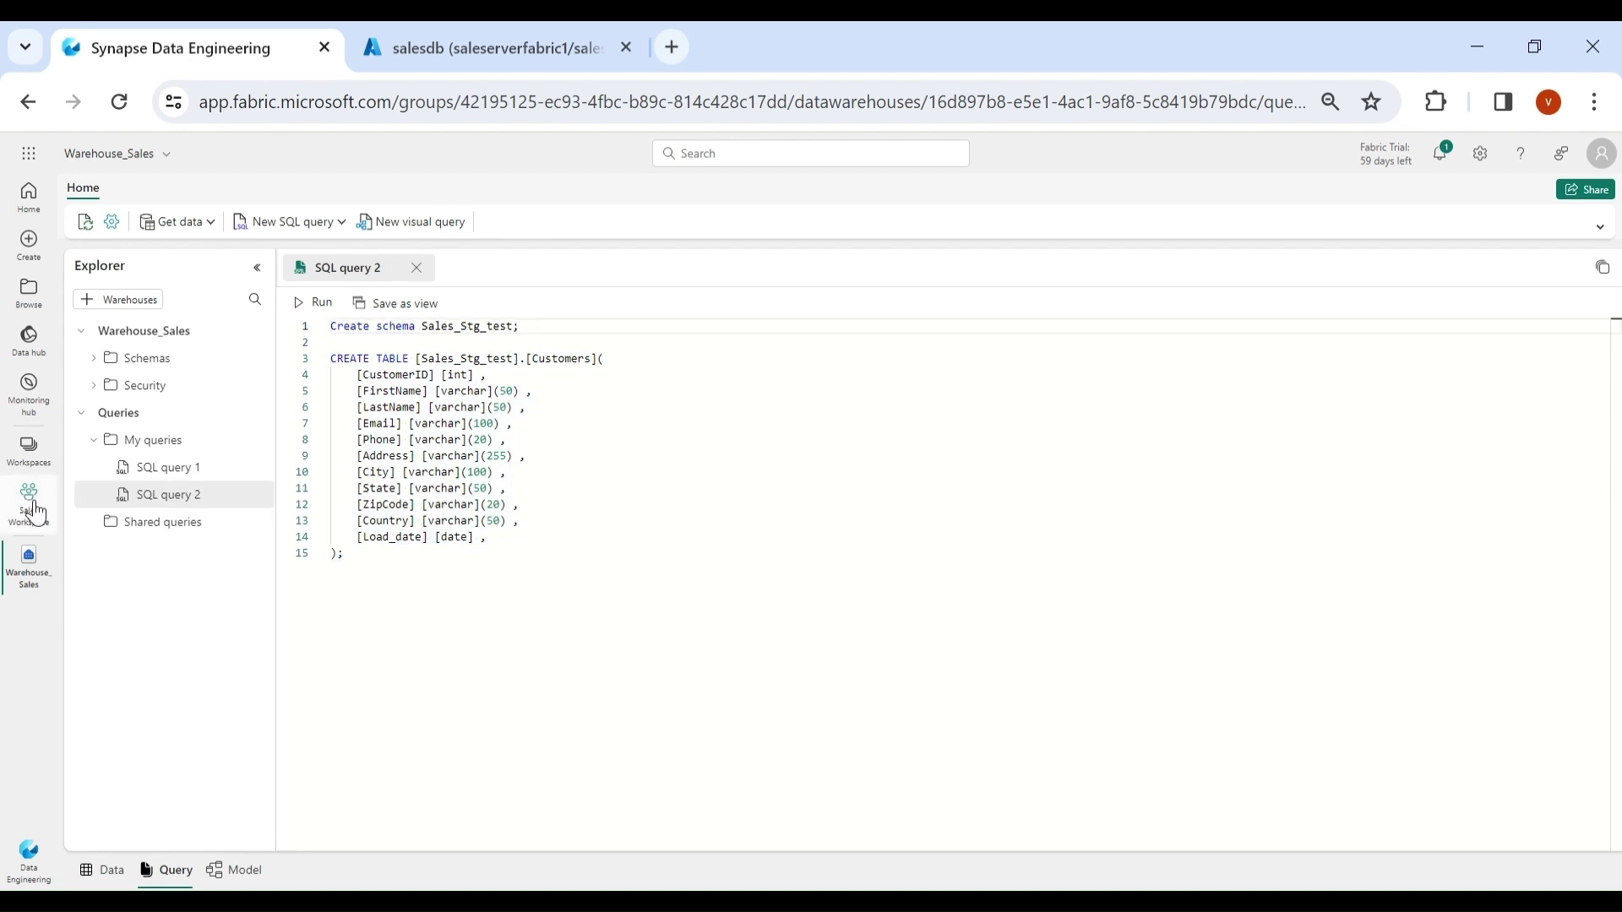
# Step: Create a new Dataflow Gen2 in Sales Workspace and rename it with the pasted name
pyautogui.click(32, 507)
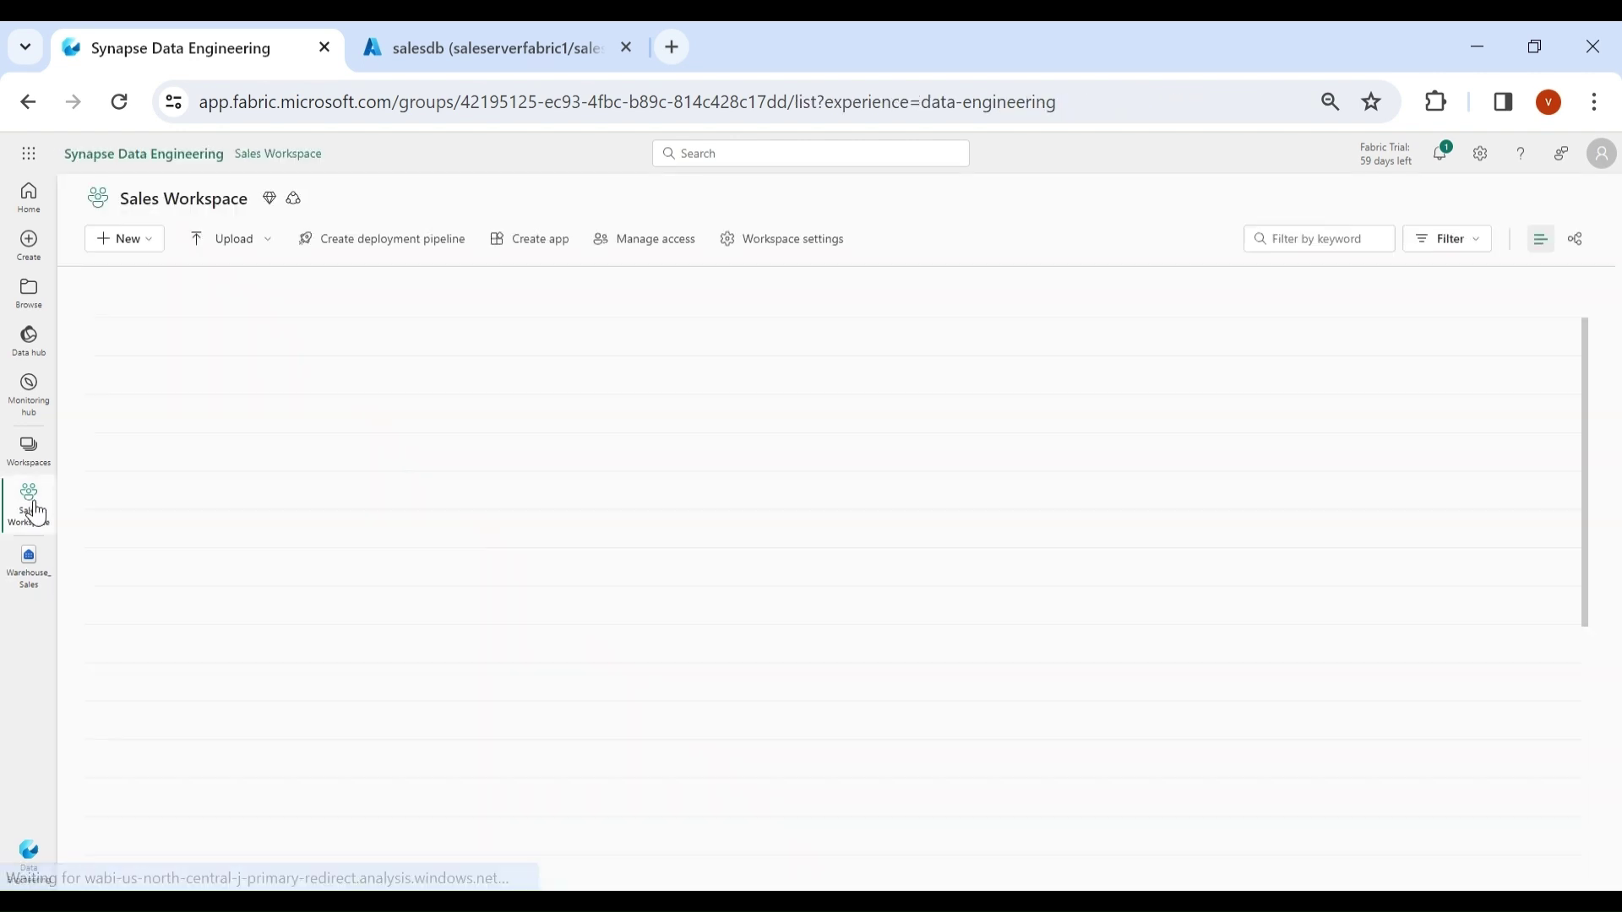
pyautogui.click(152, 247)
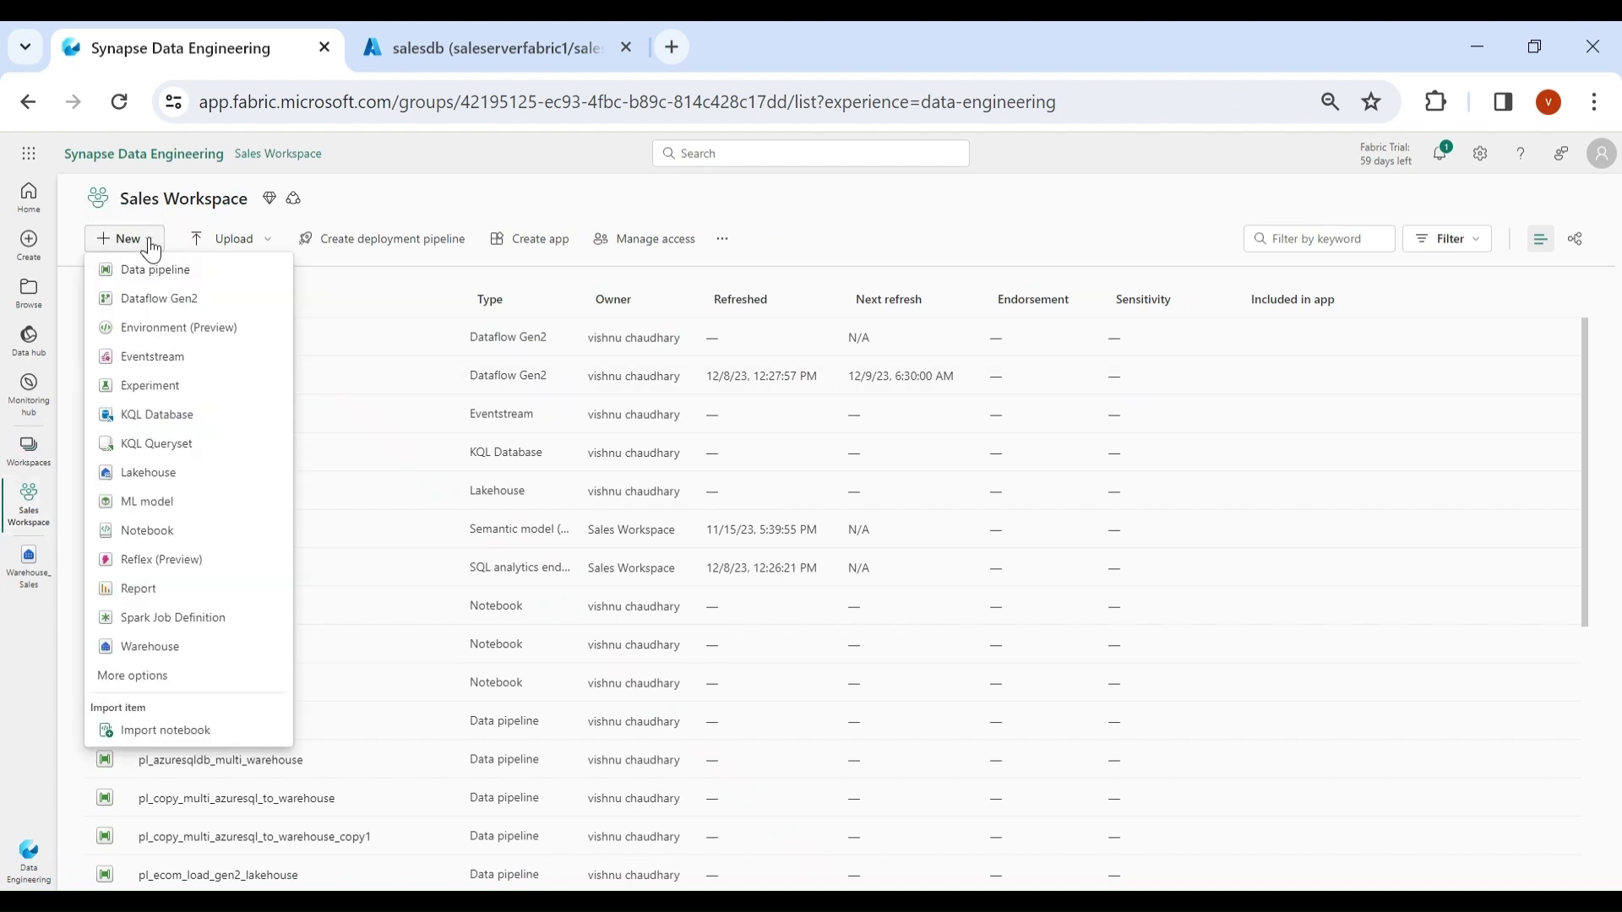
pyautogui.click(151, 304)
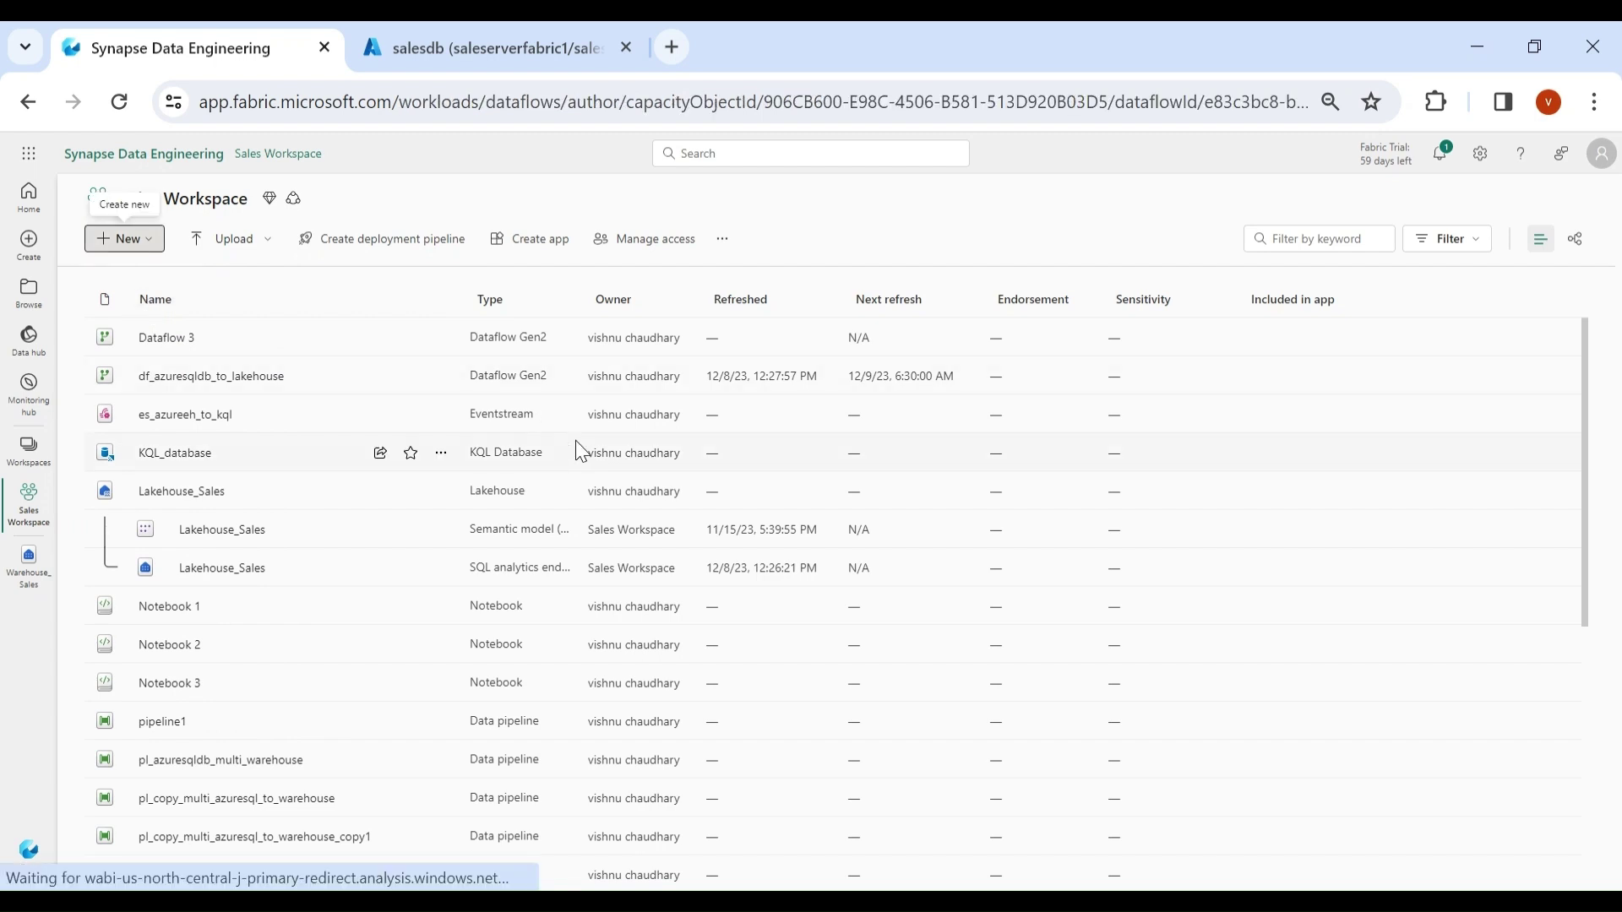
pyautogui.click(98, 159)
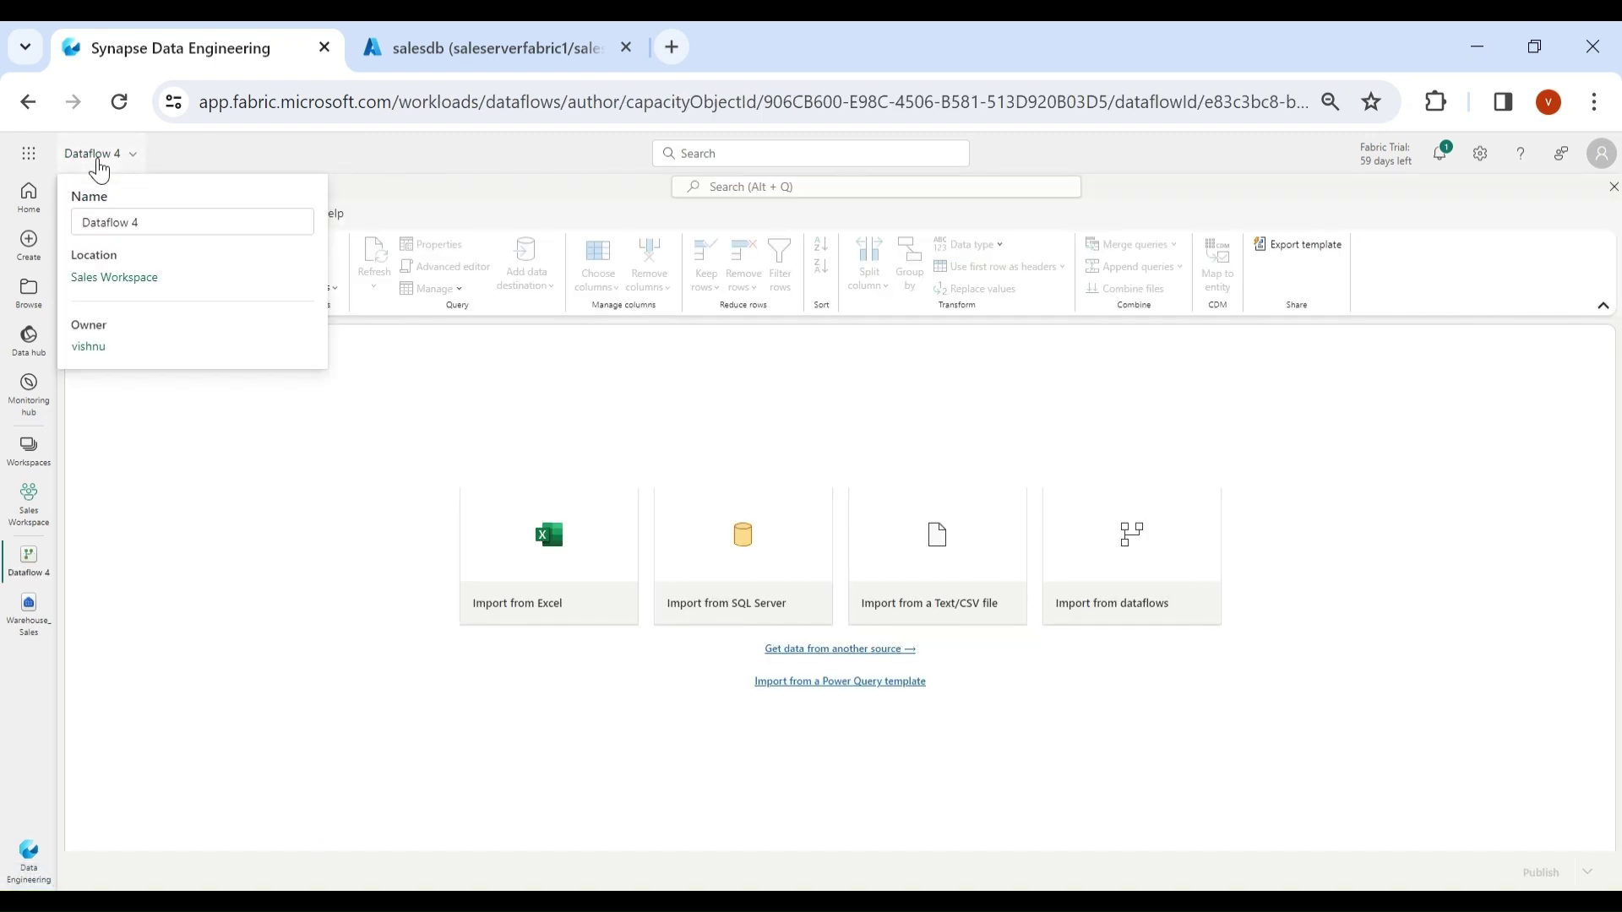
pyautogui.hotkey('ctrl', 'a')
pyautogui.write('df_azuredb_to_warehouse')
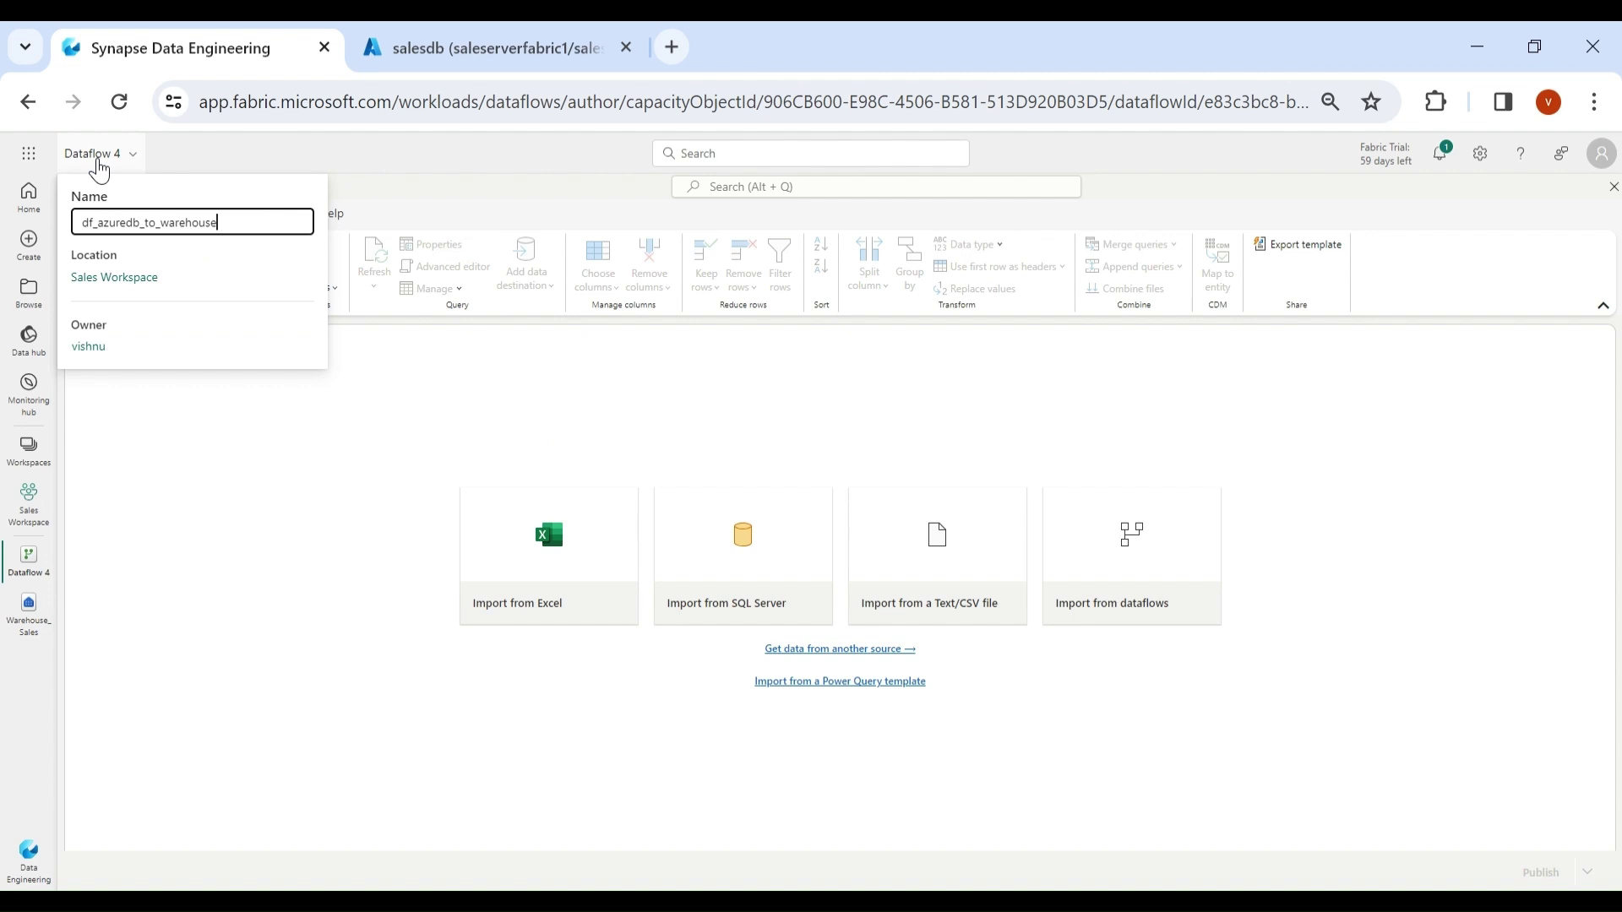
pyautogui.press('Return')
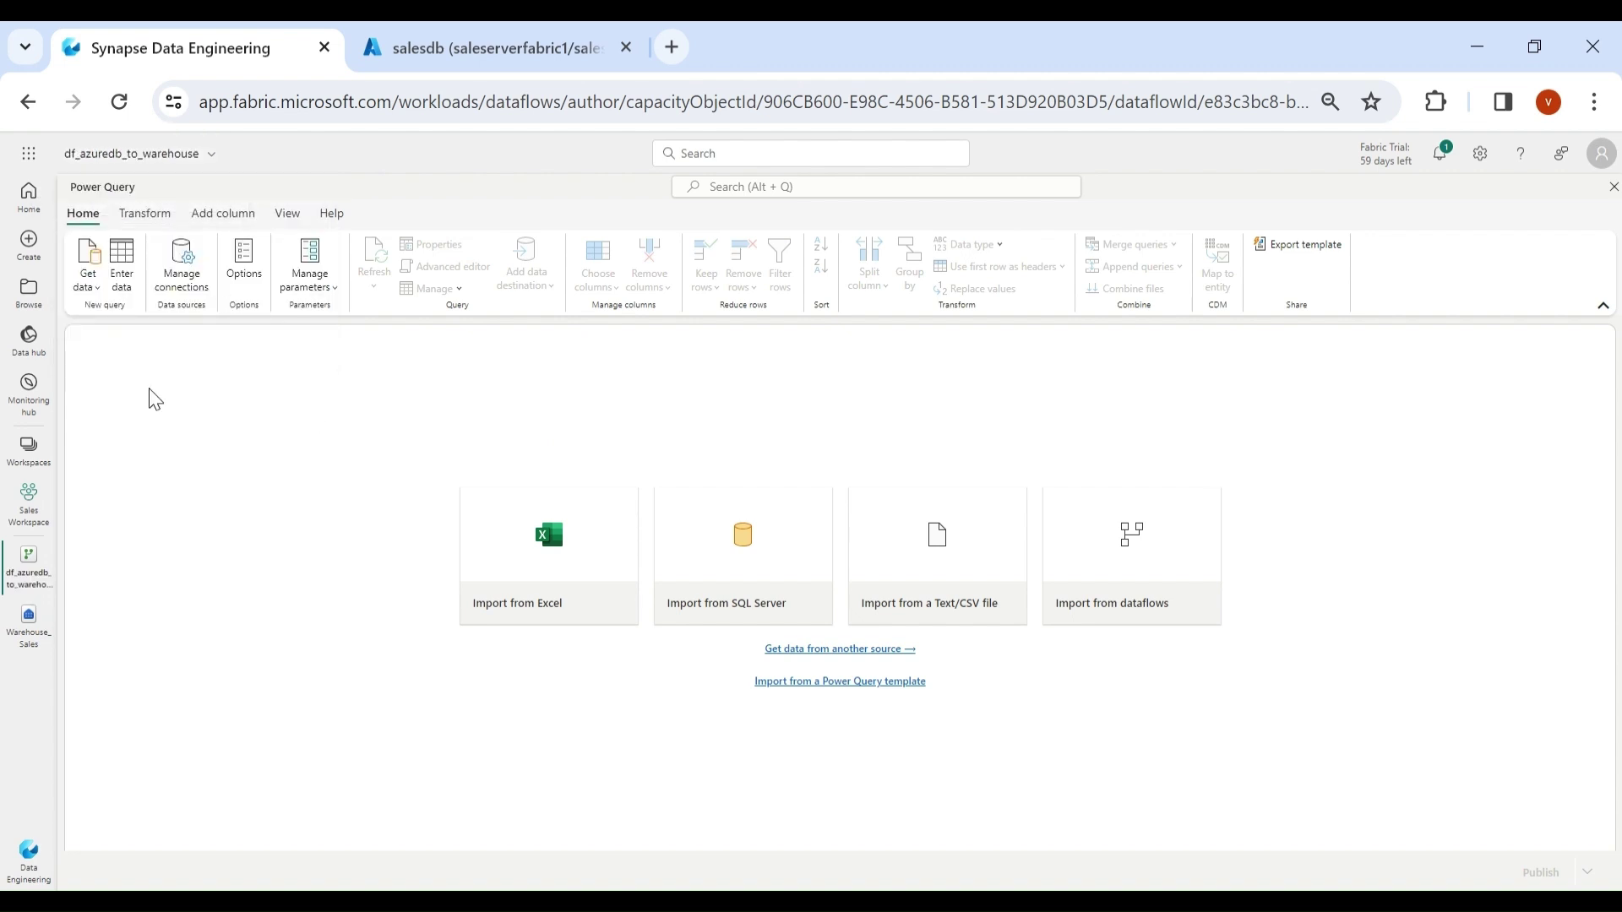
# Step: Choose Azure SQL database as the source from Get data > More..
pyautogui.click(94, 291)
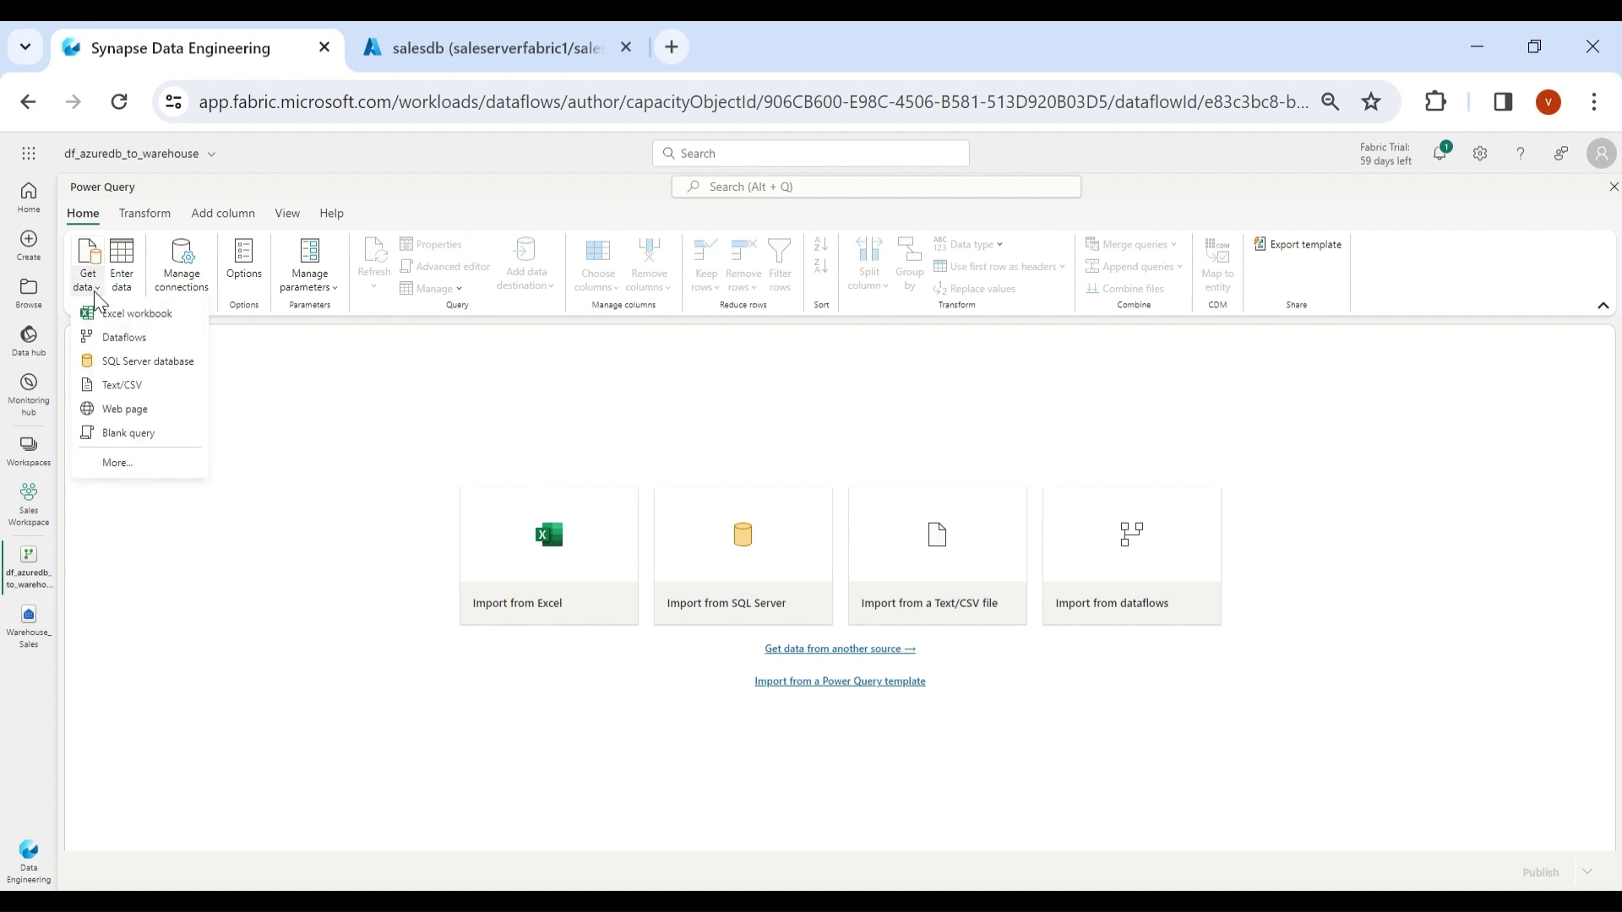
pyautogui.click(127, 463)
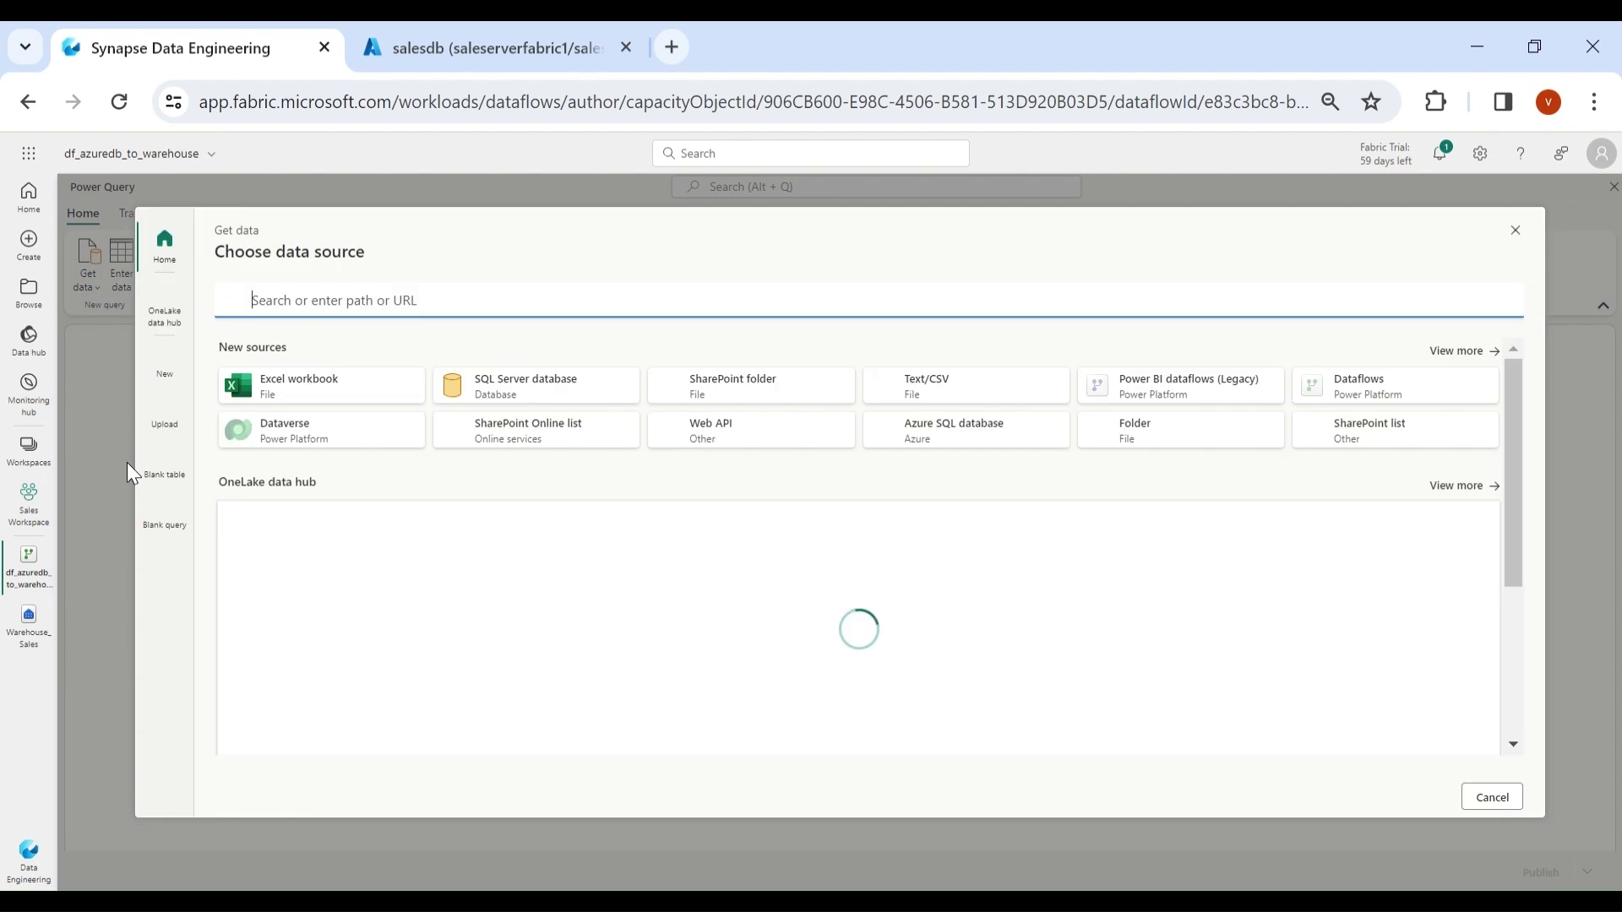
pyautogui.click(949, 451)
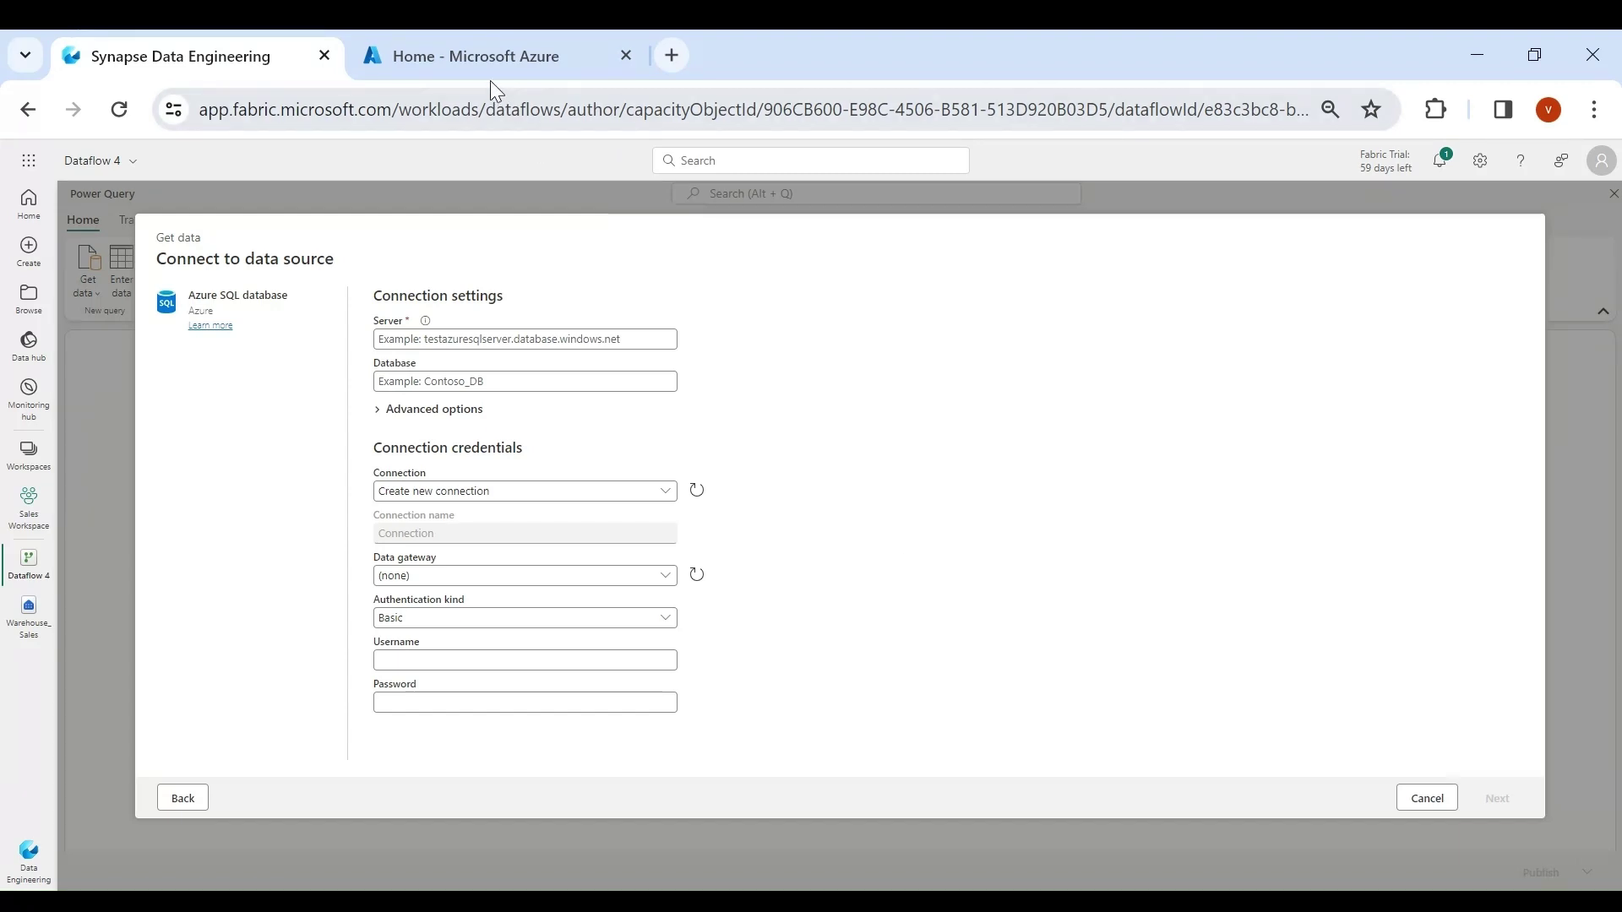
# Step: Copy salesdb's server name saleserverfabric1.database.windows.net in Azure and return to the Fabric Server field
pyautogui.click(453, 63)
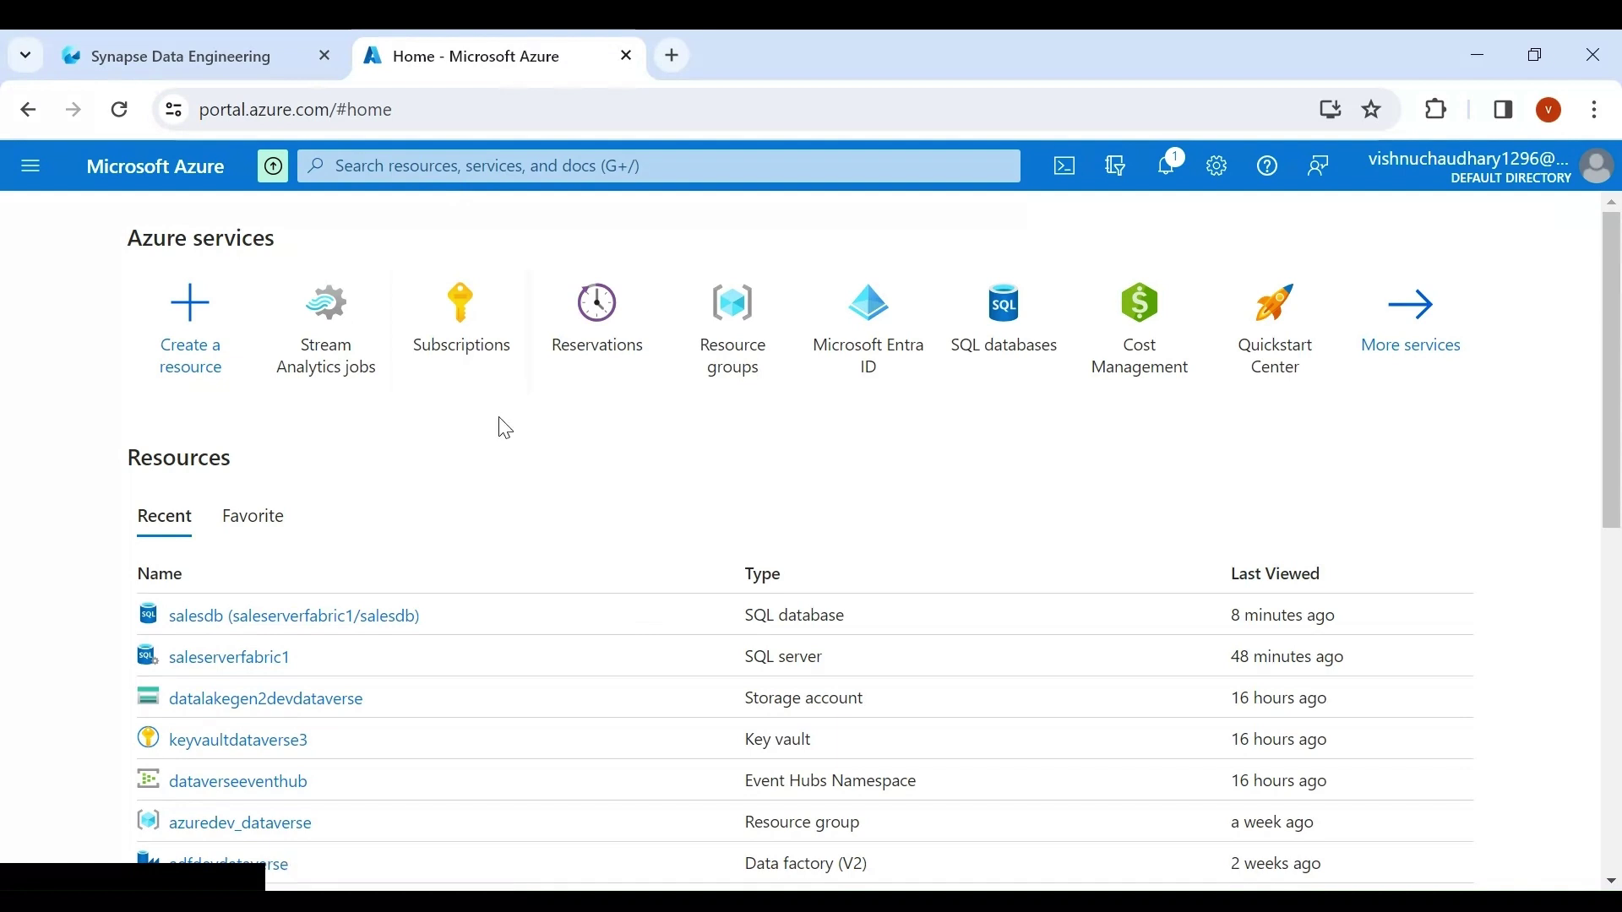
pyautogui.click(182, 619)
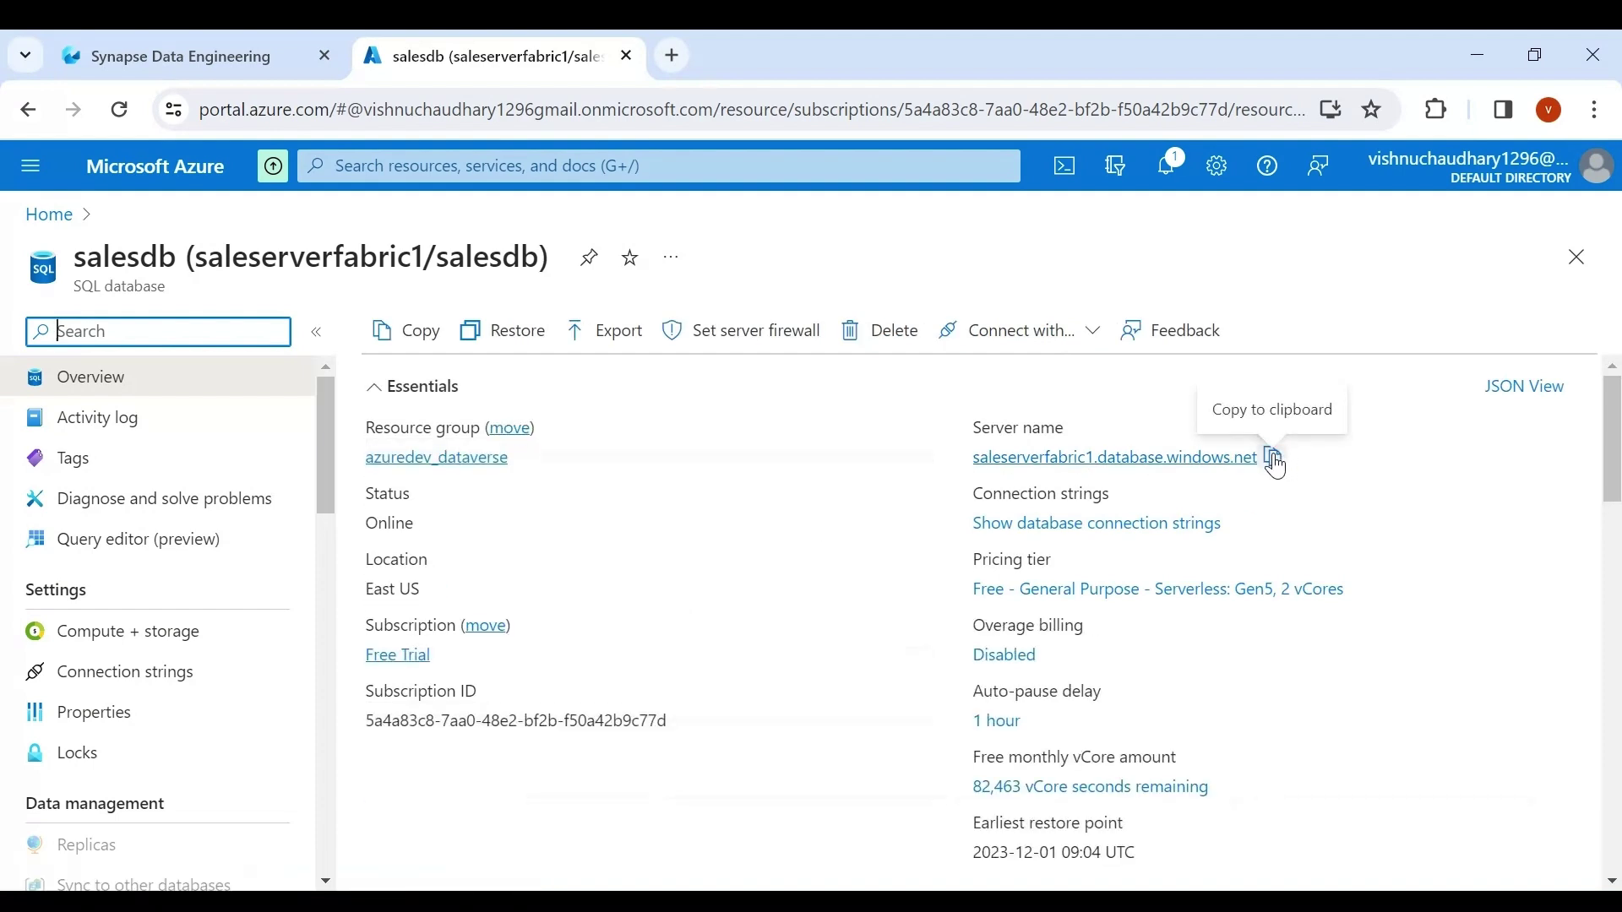
pyautogui.click(1273, 457)
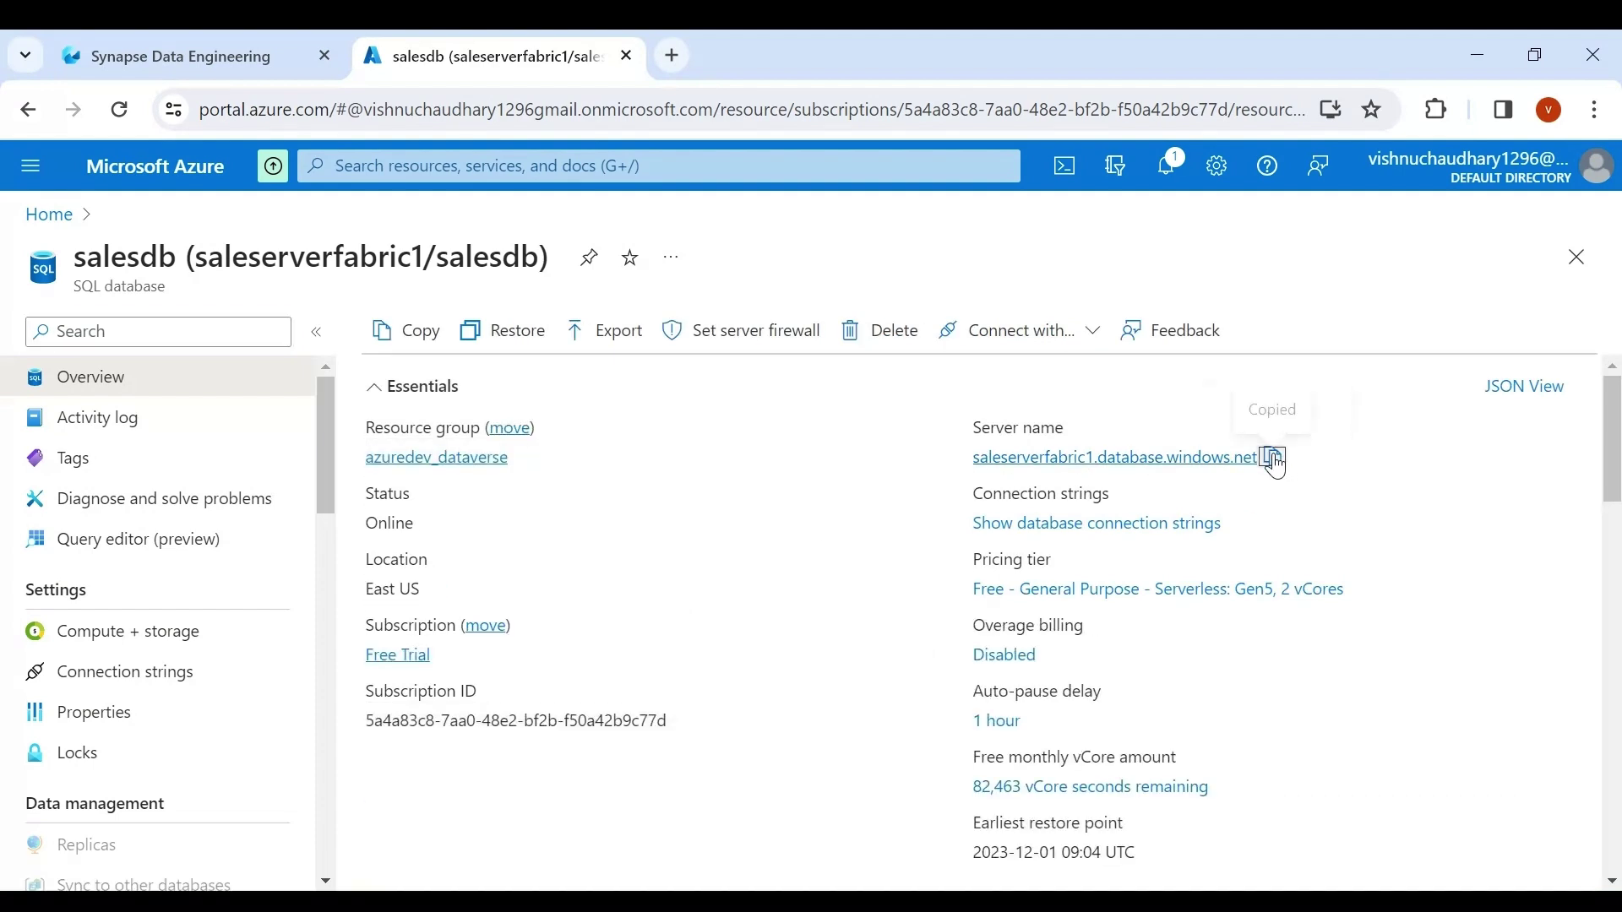
pyautogui.click(152, 70)
pyautogui.click(445, 337)
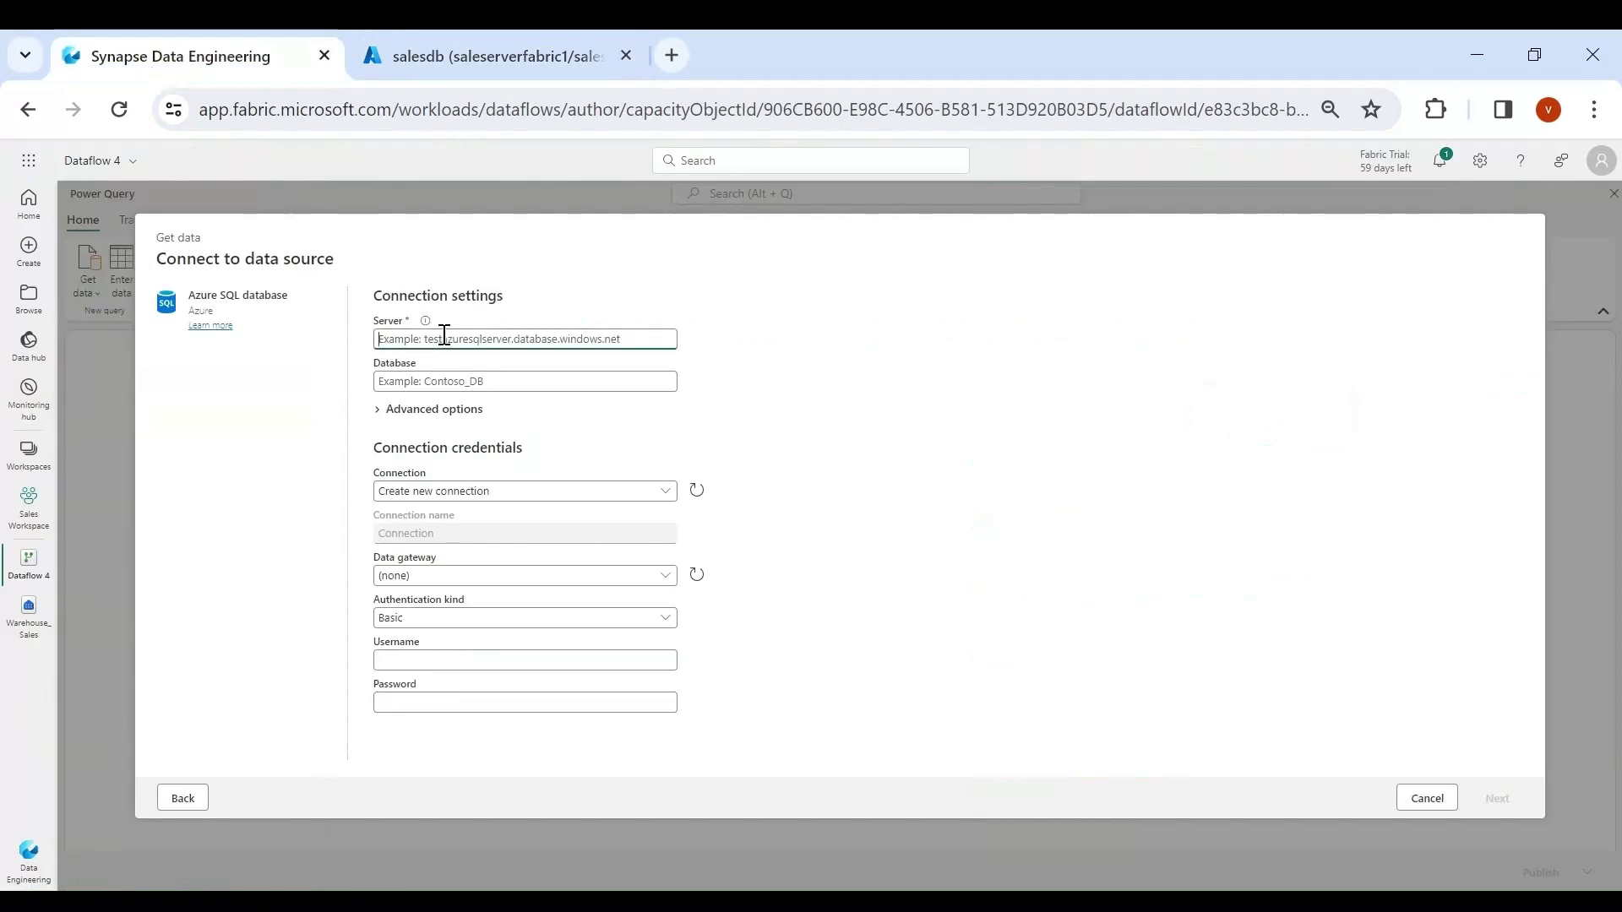
# Step: Connect to saleserverfabric1.database.windows.net, database salesdb, using the Basic SQL username and password
pyautogui.hotkey('ctrl', 'v')
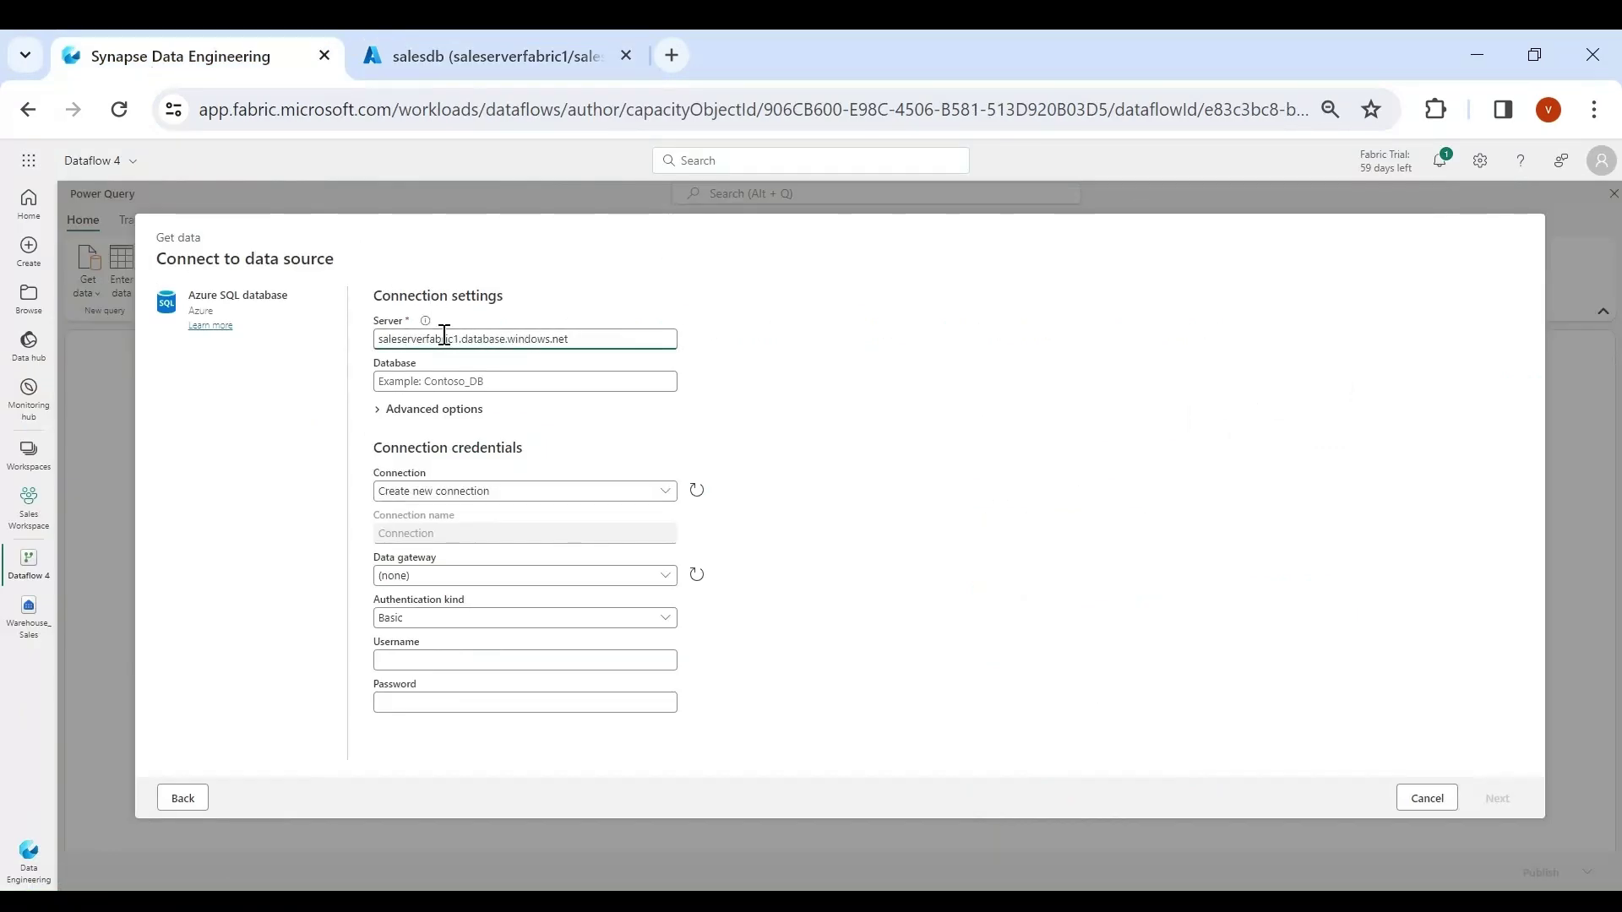
pyautogui.click(449, 382)
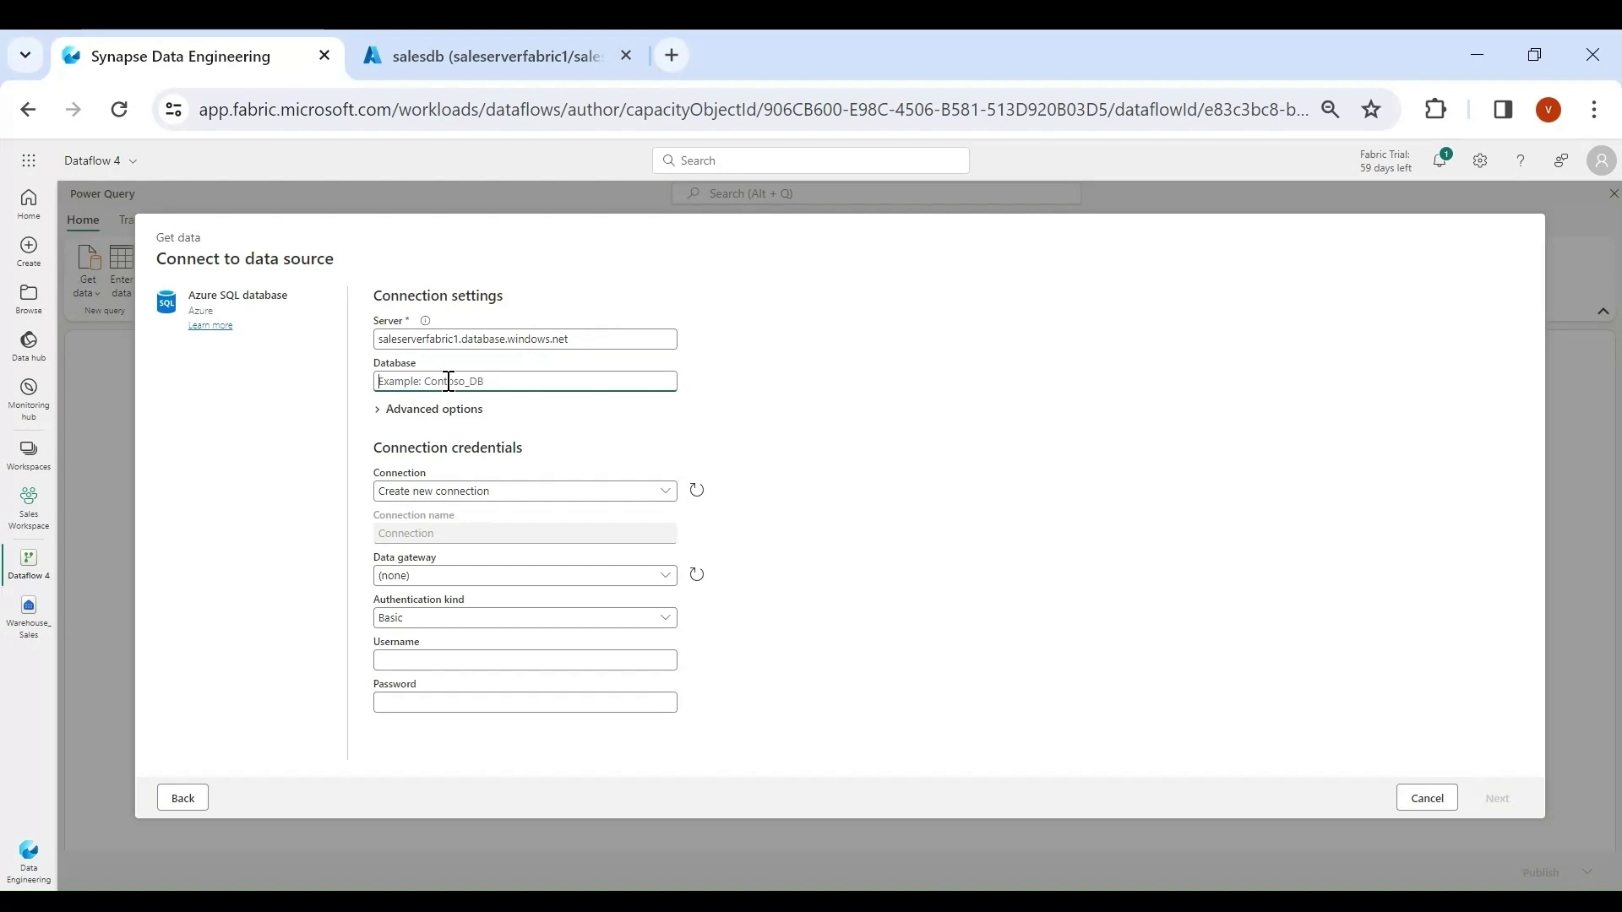
pyautogui.write('sales')
pyautogui.write('db')
pyautogui.click(448, 666)
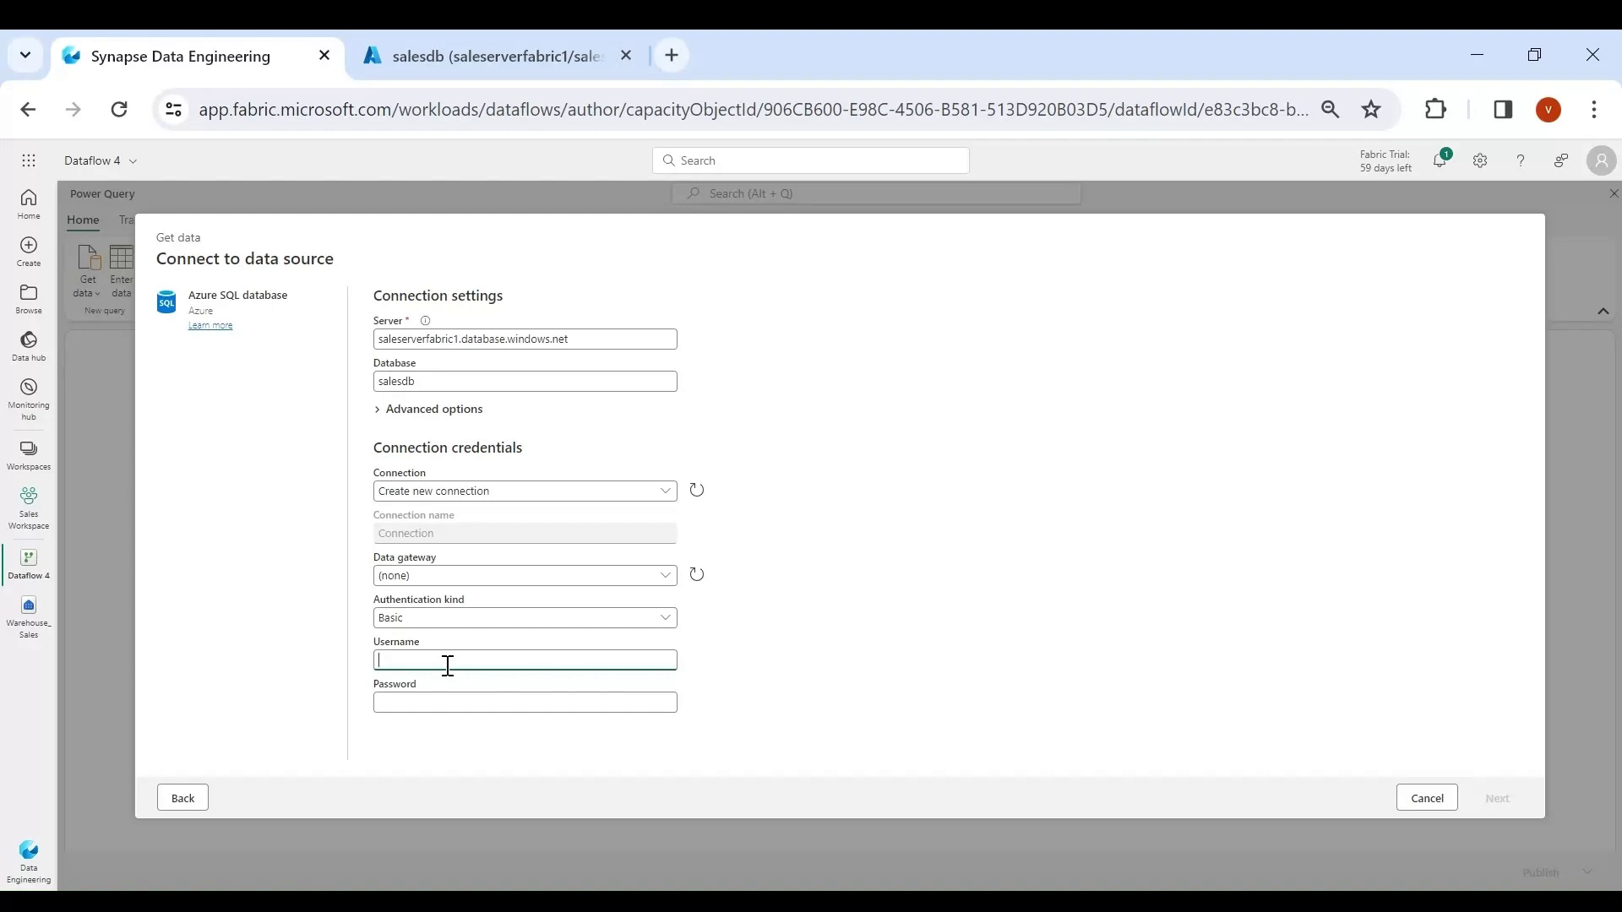
pyautogui.hotkey('ctrl', 'v')
pyautogui.click(507, 702)
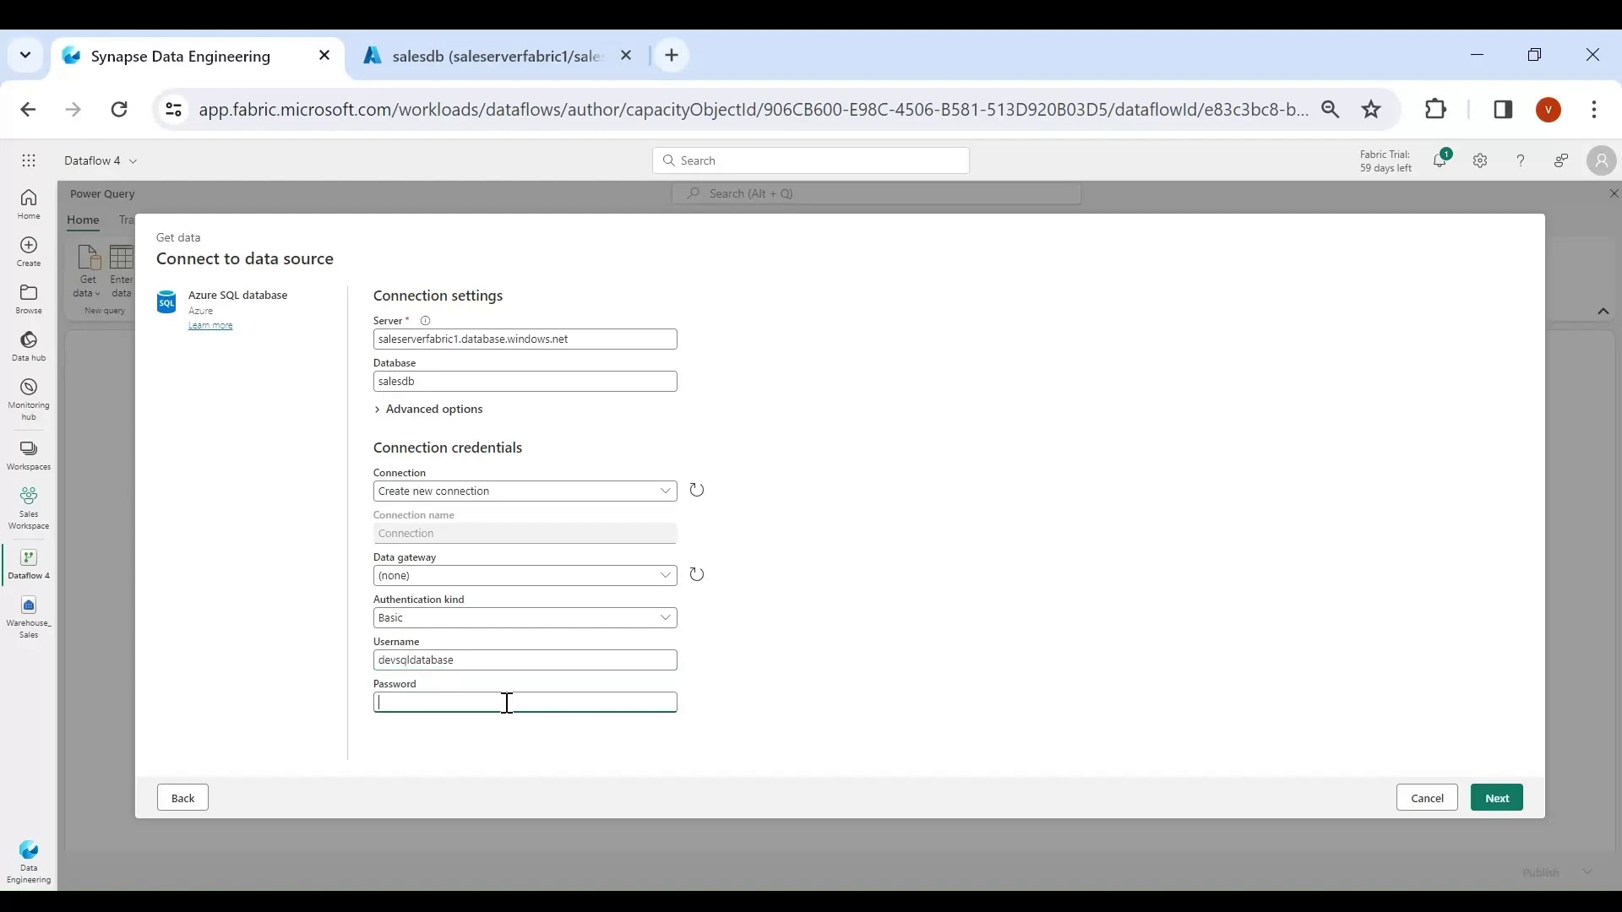
pyautogui.write('***********')
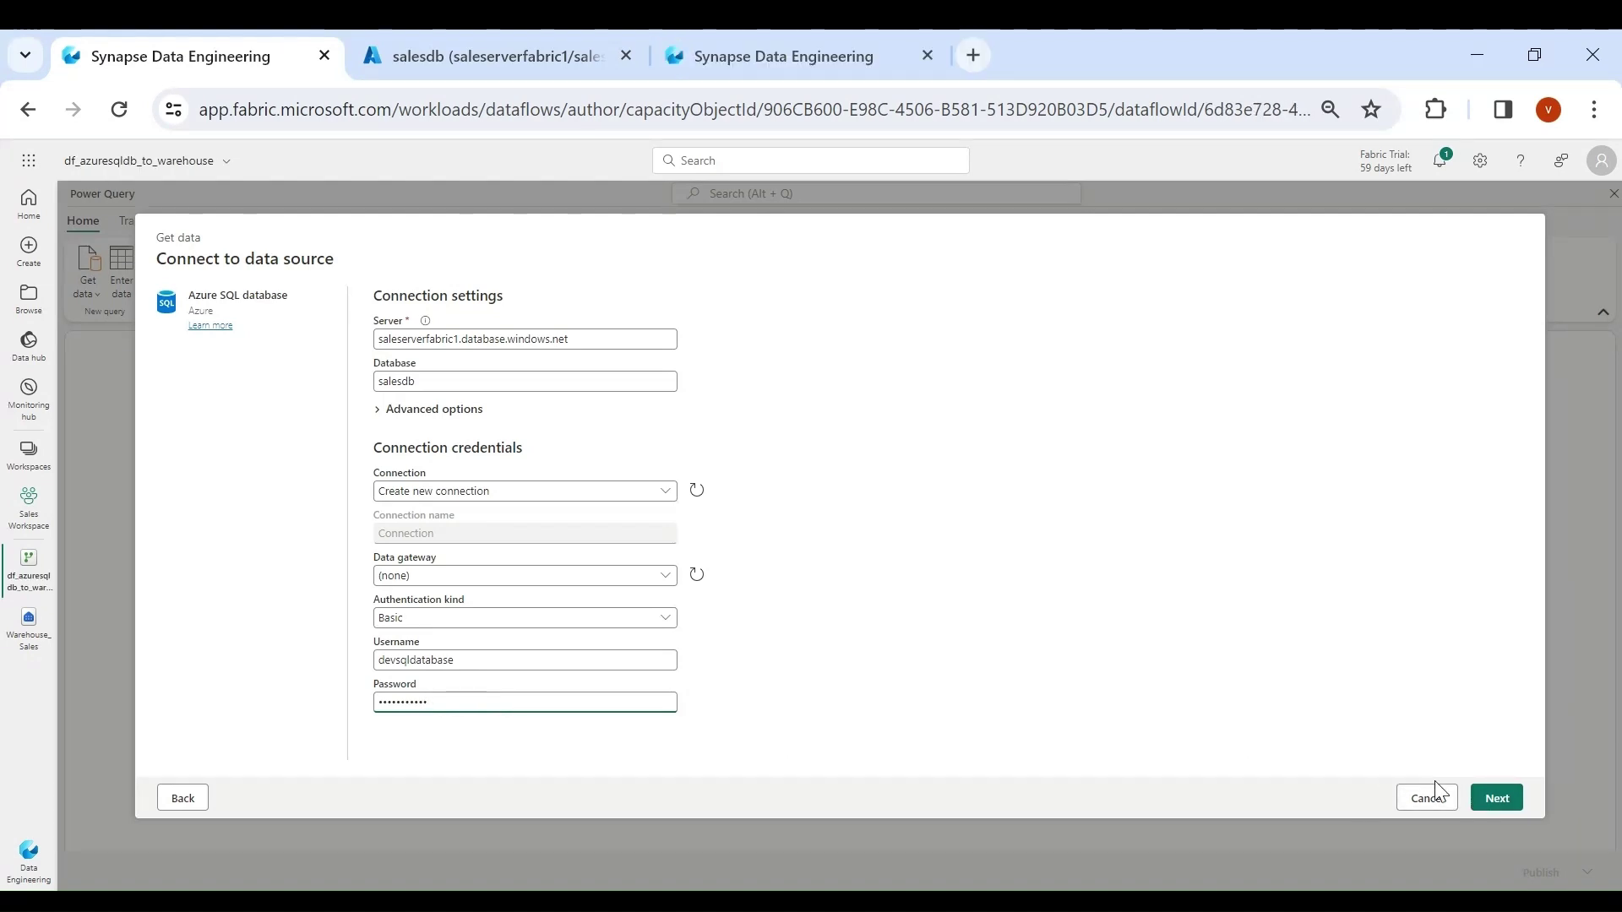
pyautogui.click(1498, 801)
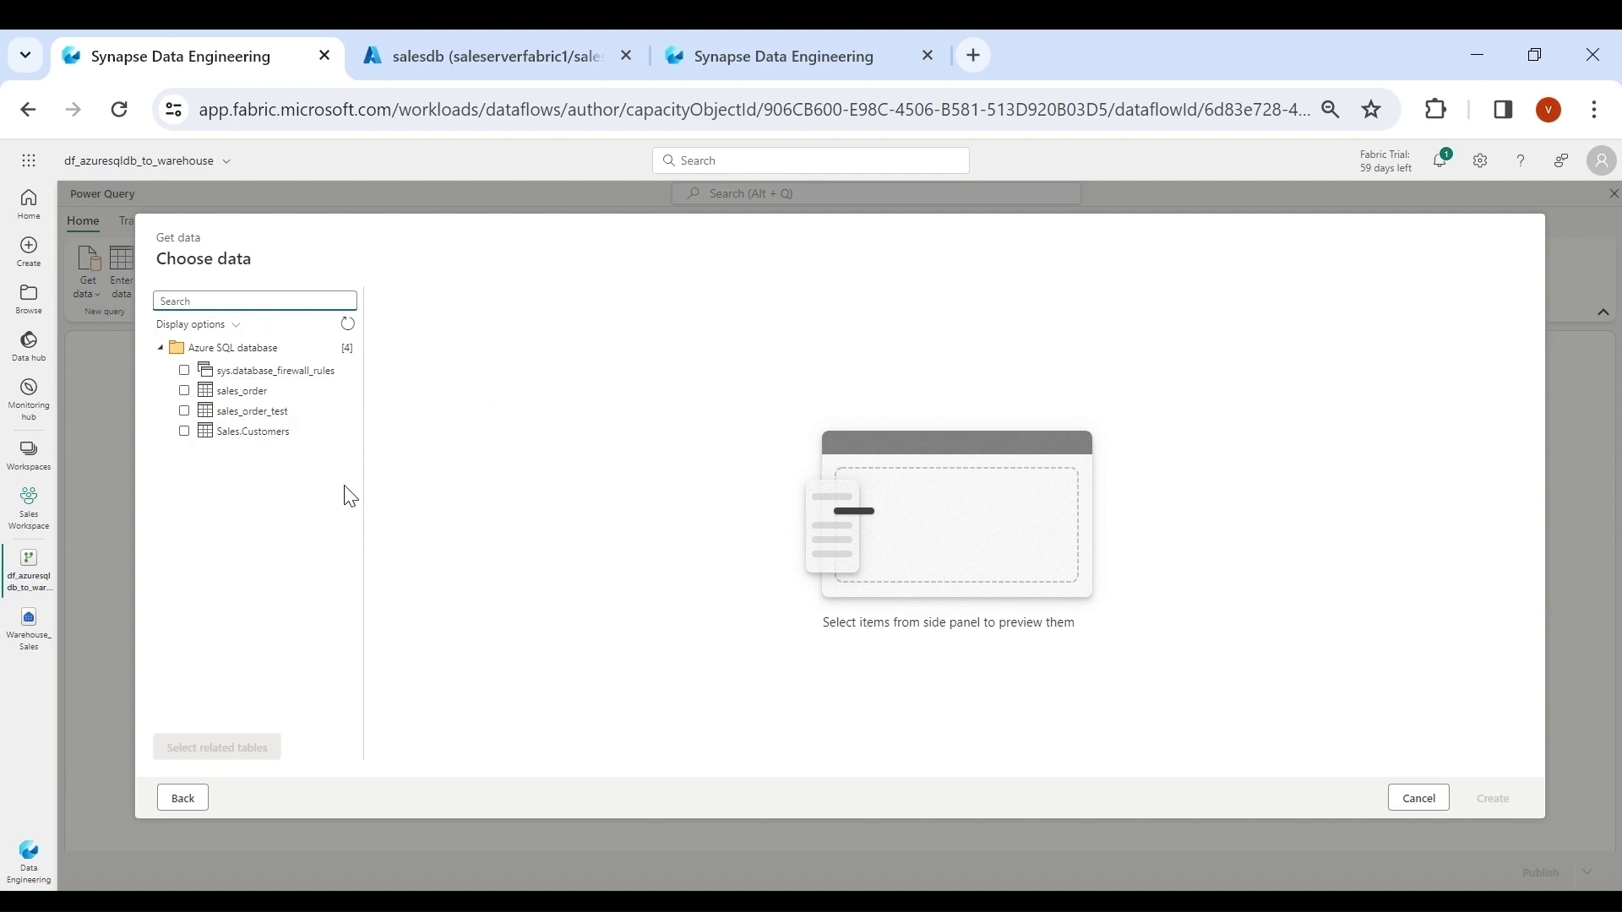
# Step: Check Sales.Customers in the navigator and create it as a query
pyautogui.click(184, 432)
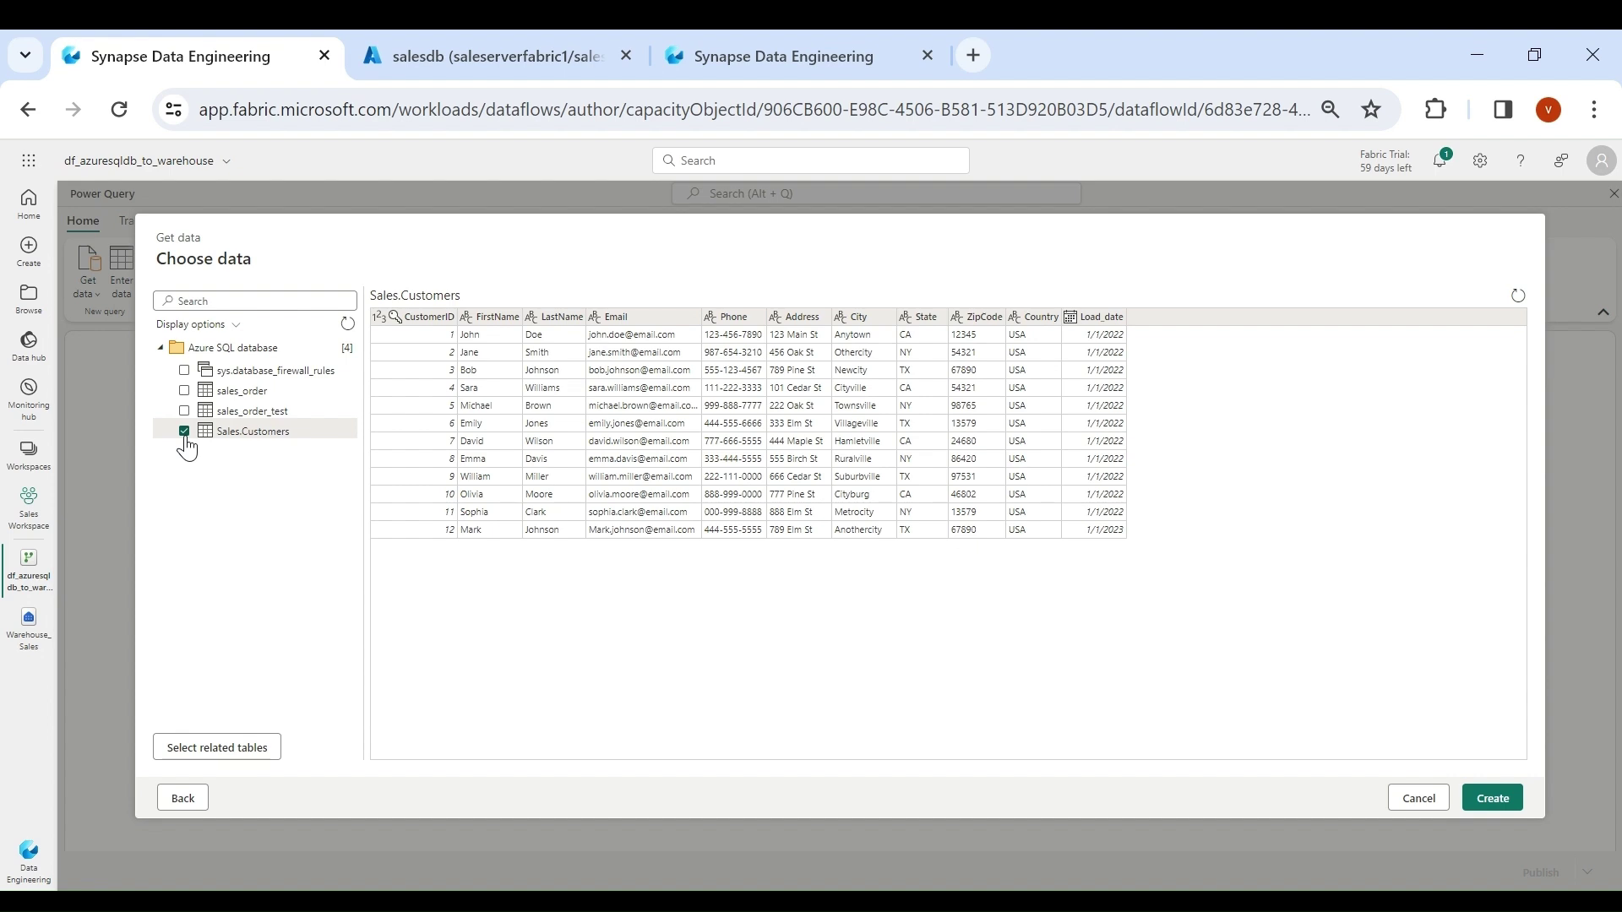
pyautogui.click(1491, 800)
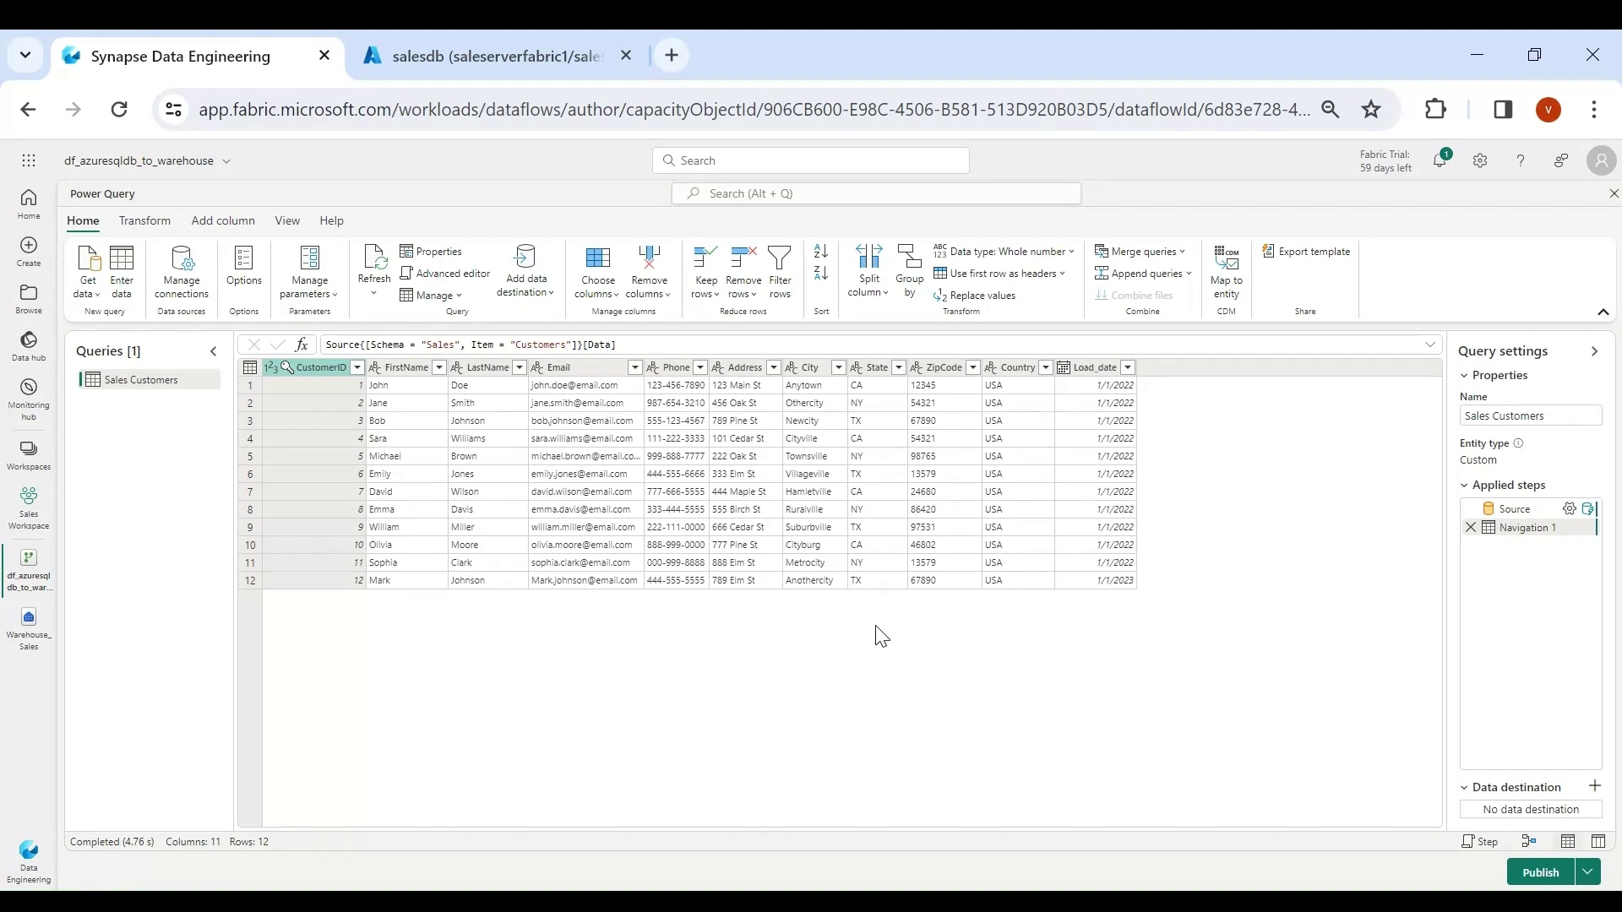
# Step: From OneLake data hub, filter to warehouses, pick Warehouse_Sales and create the Sales_Stg_test.Customers query
pyautogui.click(92, 297)
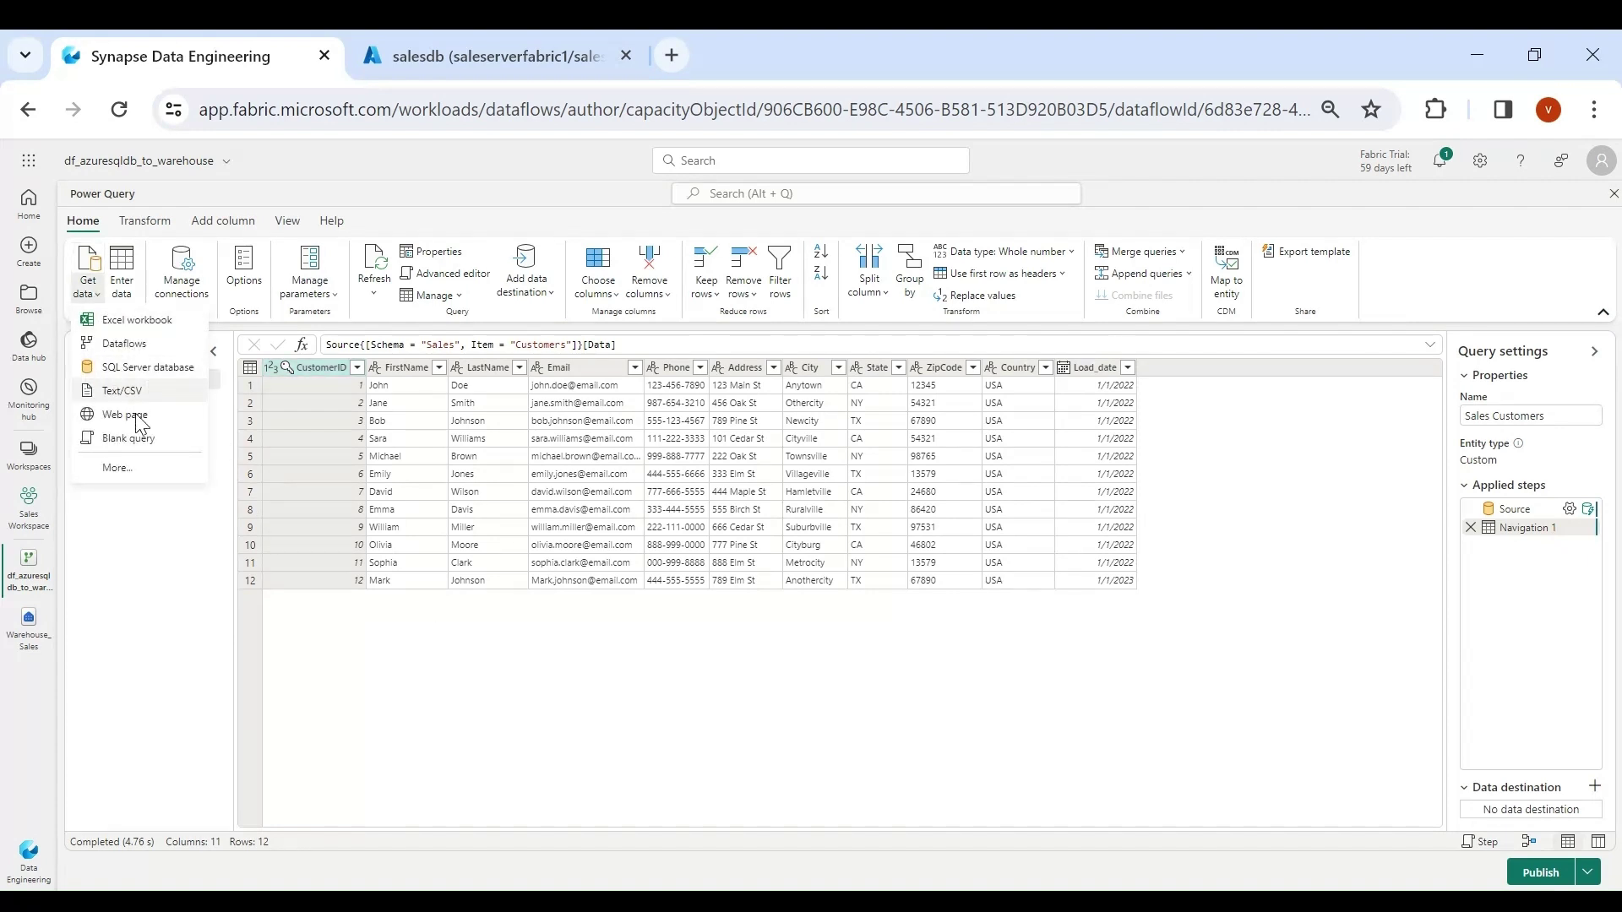
pyautogui.click(135, 460)
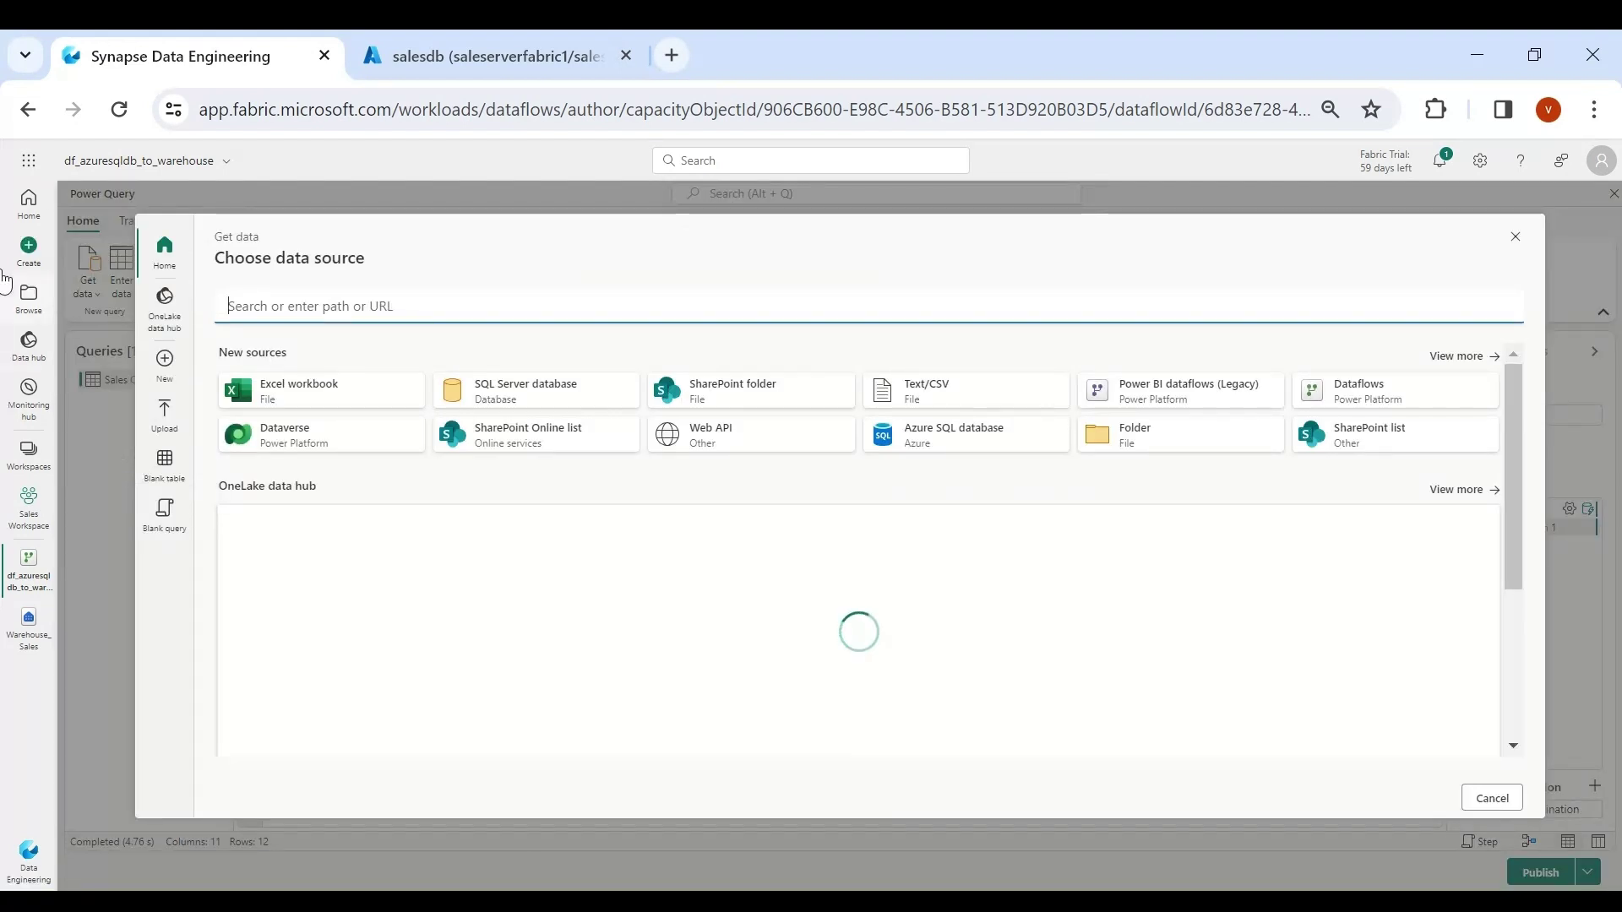
pyautogui.click(169, 300)
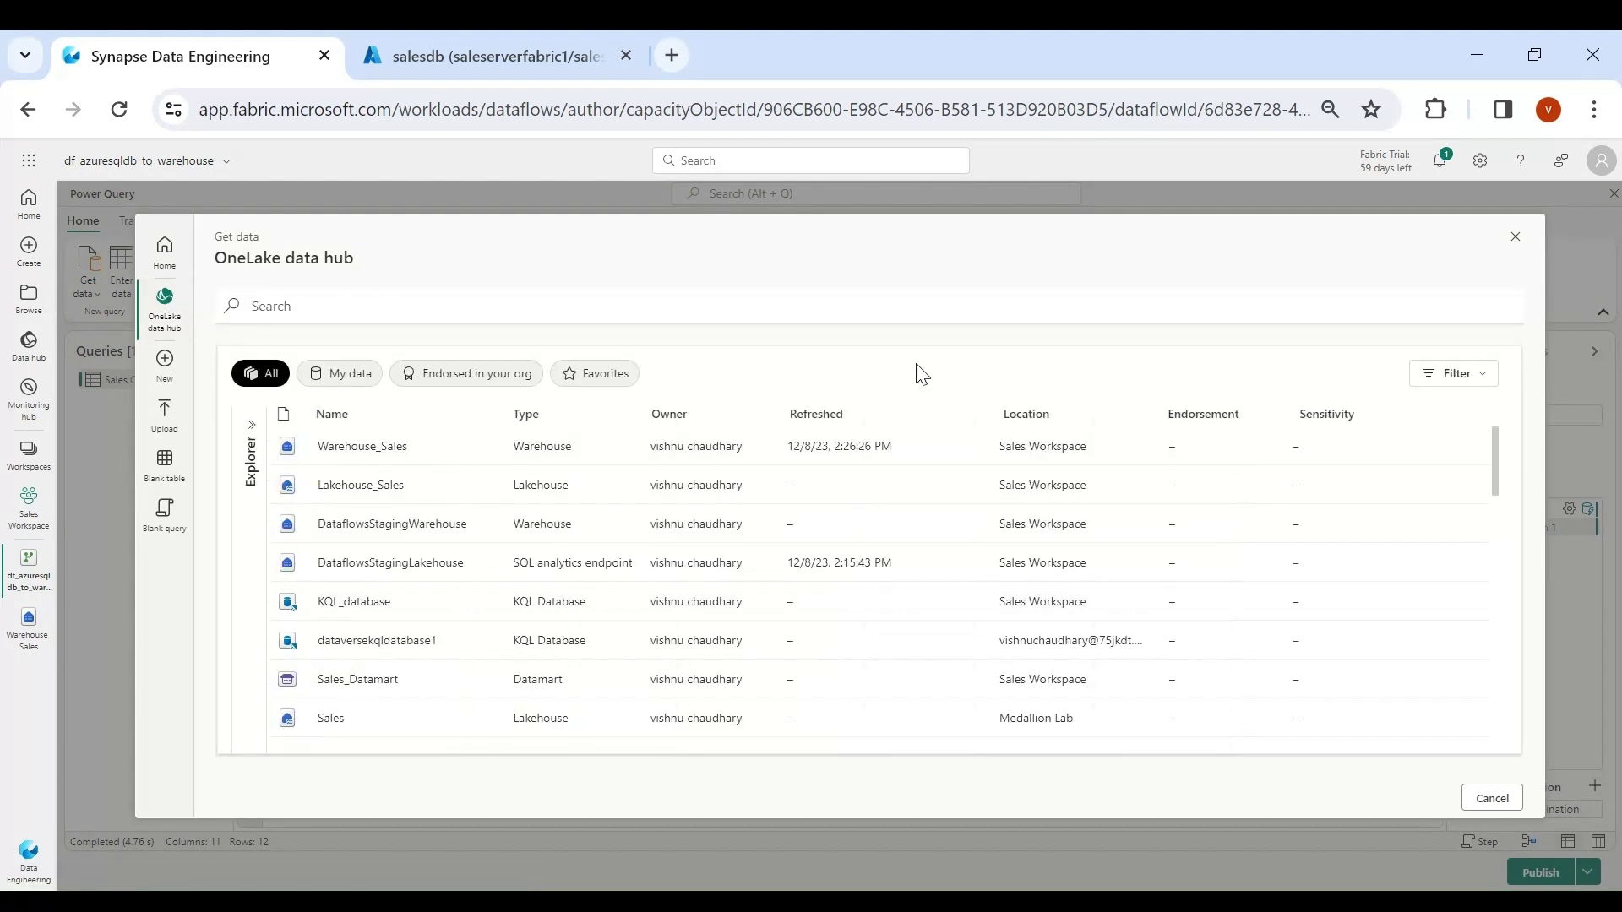
pyautogui.click(1476, 386)
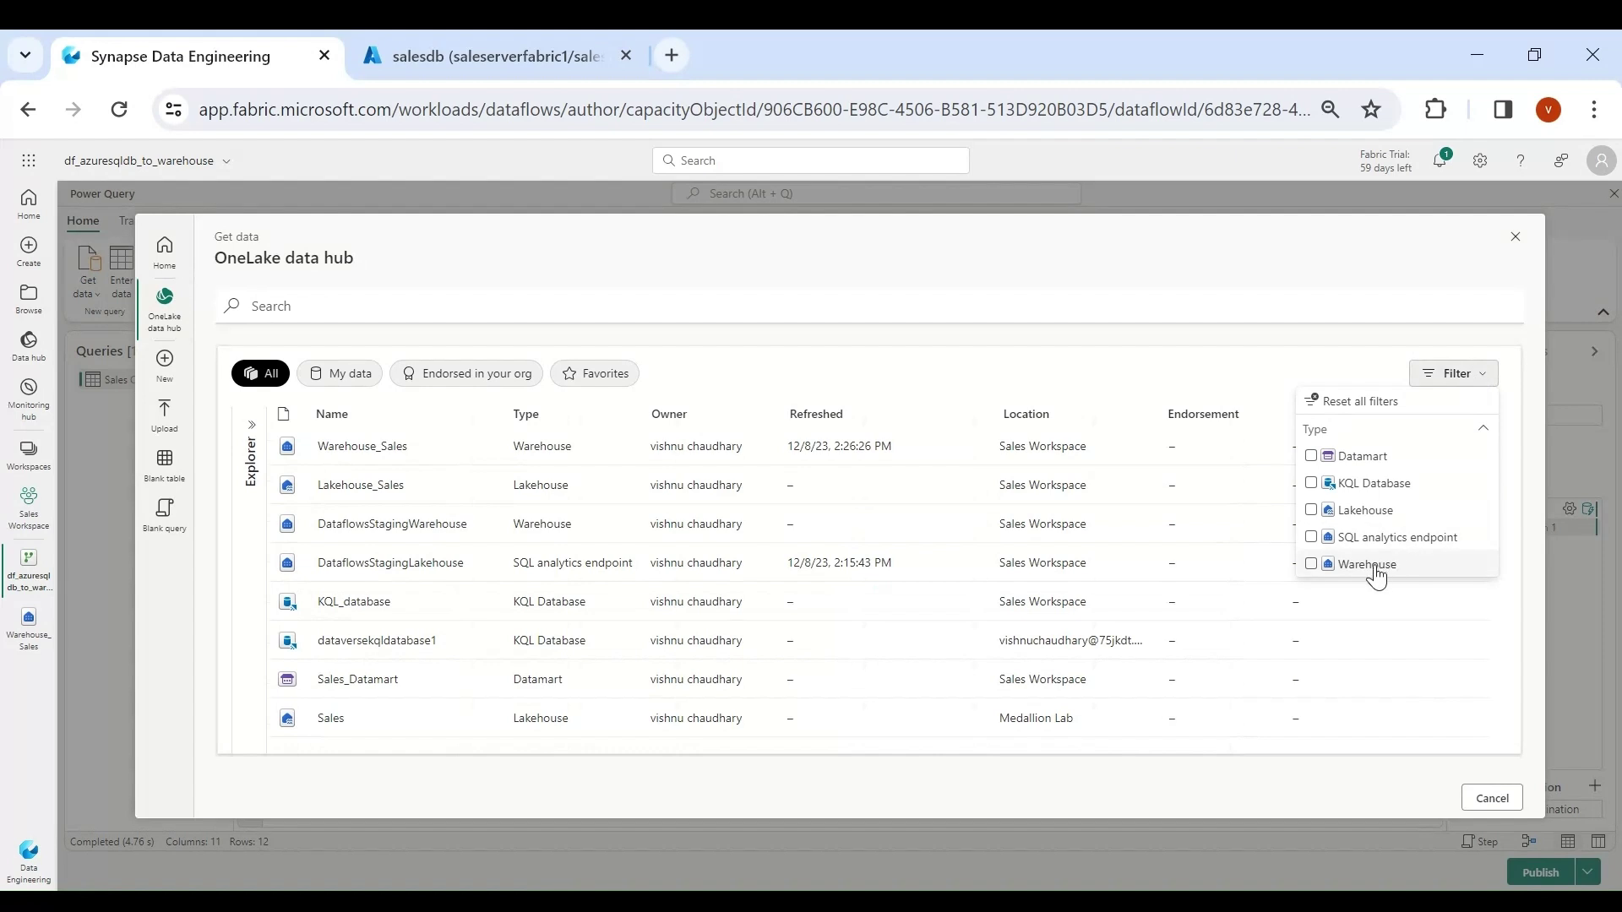
pyautogui.click(1375, 578)
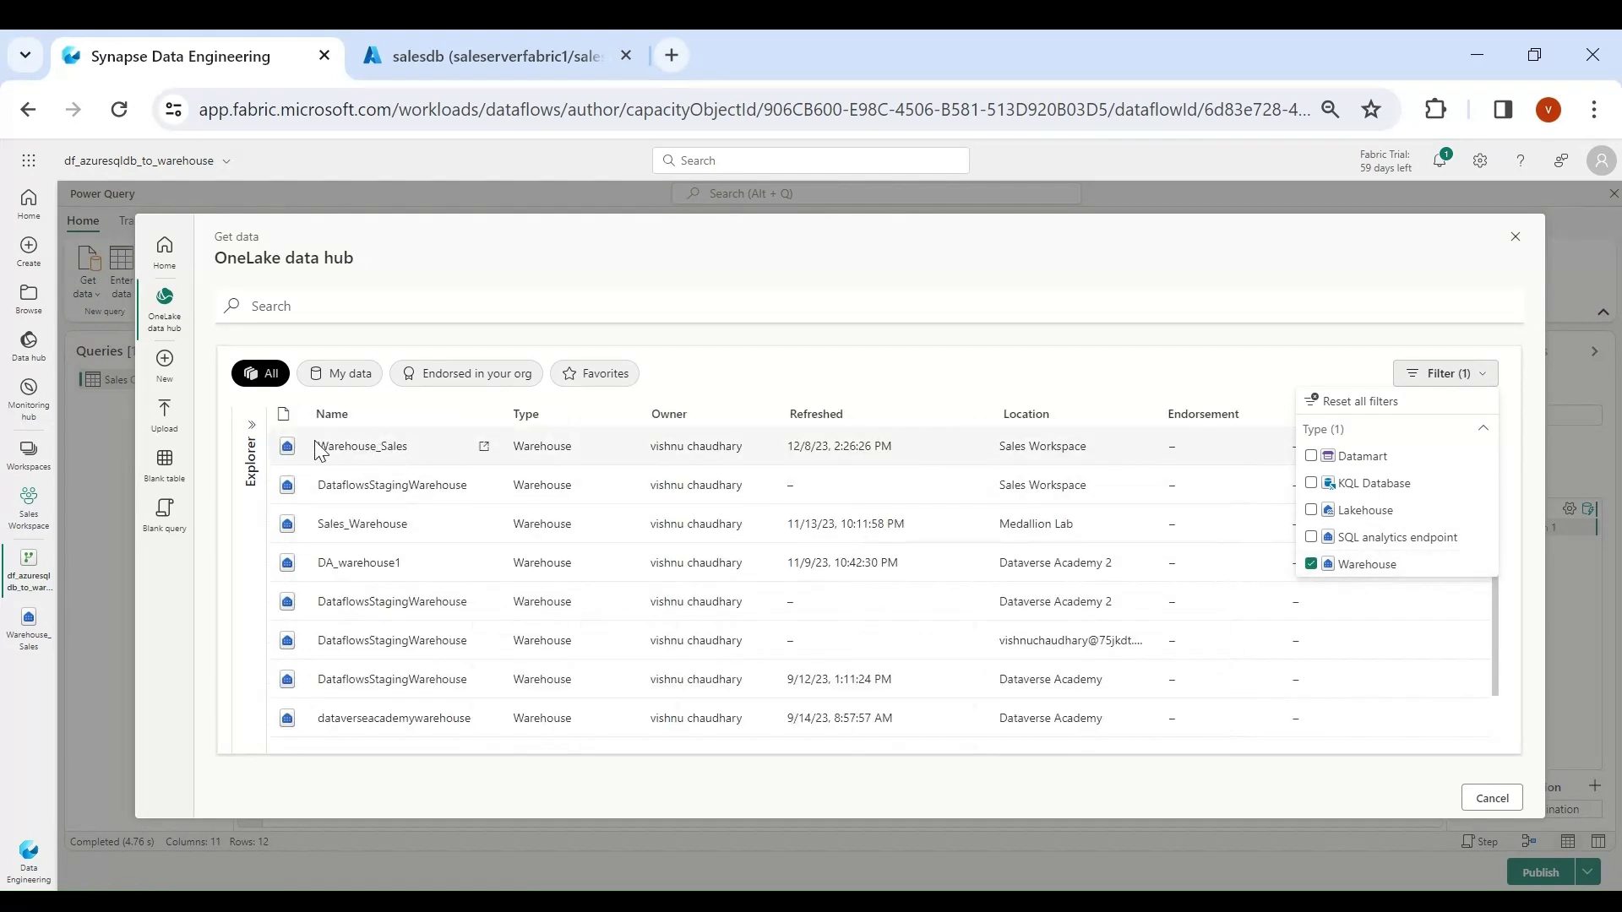
pyautogui.click(414, 452)
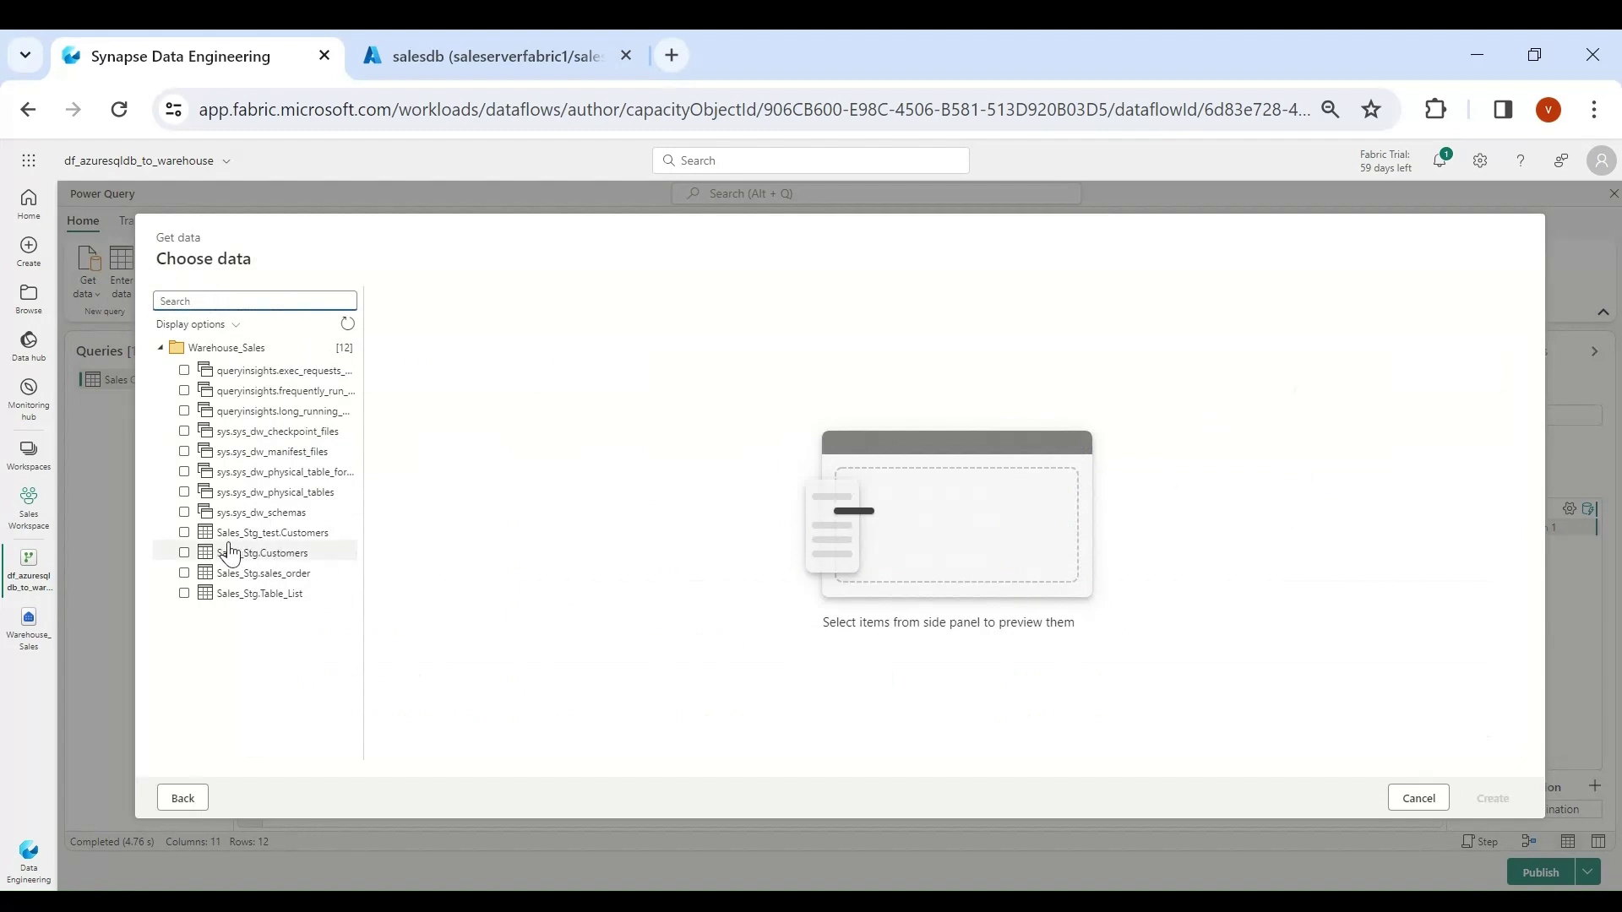
pyautogui.click(184, 533)
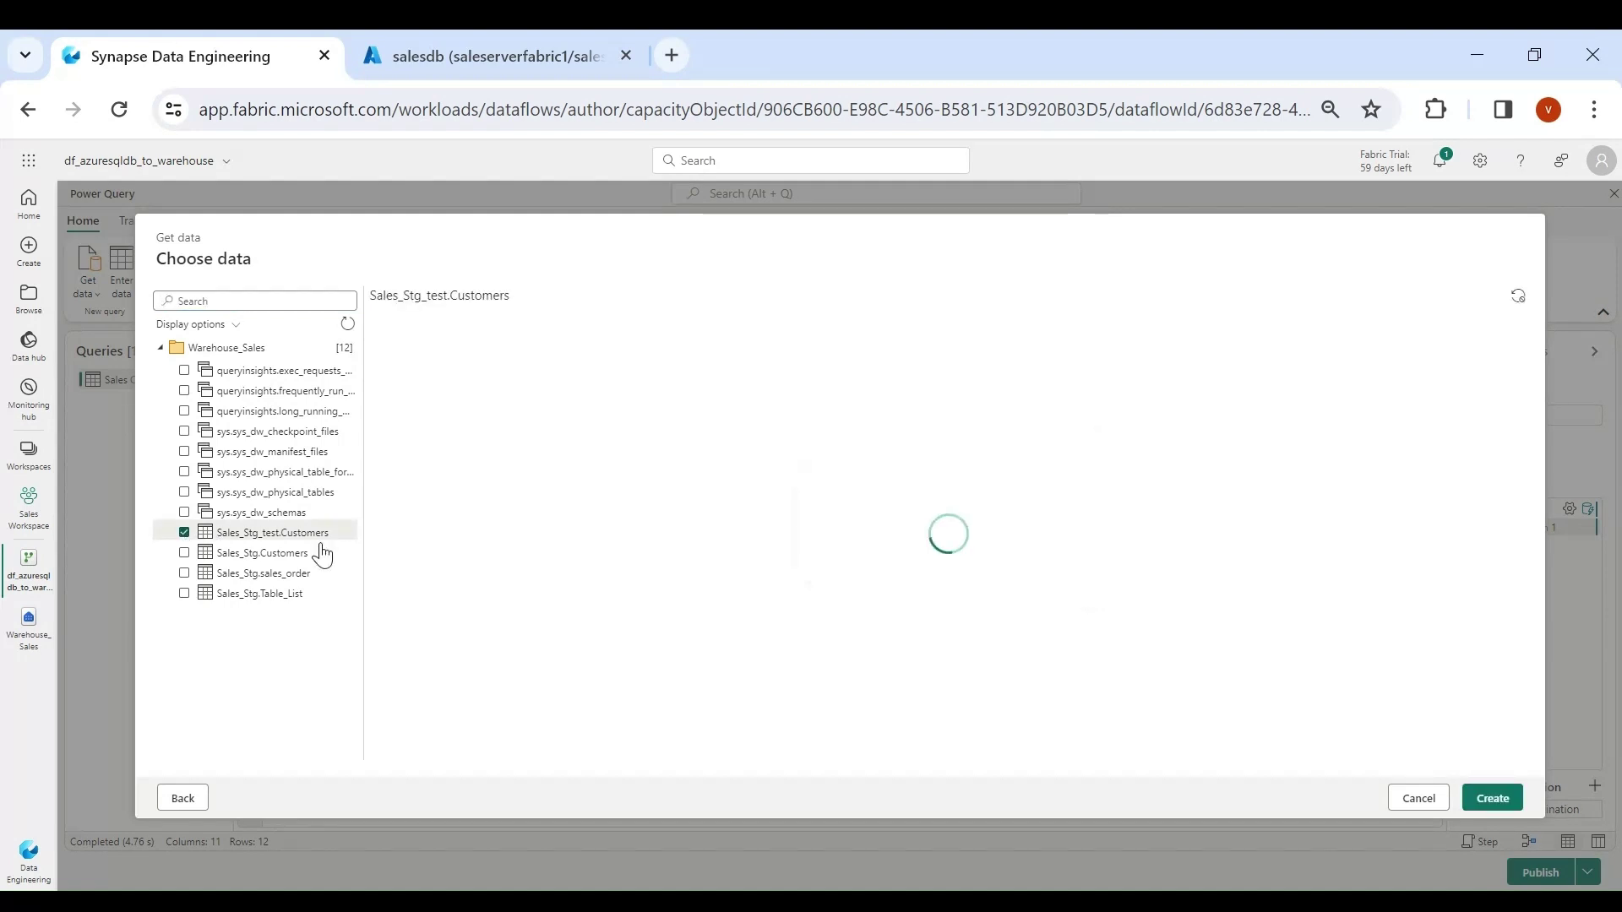
pyautogui.click(1480, 803)
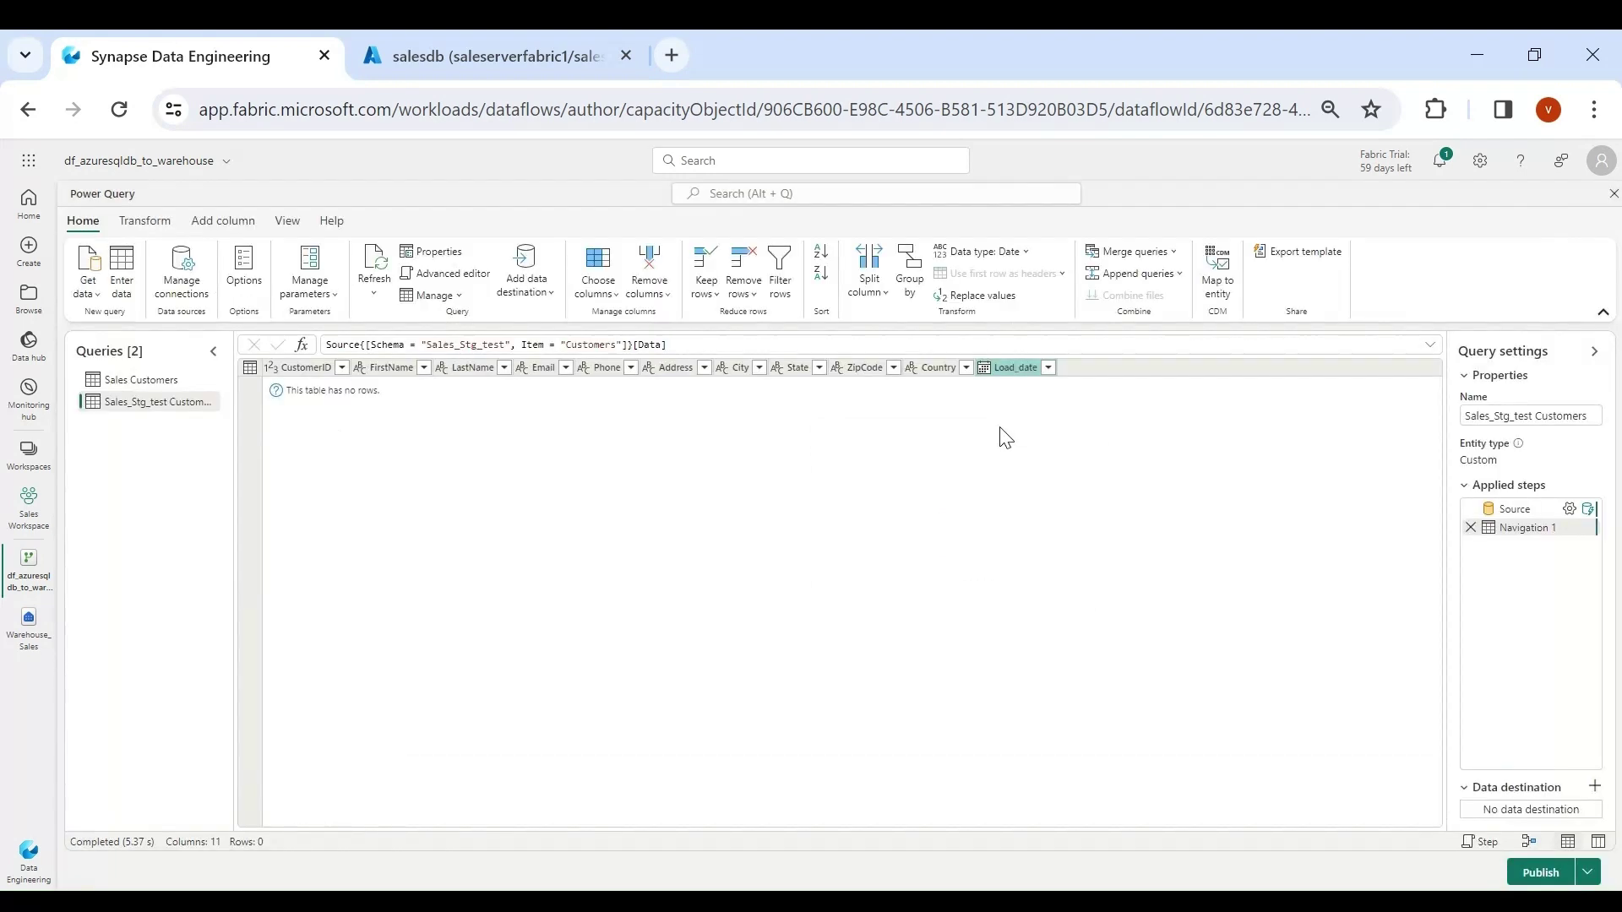
# Step: Keep only Load_date, drill it down to a list, and disable staging for Sales_Stg_test Customers
pyautogui.click(662, 297)
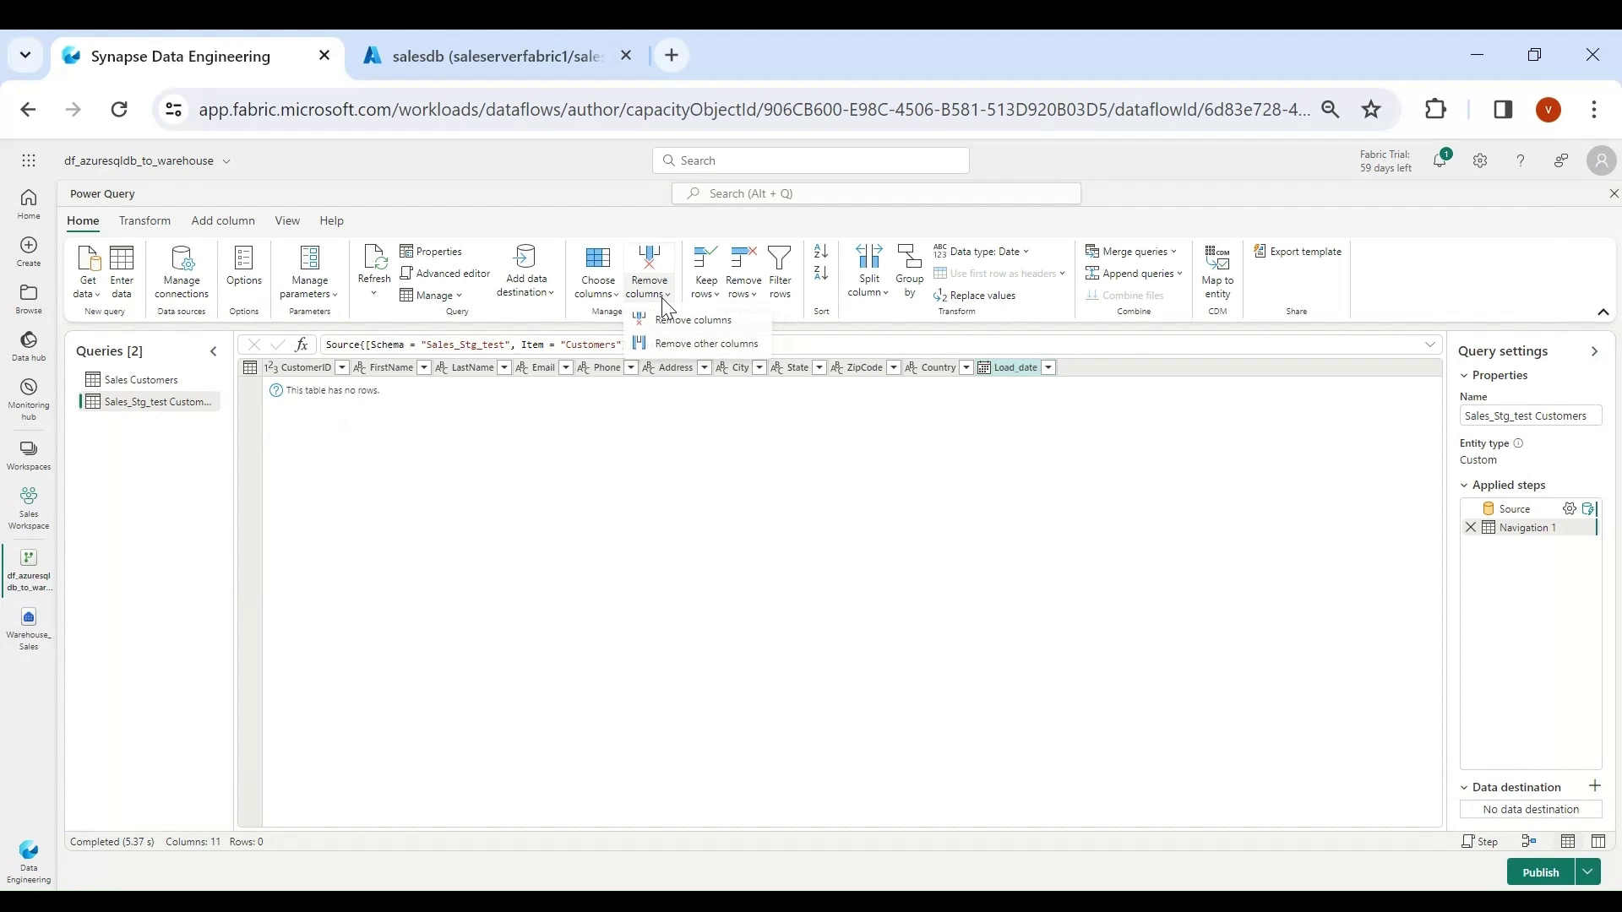
pyautogui.click(682, 341)
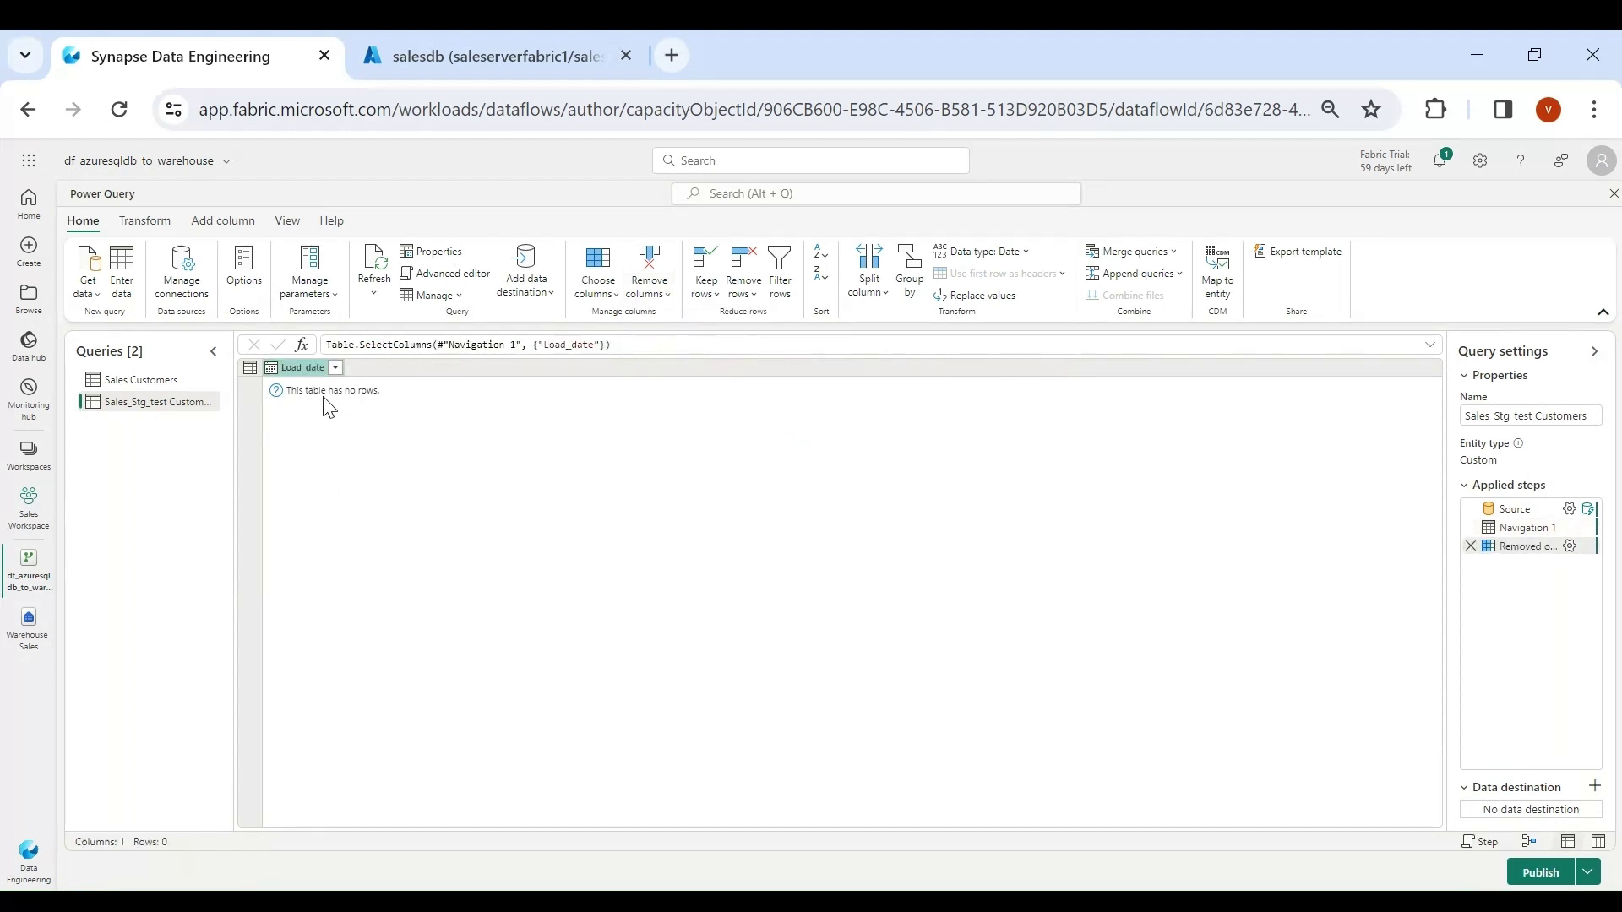
pyautogui.rightClick(292, 373)
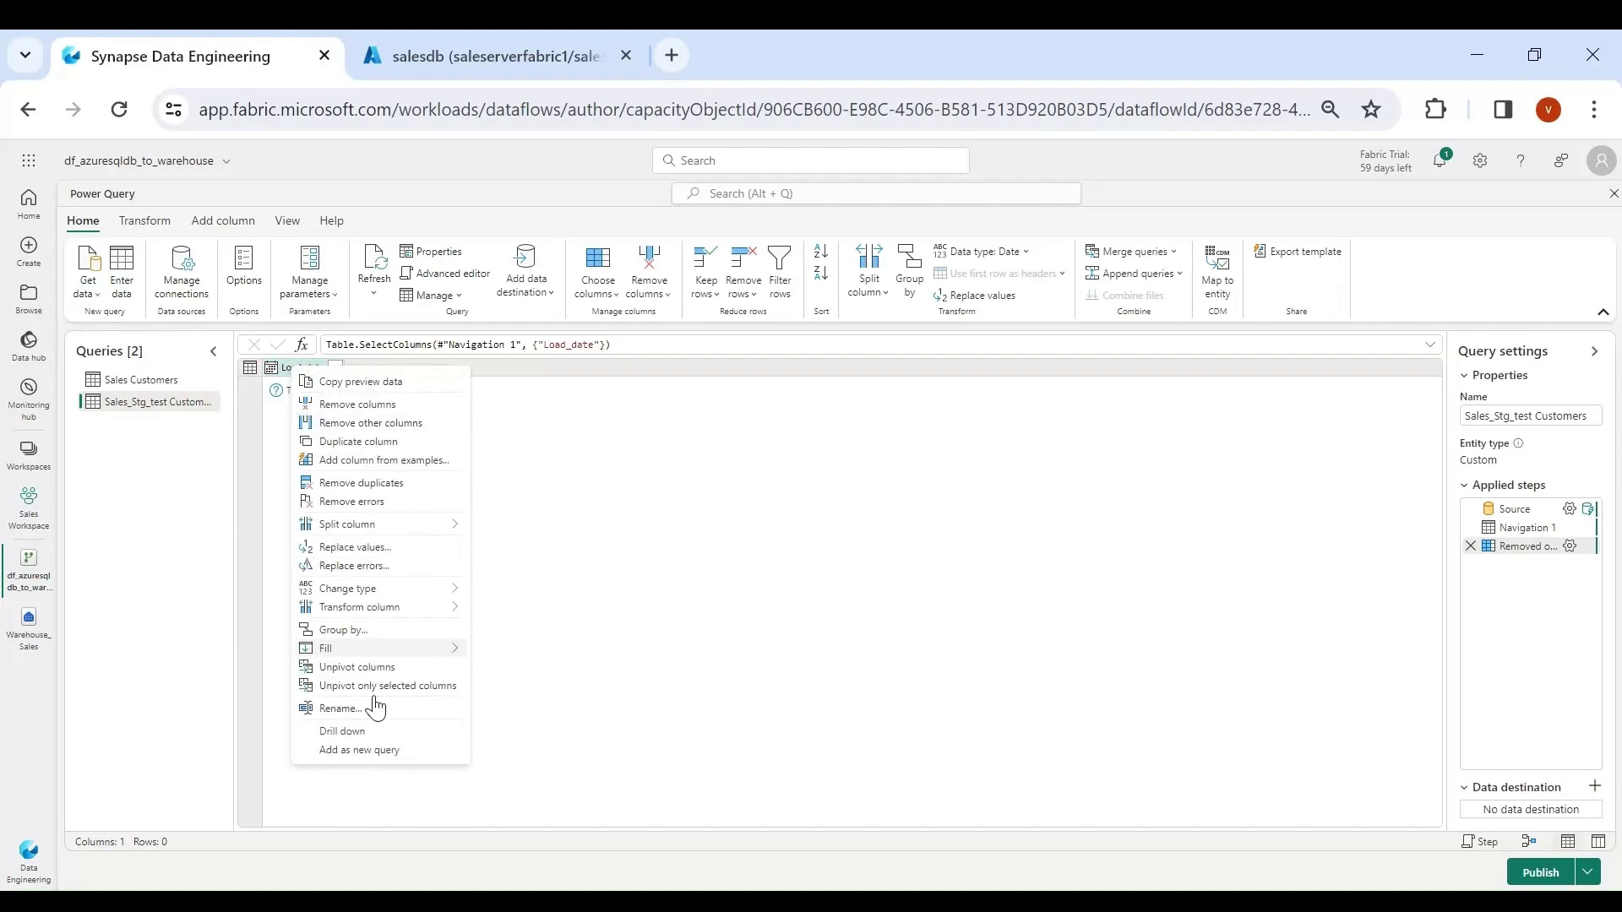
pyautogui.click(377, 736)
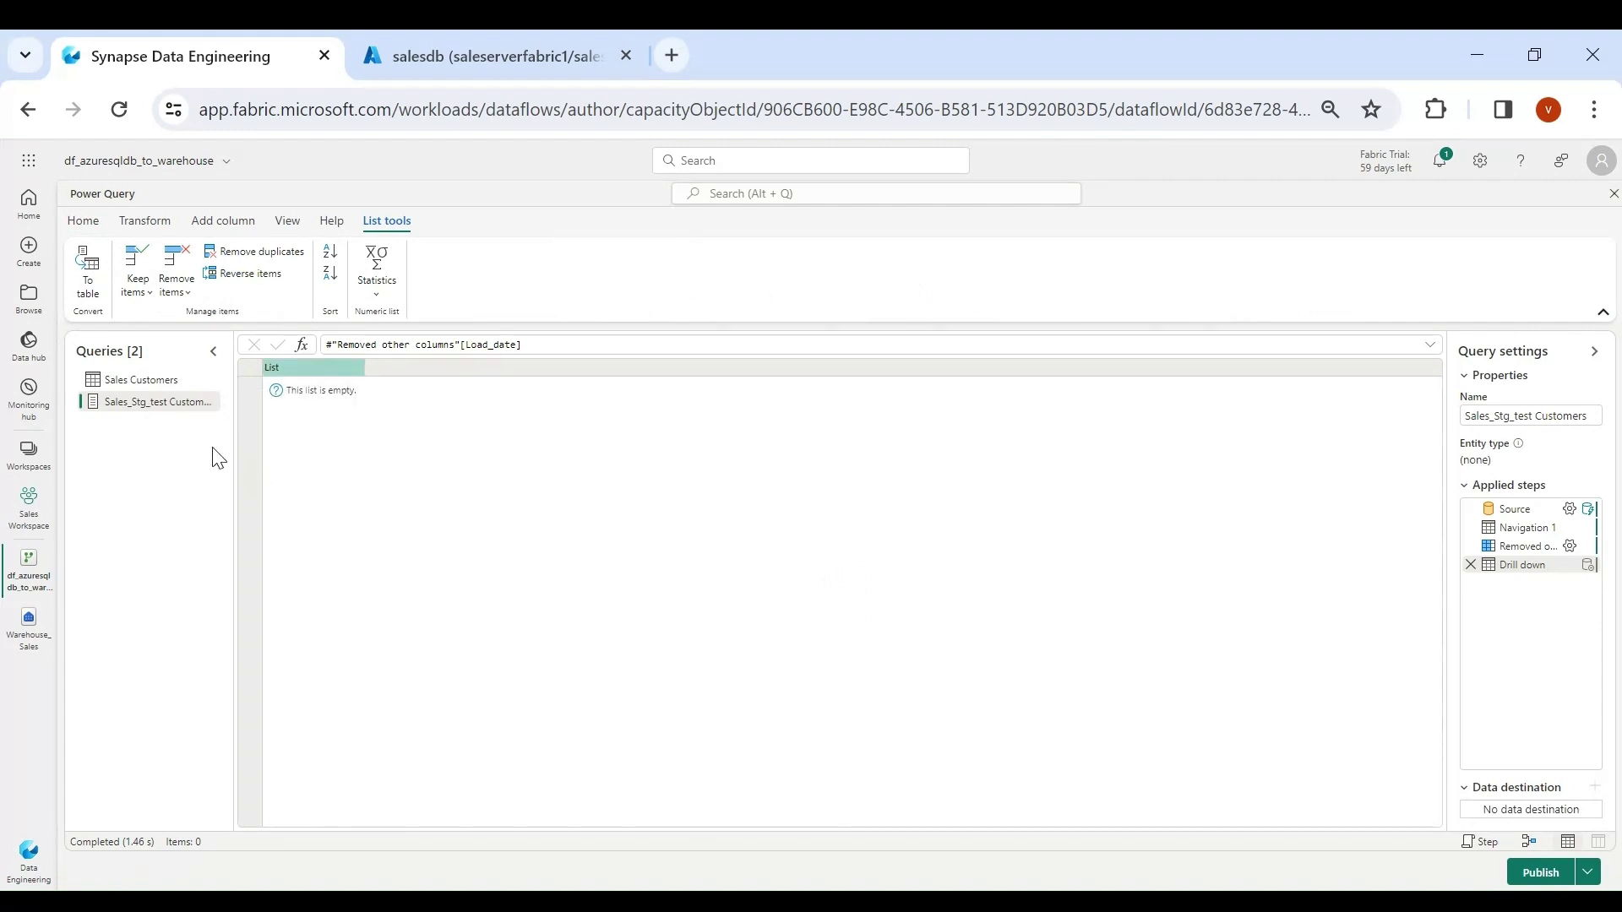
pyautogui.rightClick(166, 407)
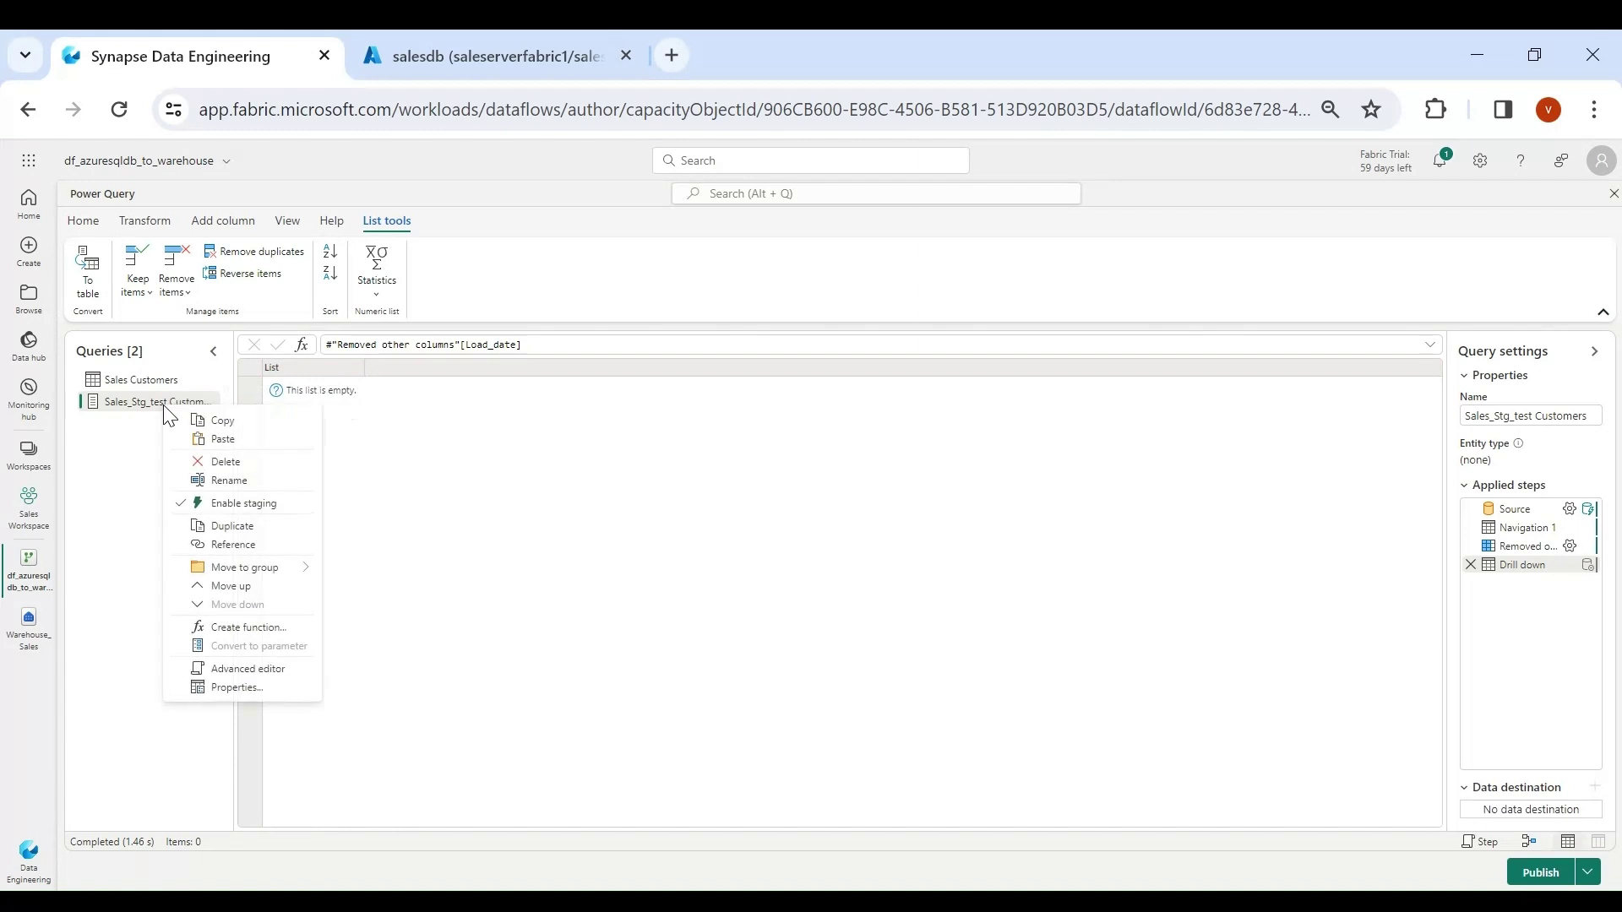
pyautogui.click(247, 509)
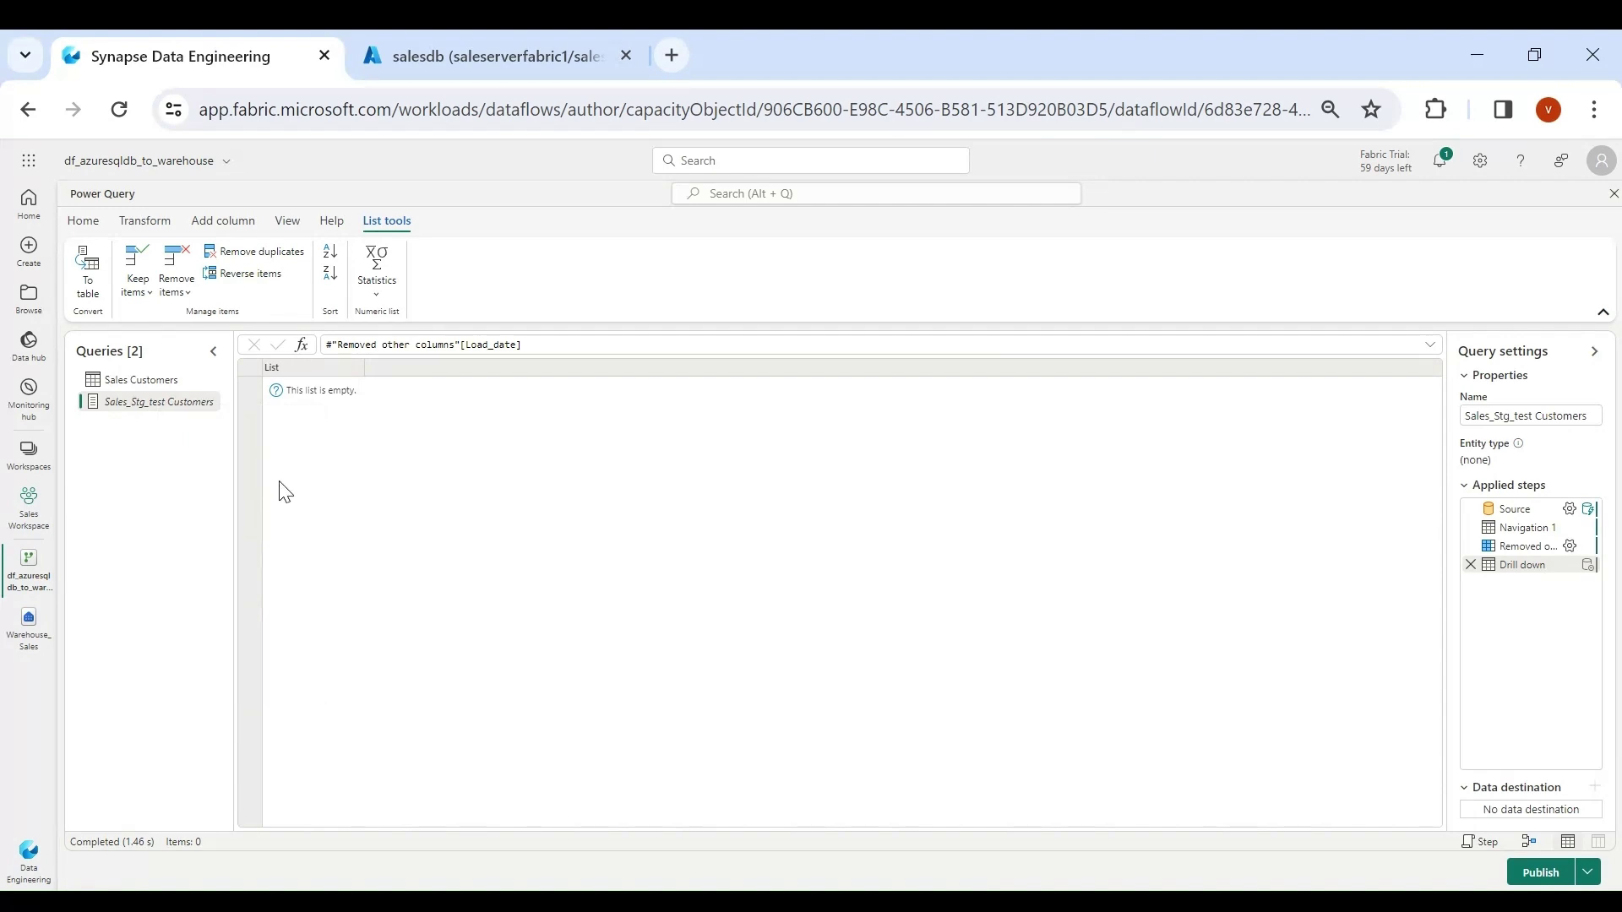
# Step: In Sales Customers, add a Load_date Equals date filter with an empty value, giving 0 rows
pyautogui.click(154, 379)
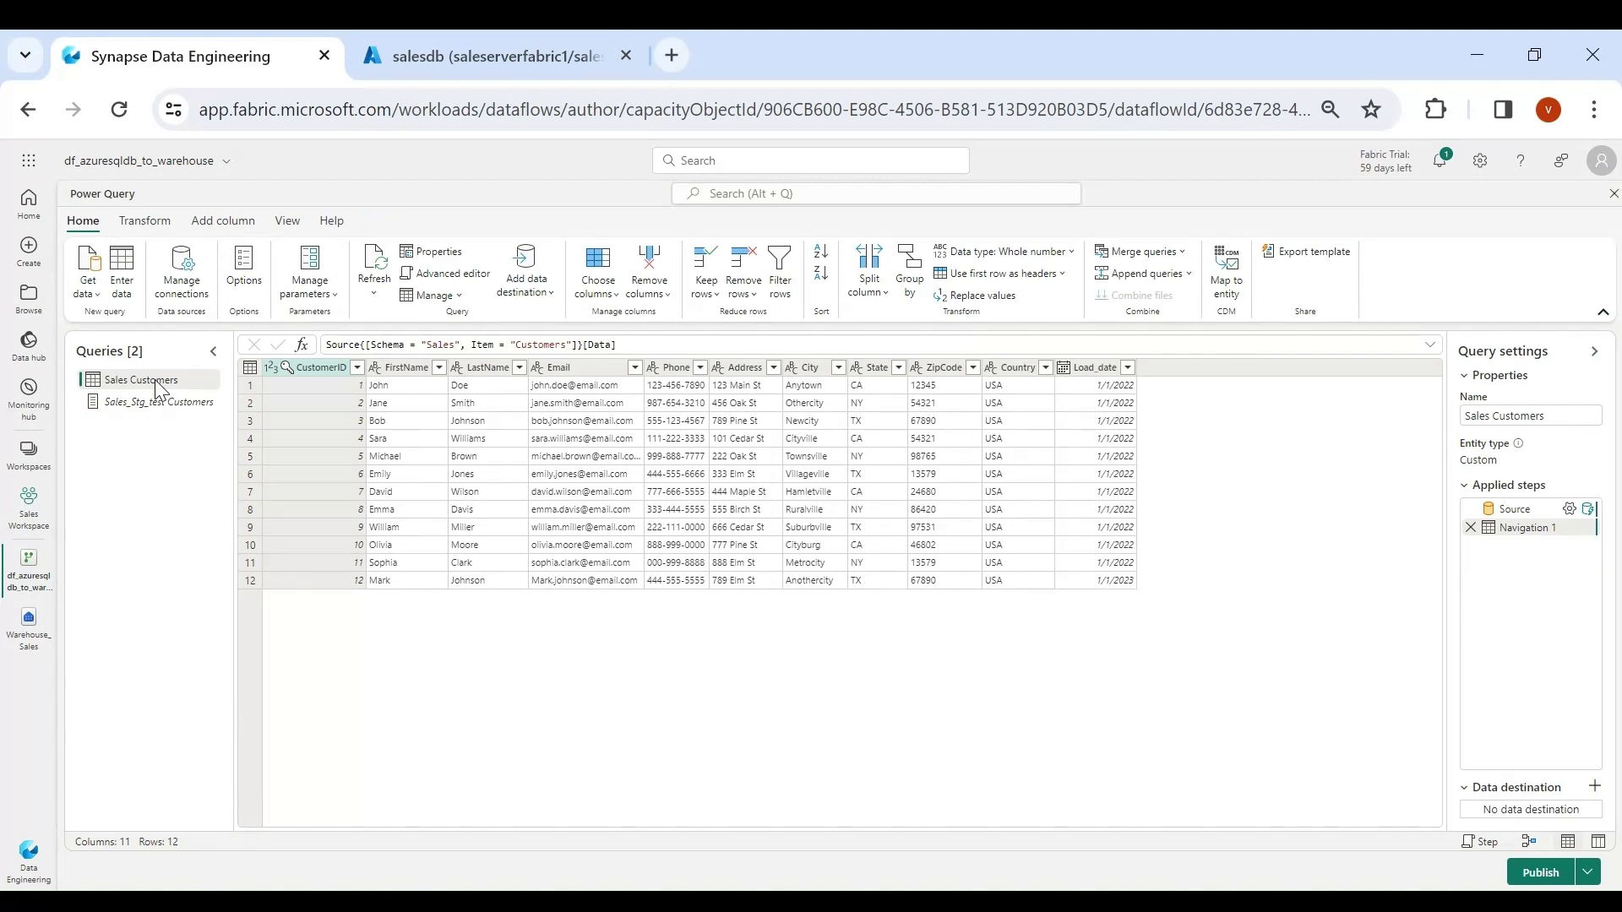
pyautogui.click(1097, 368)
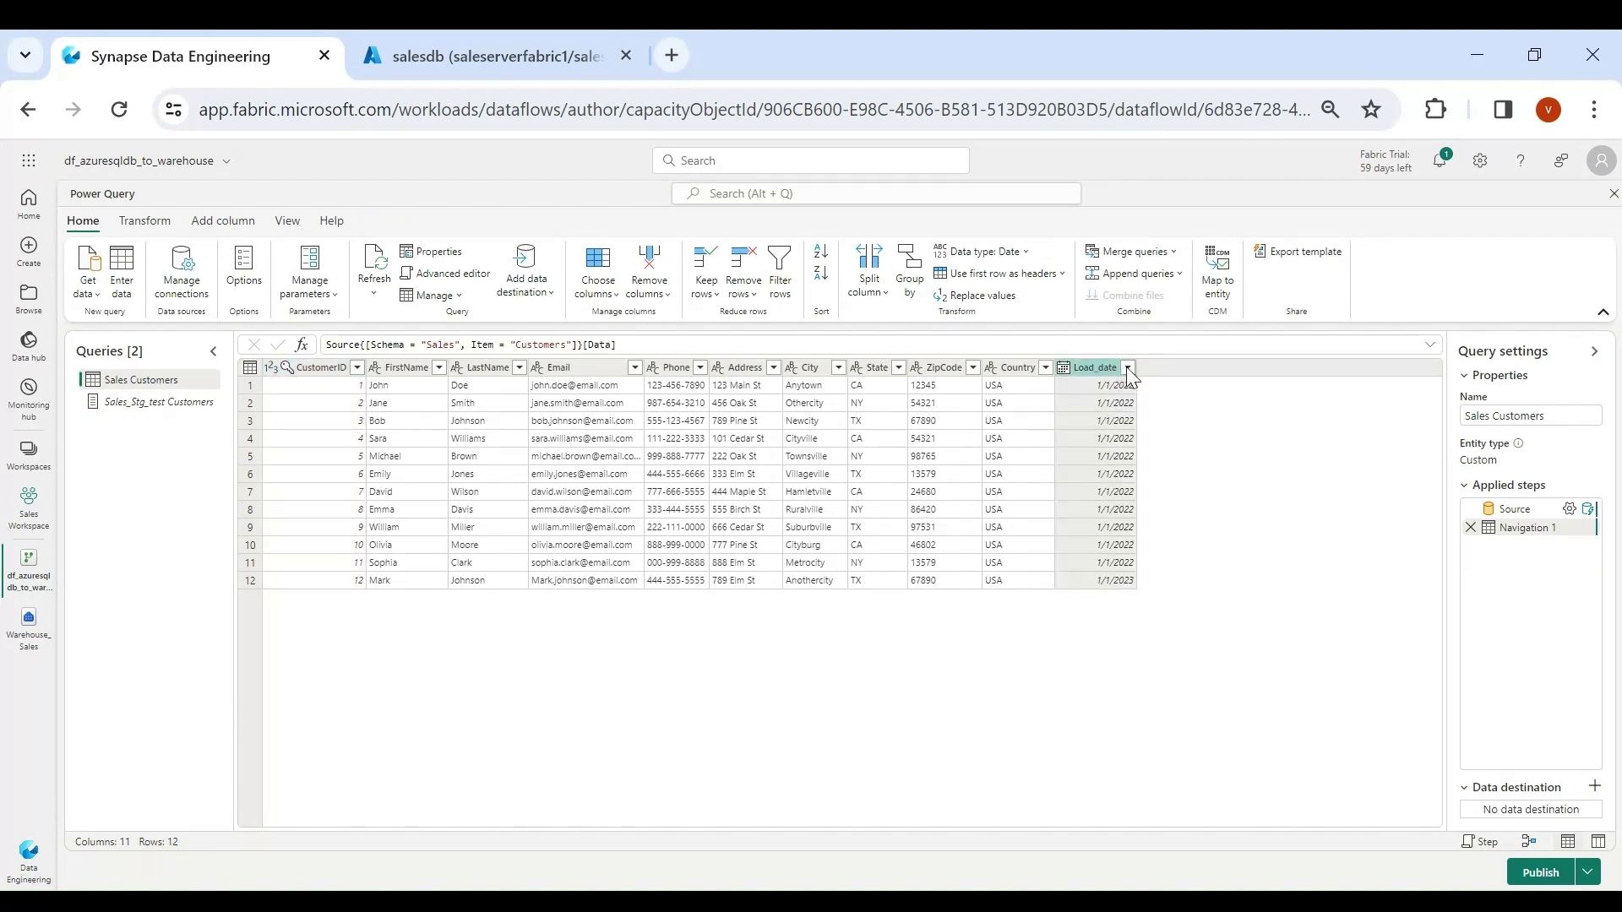
pyautogui.click(1127, 368)
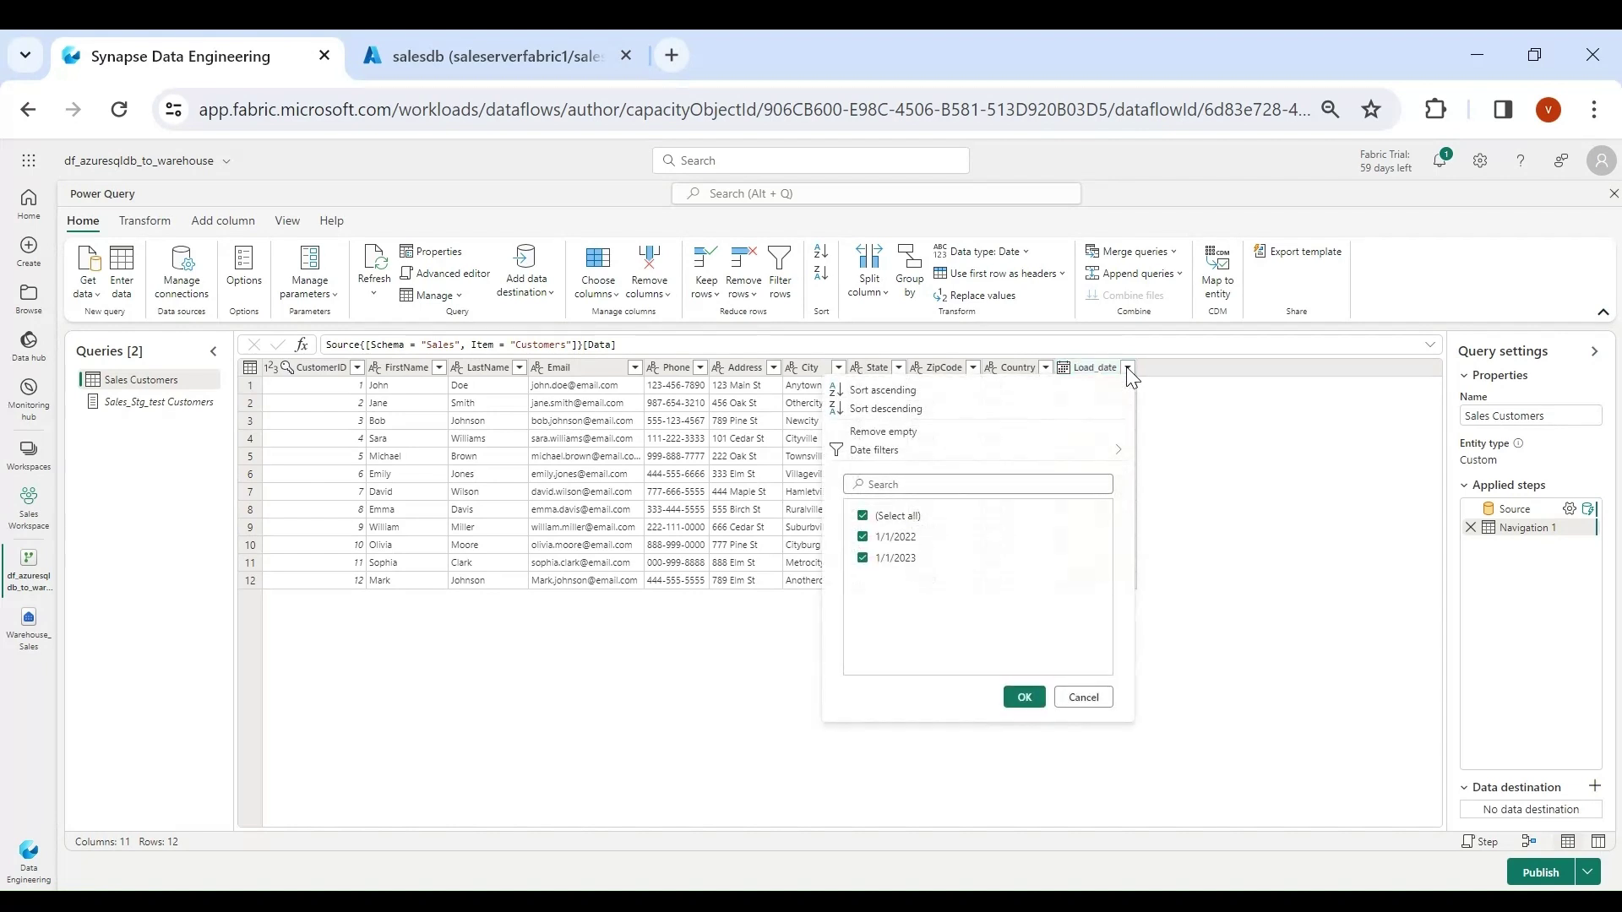
pyautogui.moveTo(1100, 457)
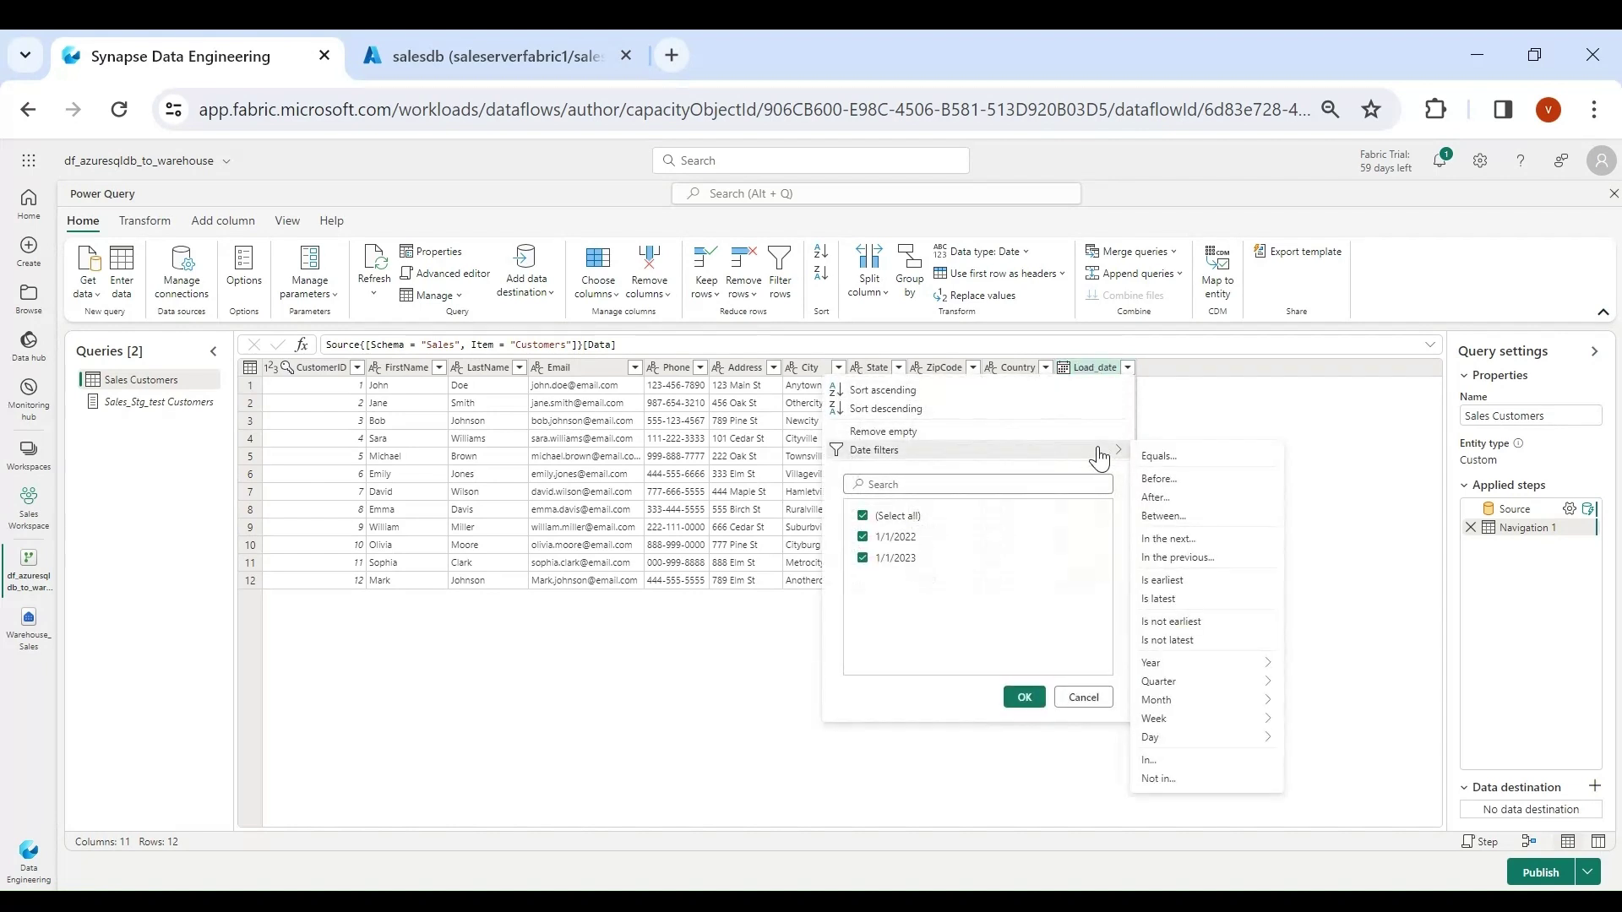
pyautogui.click(1163, 457)
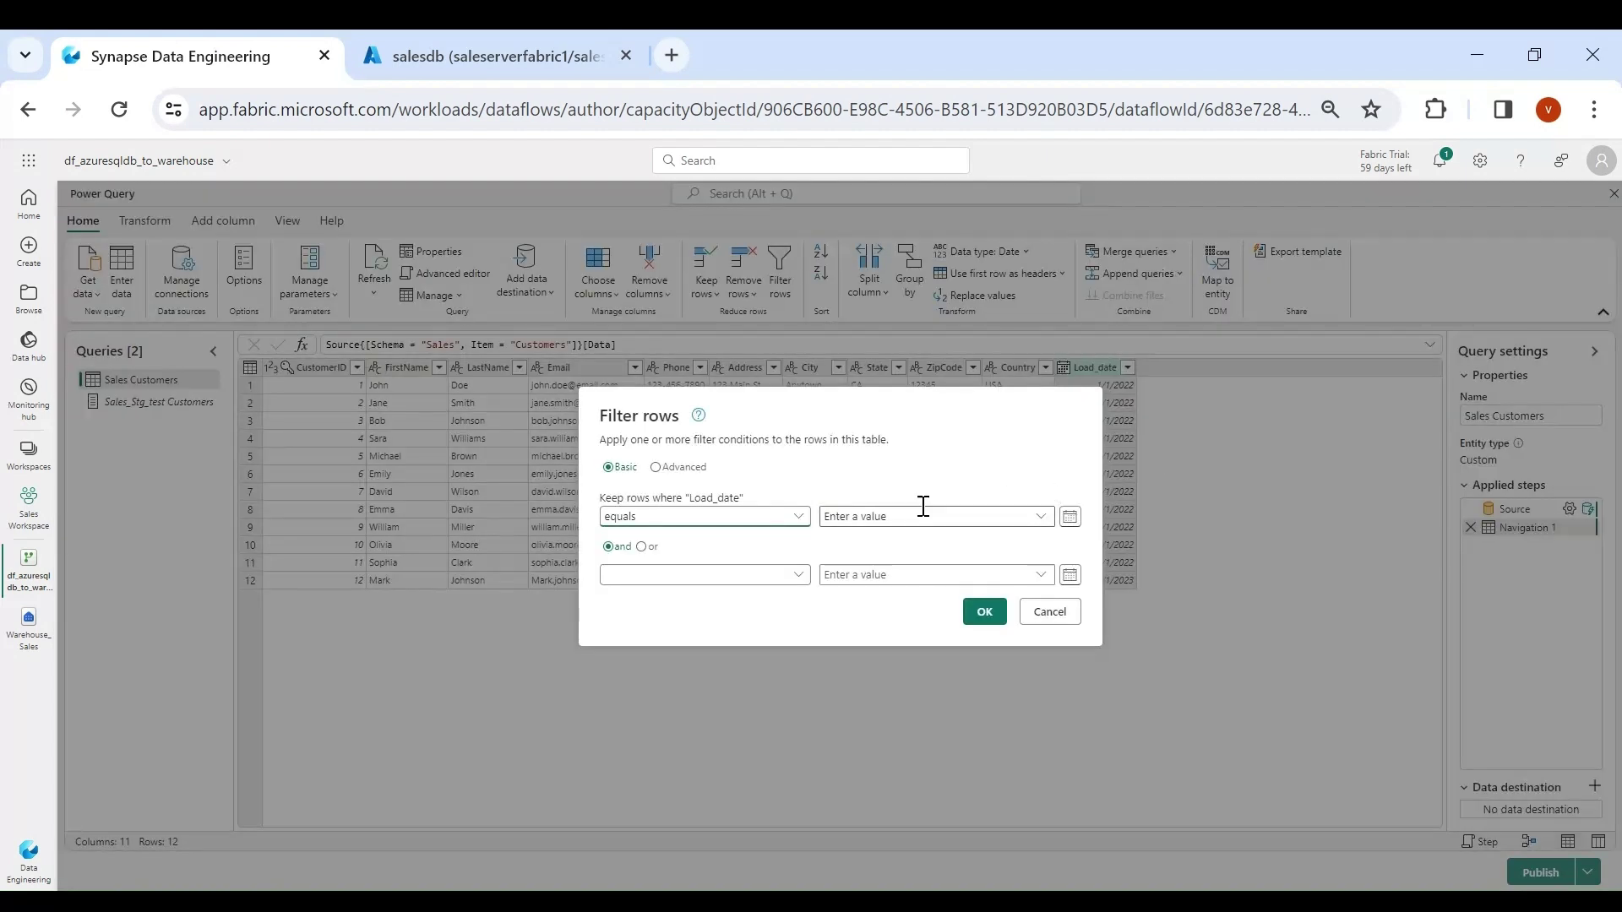
pyautogui.click(977, 607)
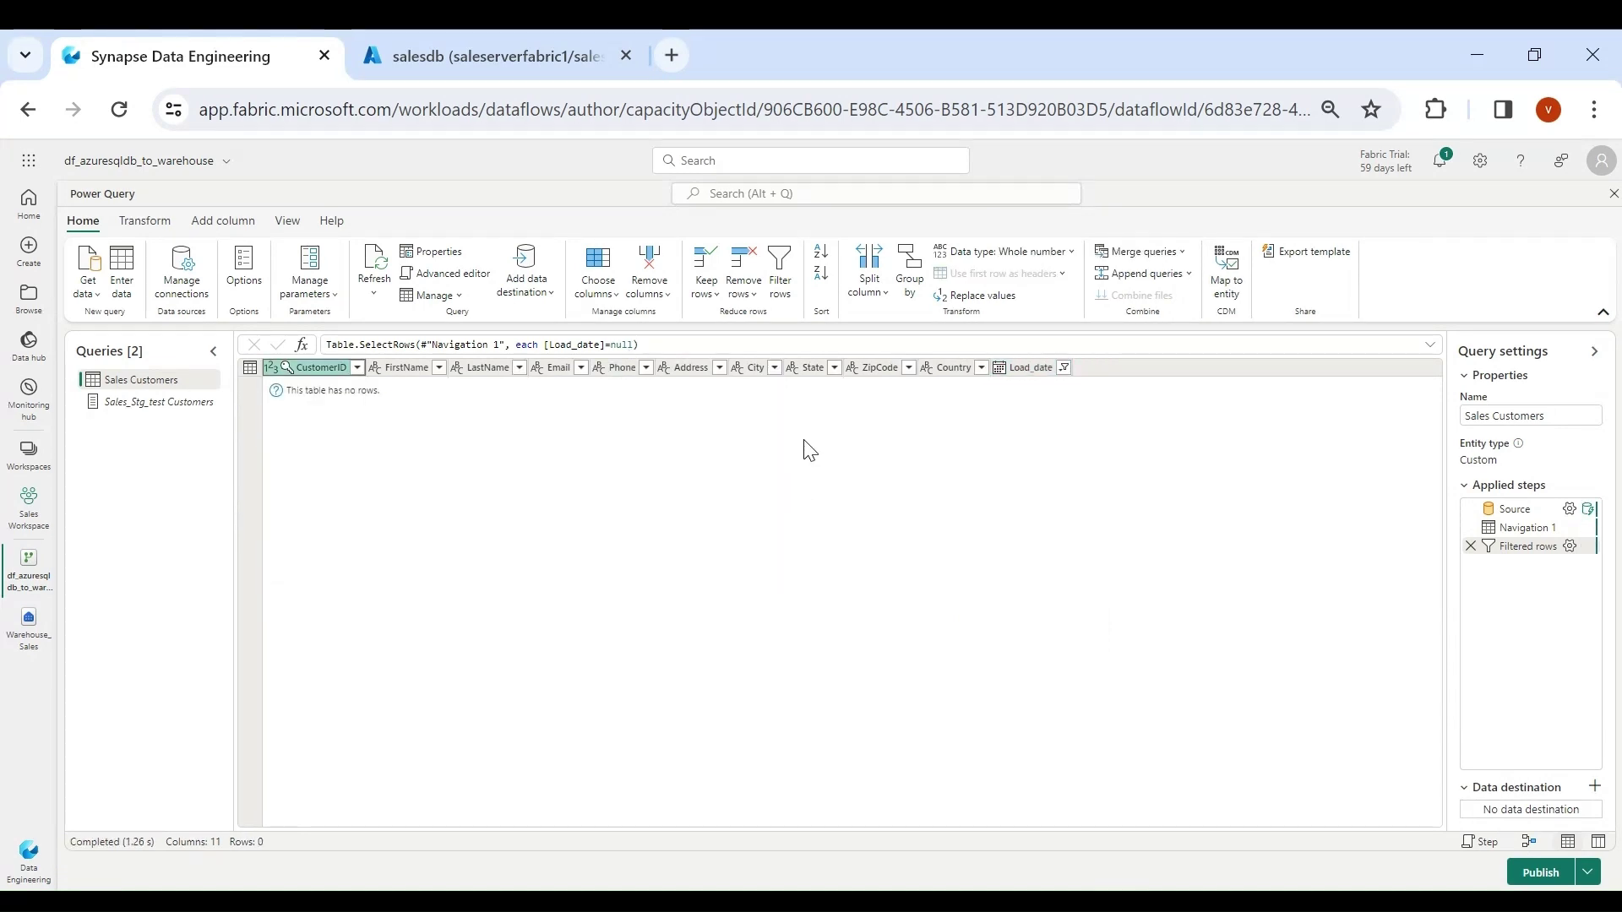
pyautogui.click(637, 345)
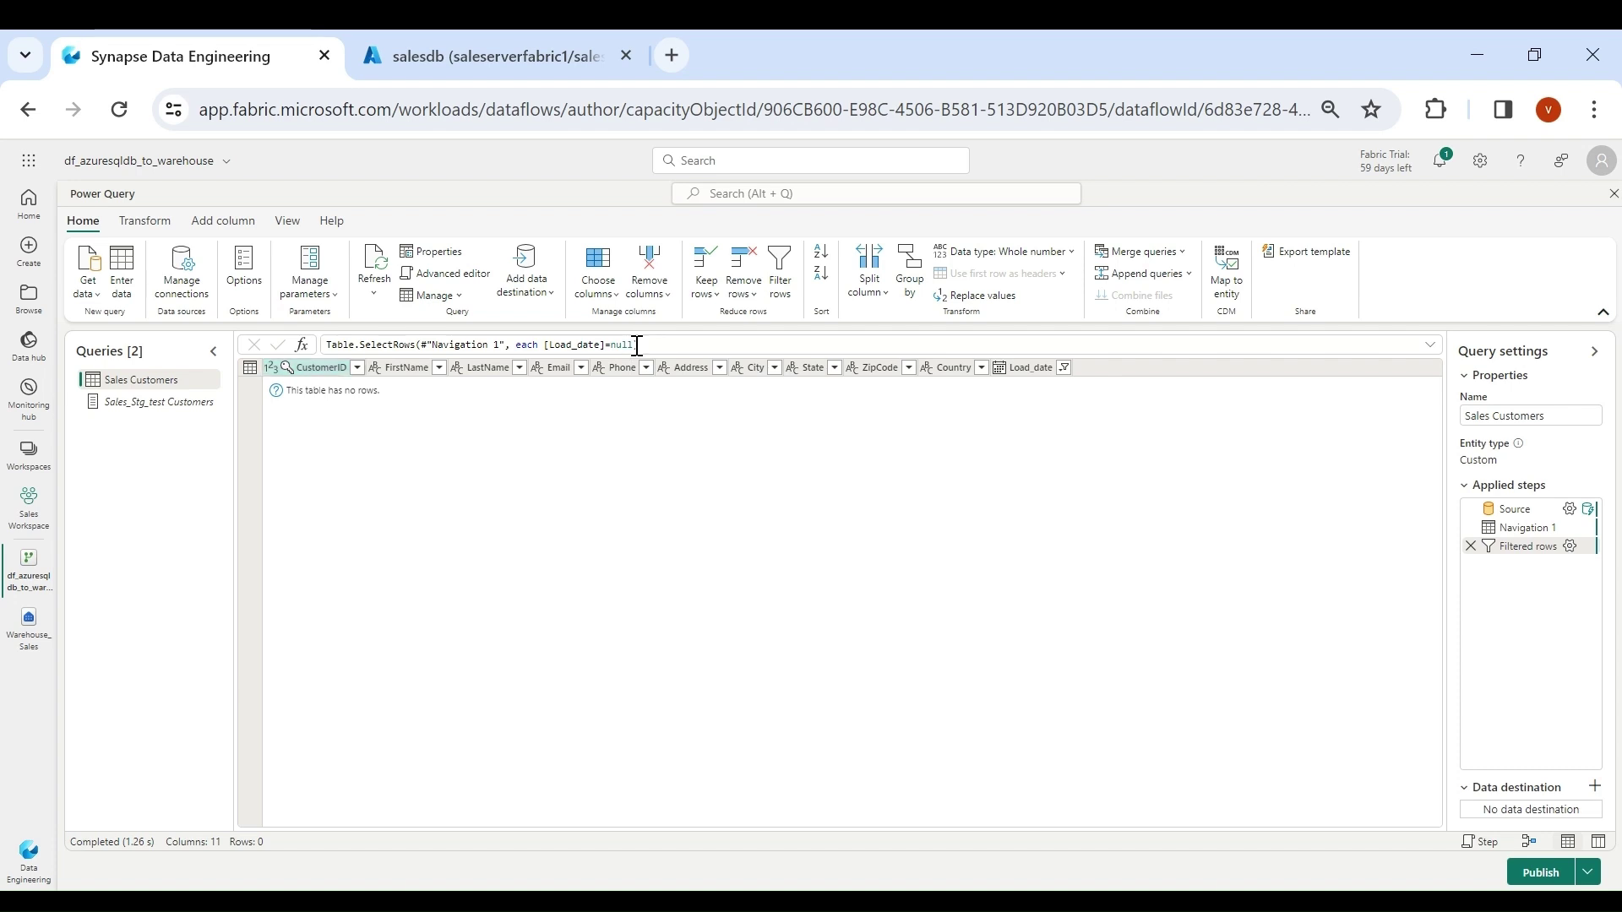
# Step: Replace =null in the Load_date filter with > List.Max(#"Sales_Stg_test Customers"
pyautogui.press('BackSpace')
pyautogui.press('BackSpace')
pyautogui.press('BackSpace')
pyautogui.press('BackSpace')
pyautogui.press('BackSpace')
pyautogui.write('>')
pyautogui.write('List.Max(')
pyautogui.write('Sales_Stg_test ')
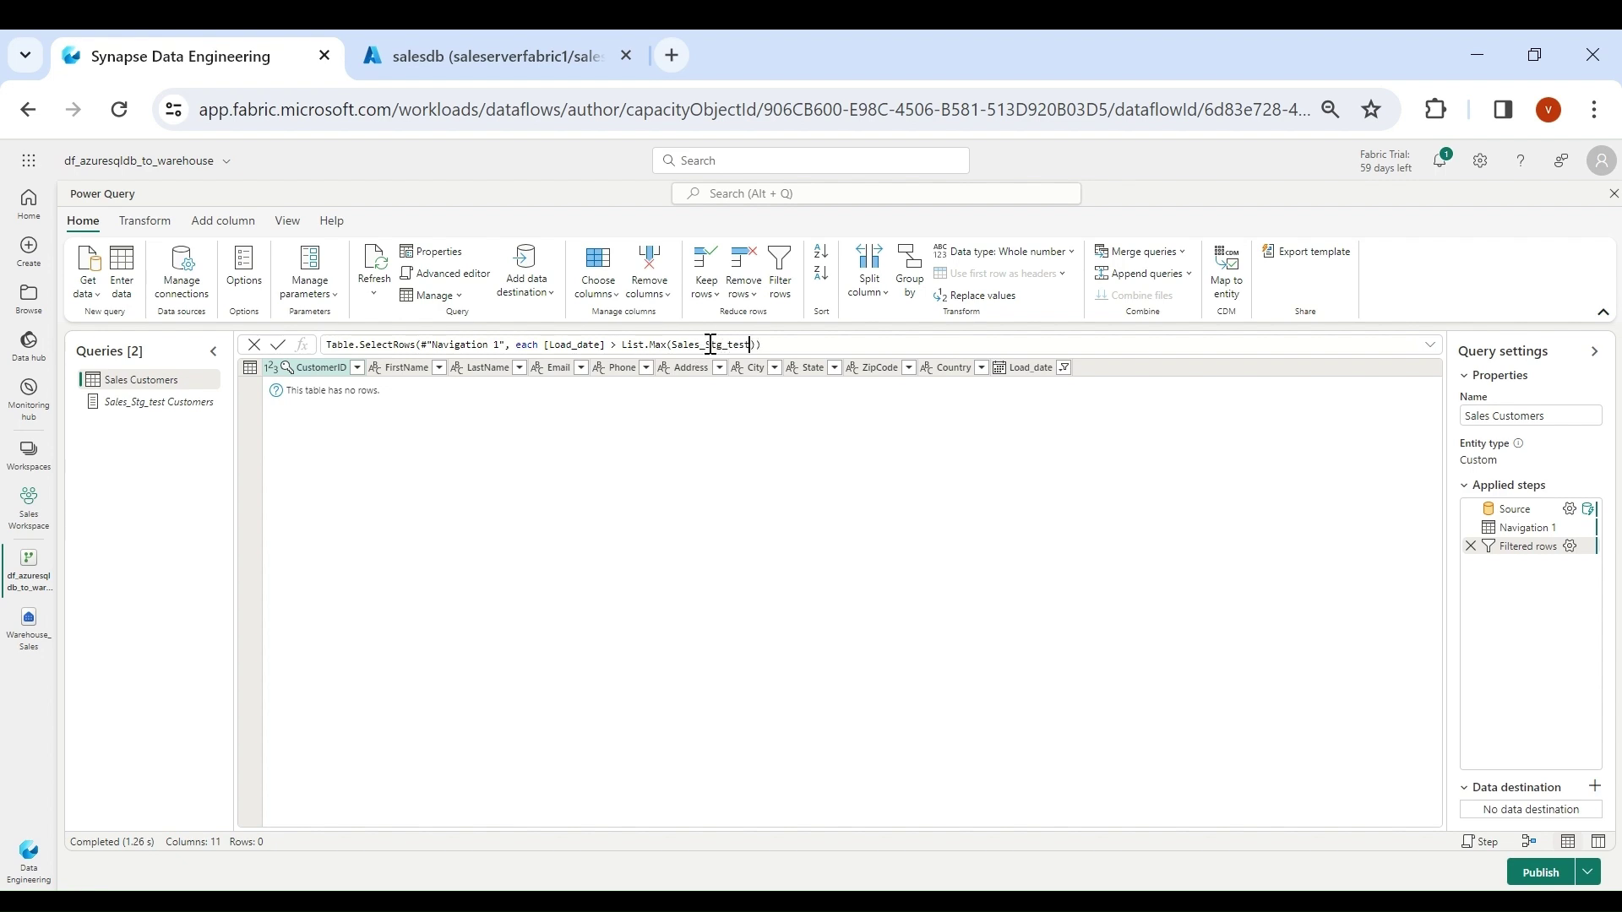
pyautogui.write('Customers')
pyautogui.hotkey('ctrl', 'Left')
pyautogui.hotkey('ctrl', 'Left')
pyautogui.write('"')
pyautogui.press('Left')
pyautogui.write('#')
pyautogui.press('Right')
pyautogui.press('Right')
pyautogui.press('Right')
pyautogui.press('Right')
pyautogui.press('Right')
pyautogui.press('Right')
pyautogui.press('Right')
pyautogui.press('Right')
pyautogui.press('Right')
pyautogui.moveTo(672, 345); pyautogui.dragTo(827, 346)
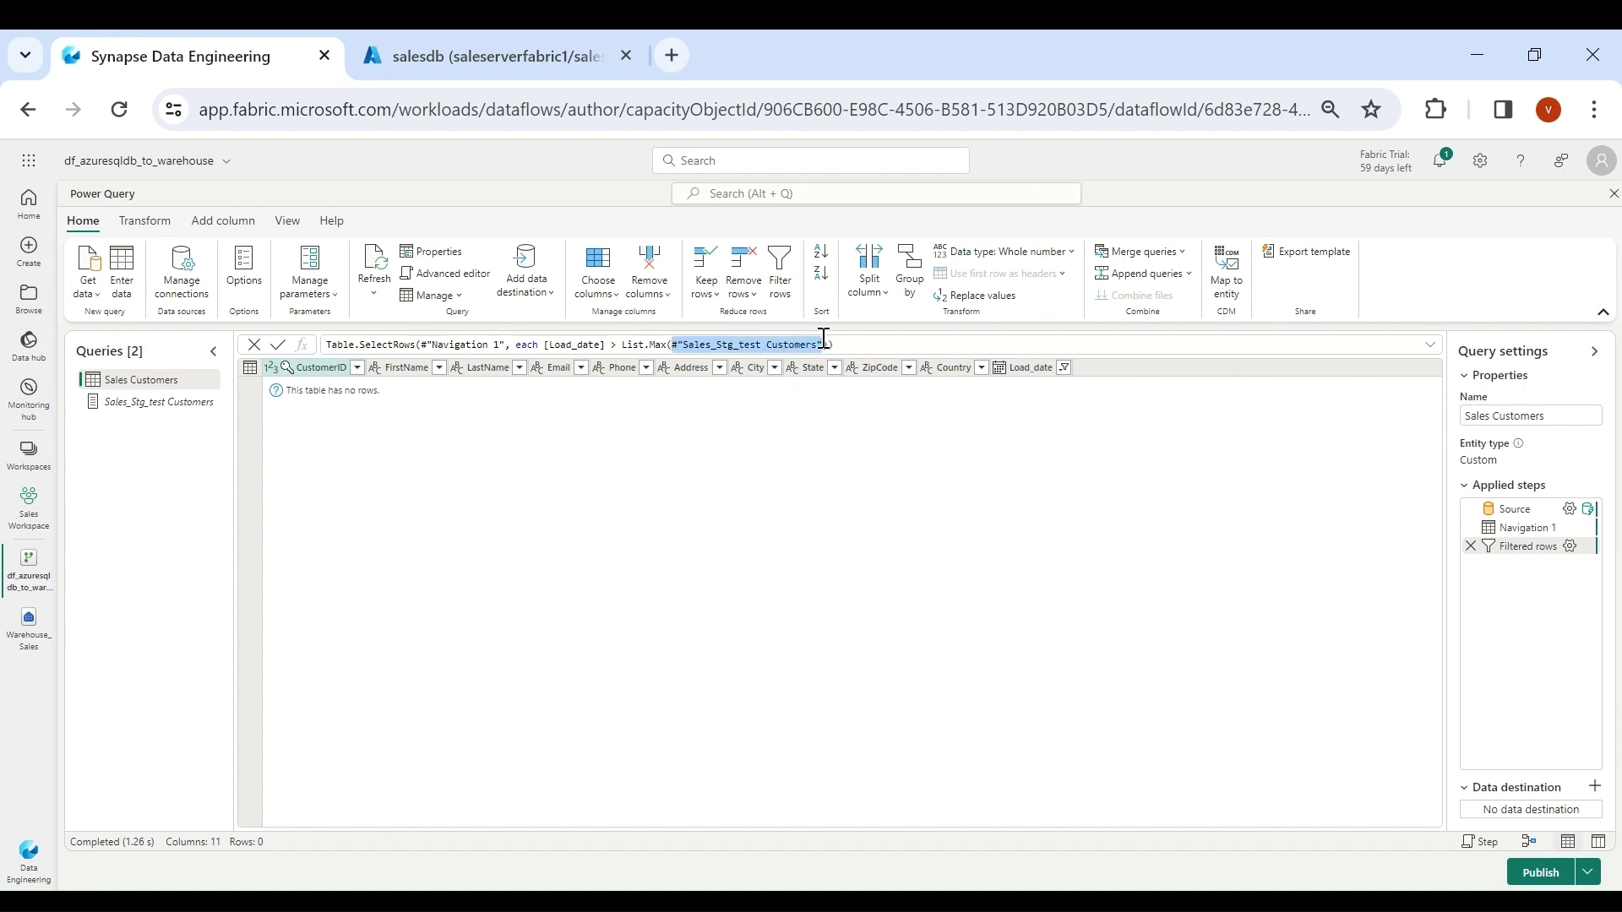
pyautogui.click(824, 342)
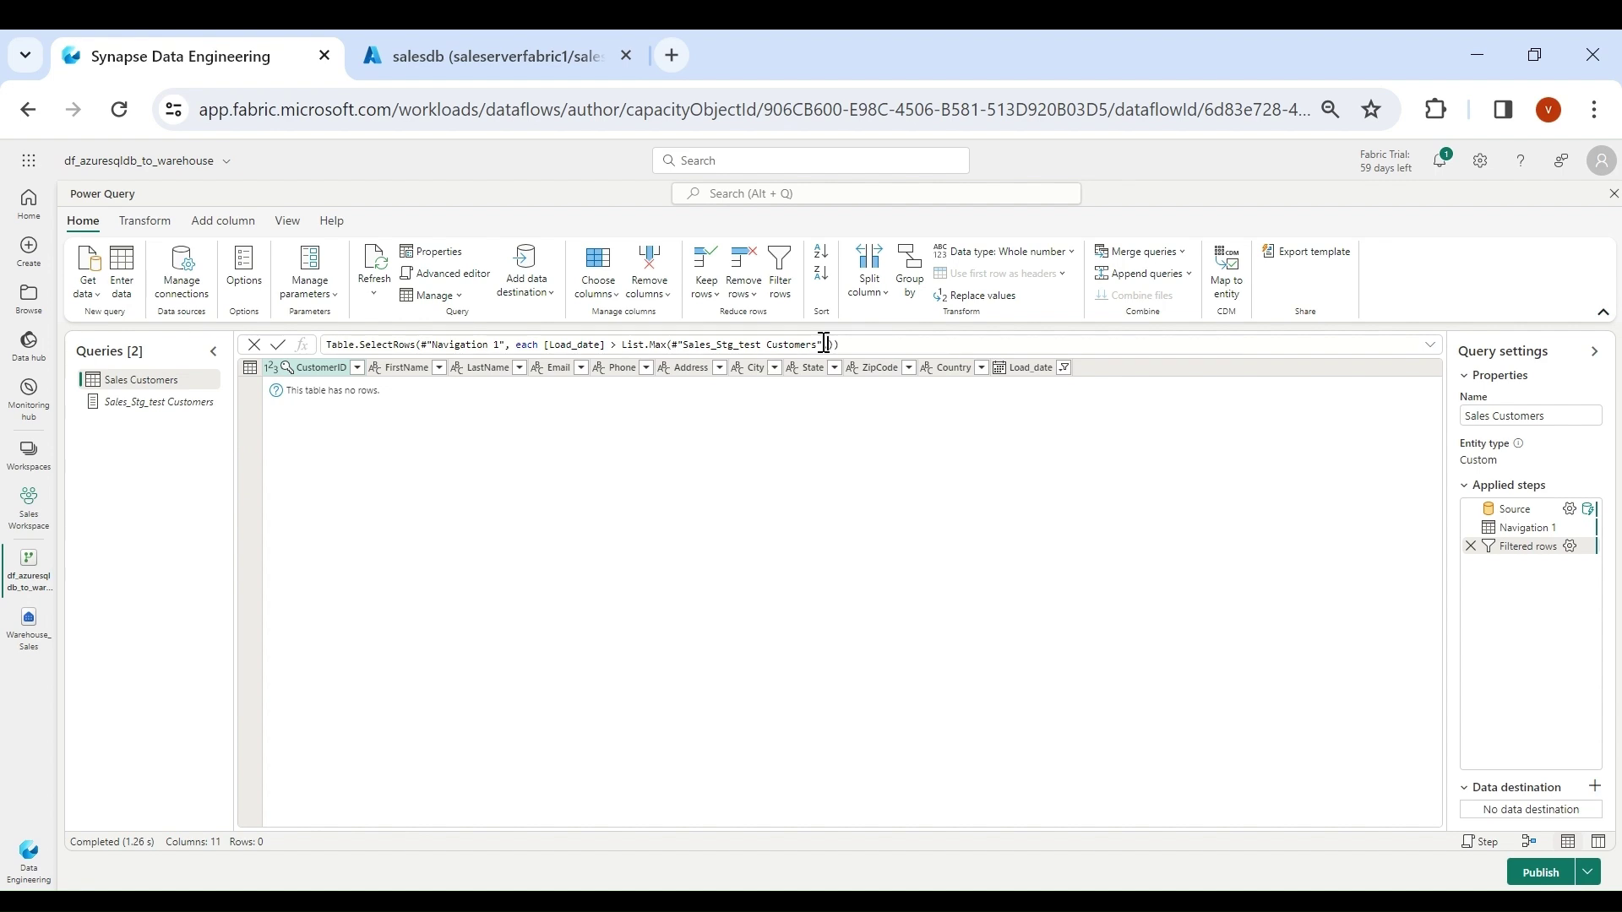
# Step: Add the Date.From("1900-01-01") default to List.Max and commit the filter formula
pyautogui.write('[')
pyautogui.write('1900')
pyautogui.write('date')
pyautogui.press('BackSpace')
pyautogui.press('BackSpace')
pyautogui.press('BackSpace')
pyautogui.press('BackSpace')
pyautogui.write('da')
pyautogui.press('BackSpace')
pyautogui.press('BackSpace')
pyautogui.write('Date.From(')
pyautogui.press('Right')
pyautogui.press('Right')
pyautogui.press('Right')
pyautogui.press('Right')
pyautogui.press('Right')
pyautogui.press('Right')
pyautogui.press('Right')
pyautogui.press('Right')
pyautogui.press('Right')
pyautogui.press('Right')
pyautogui.press('Return')
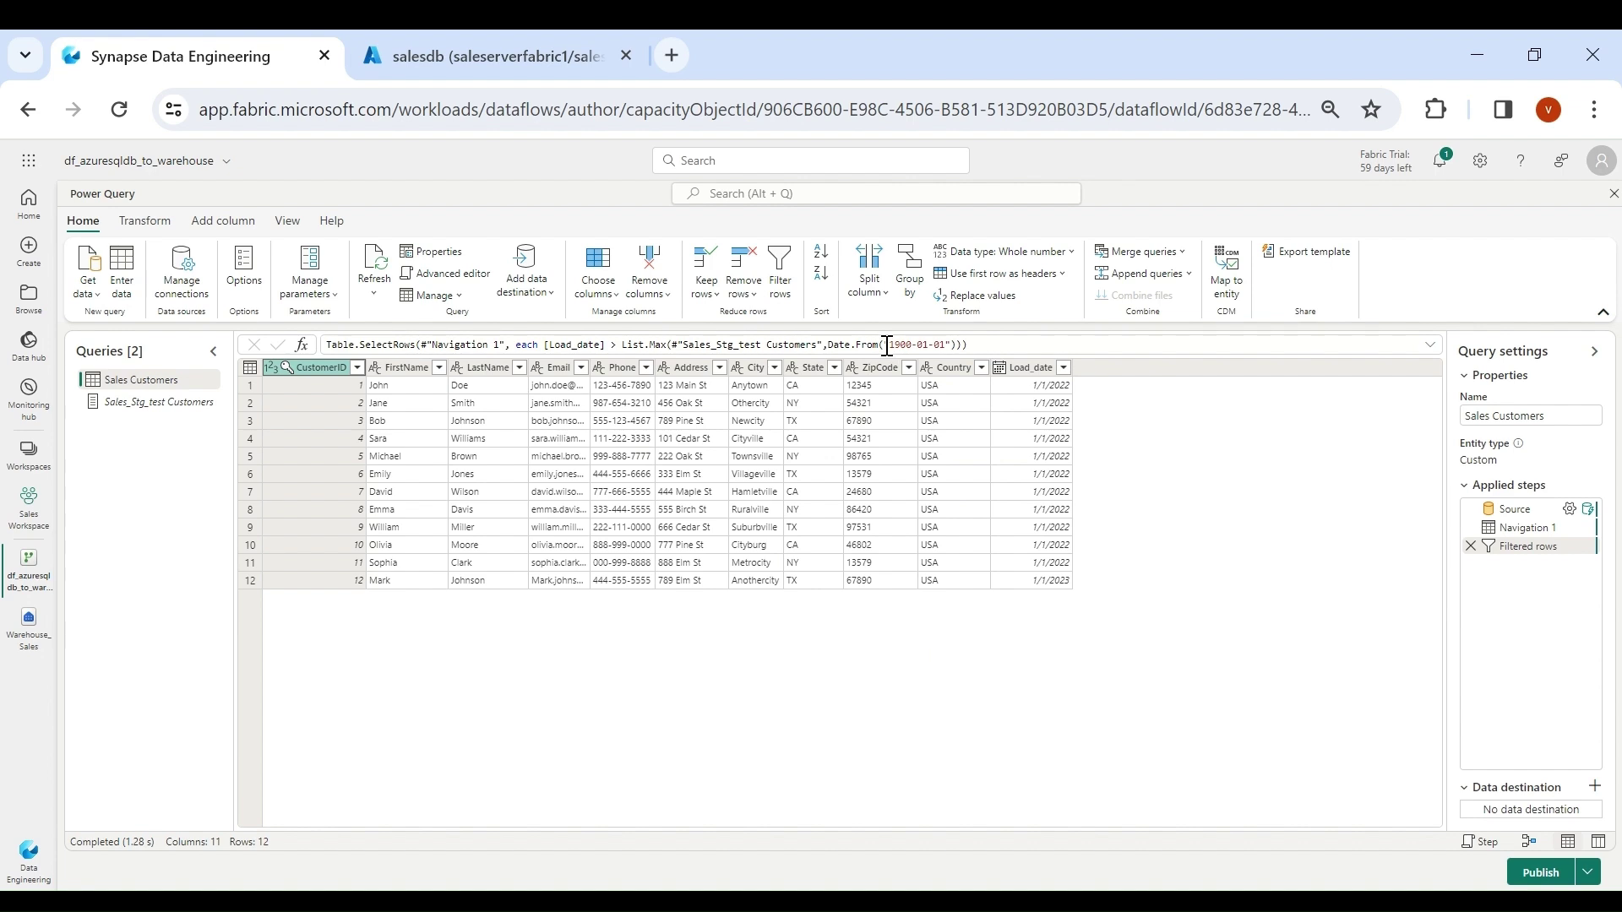
pyautogui.moveTo(884, 345); pyautogui.dragTo(954, 345)
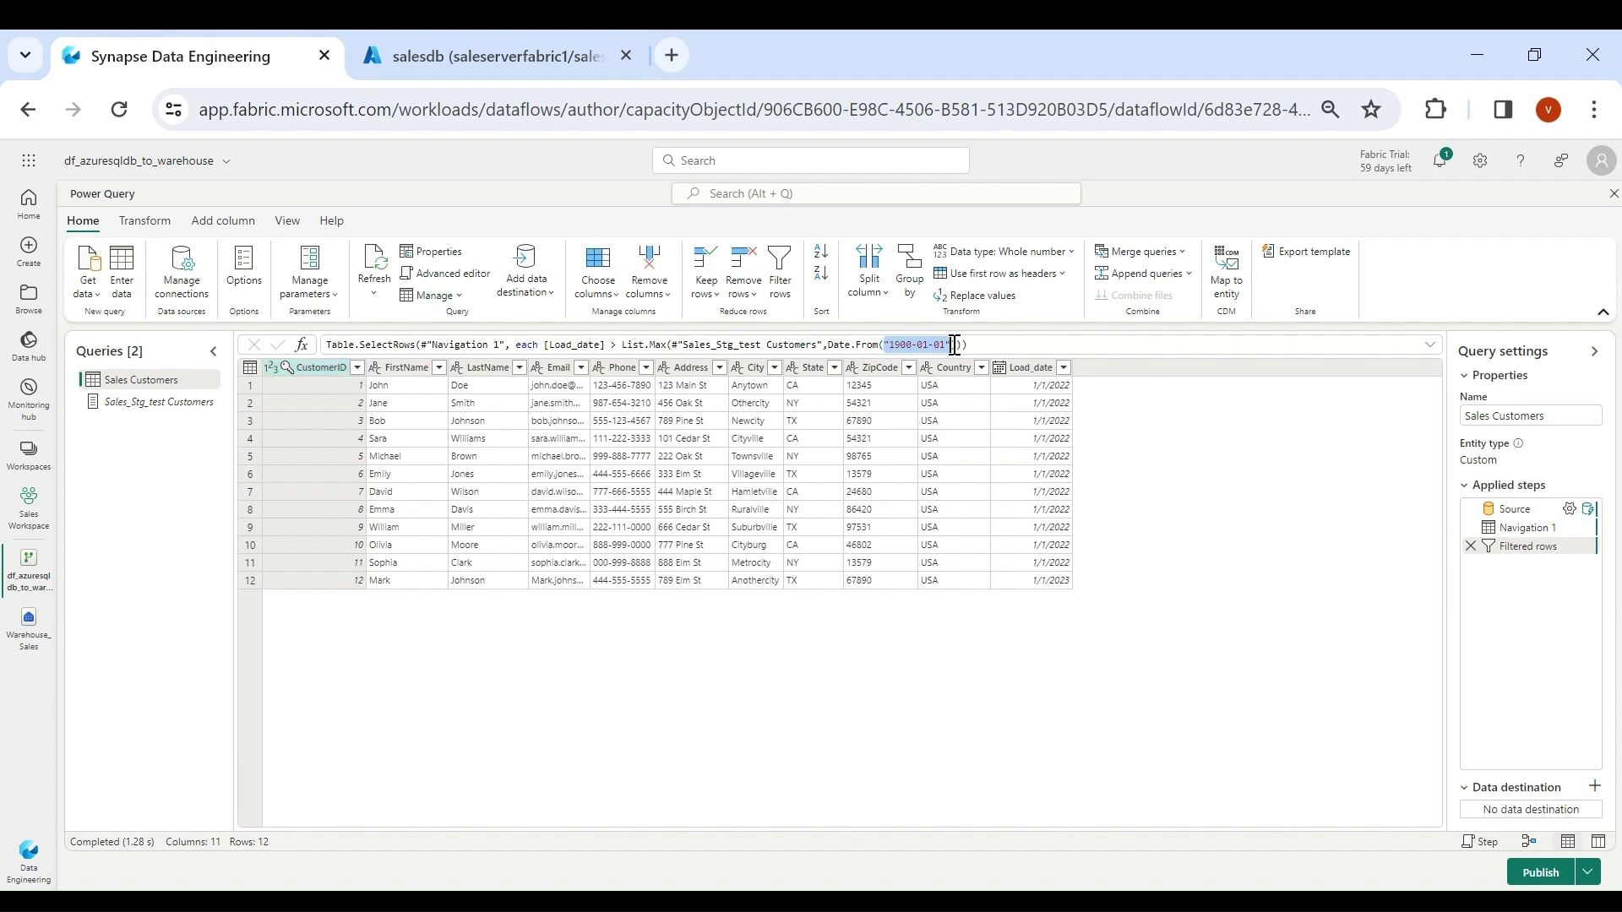
pyautogui.click(1167, 656)
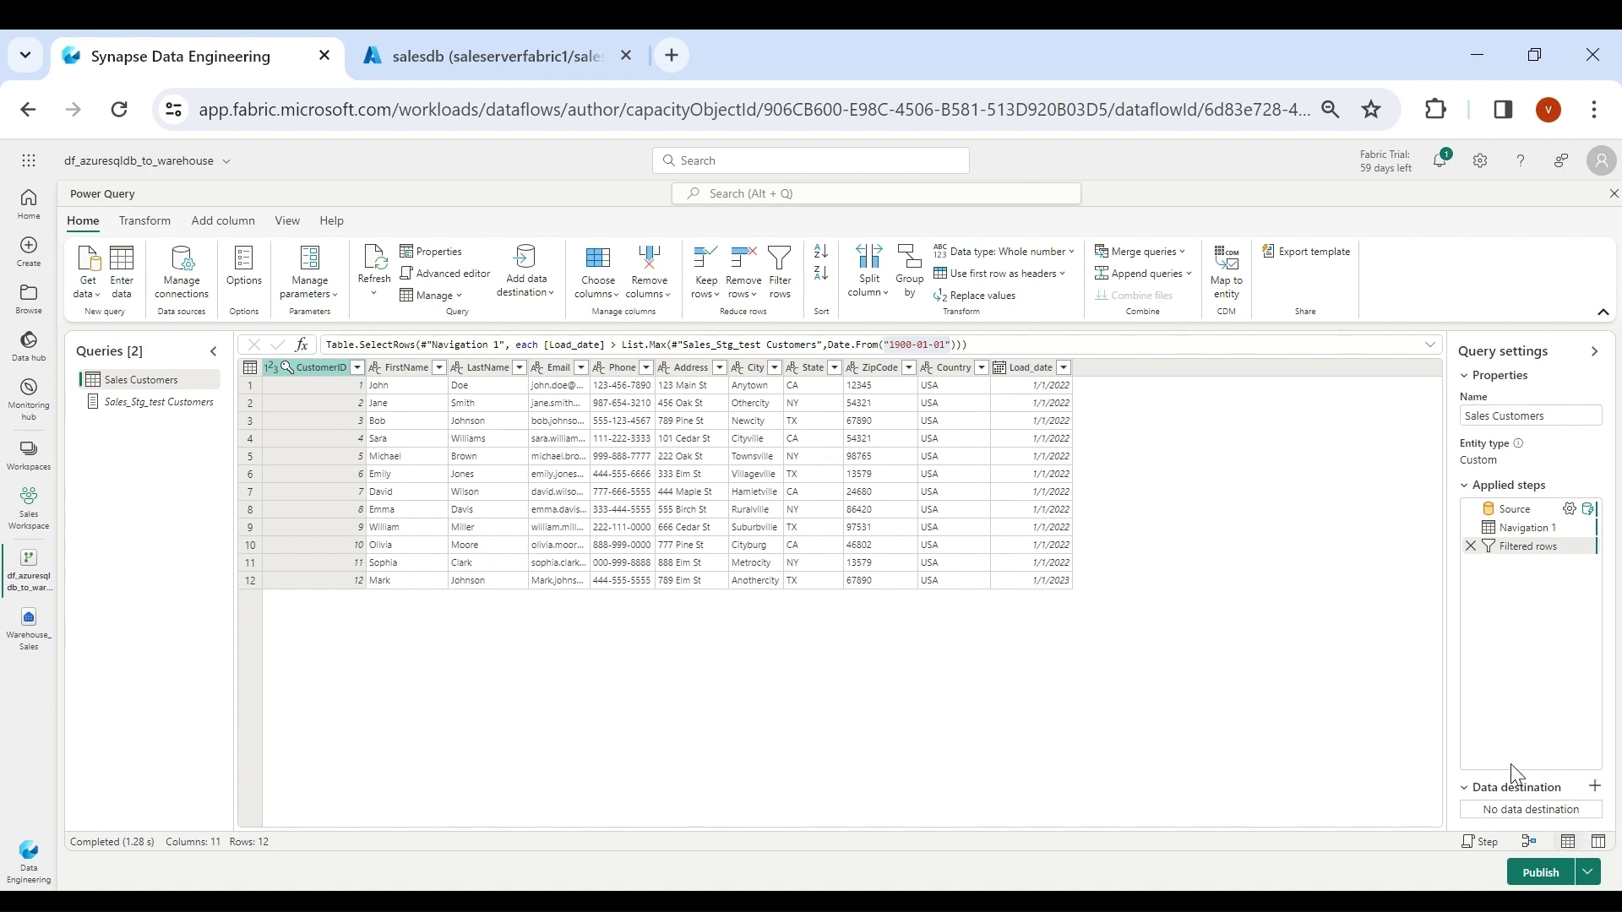
# Step: Set the query's destination to the existing Warehouse_Sales table Sales_Stg_test.Customers
pyautogui.click(1594, 789)
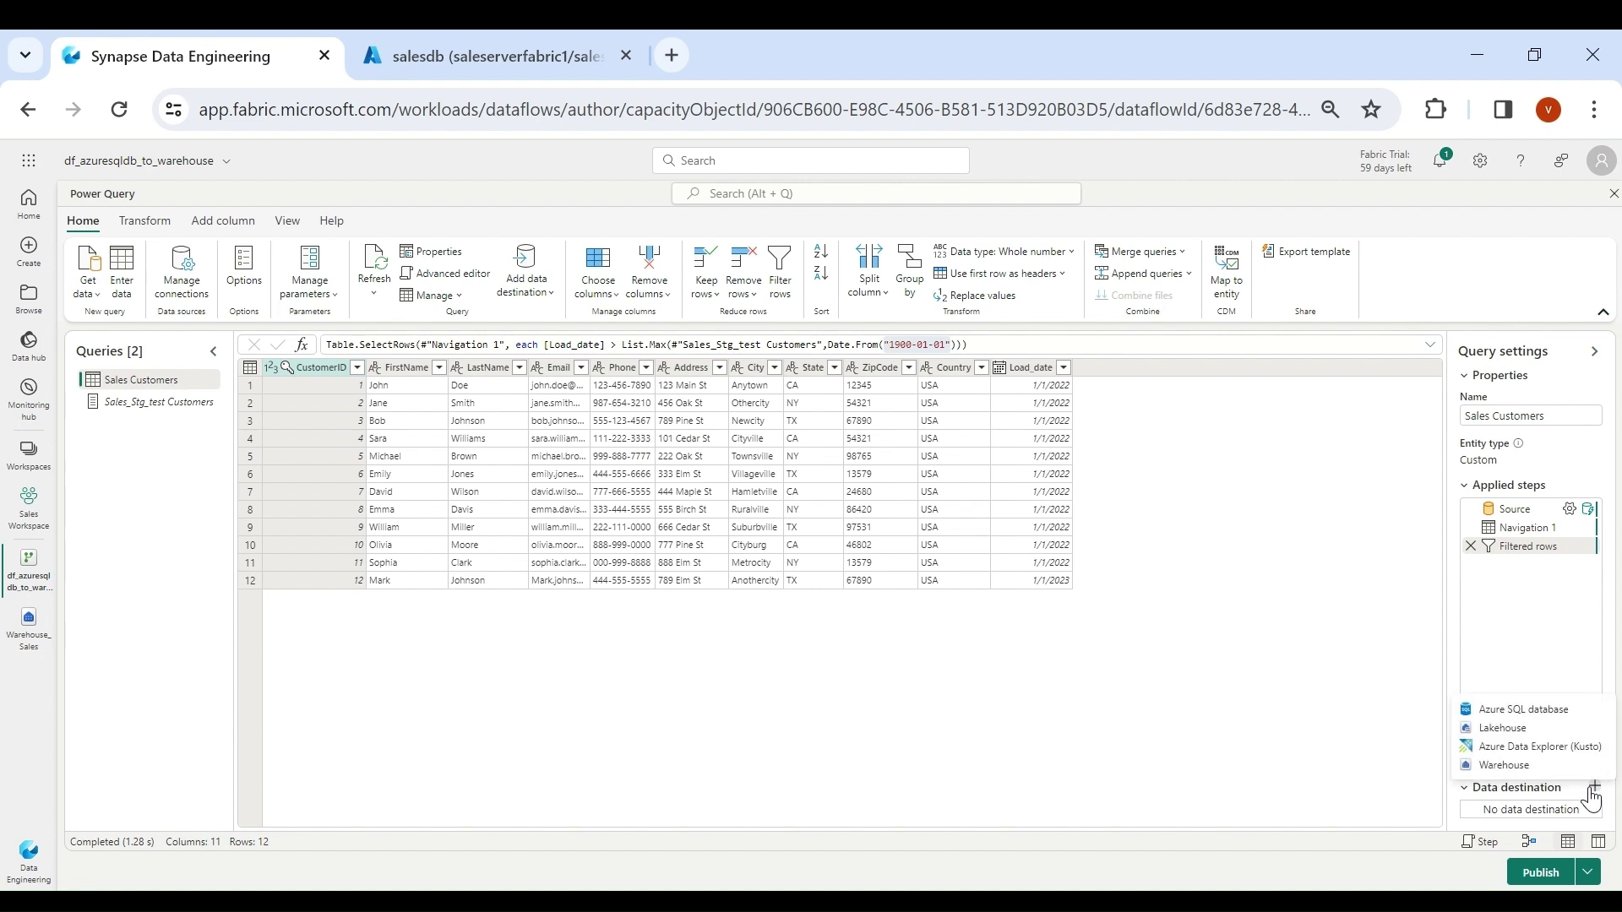
pyautogui.click(1524, 769)
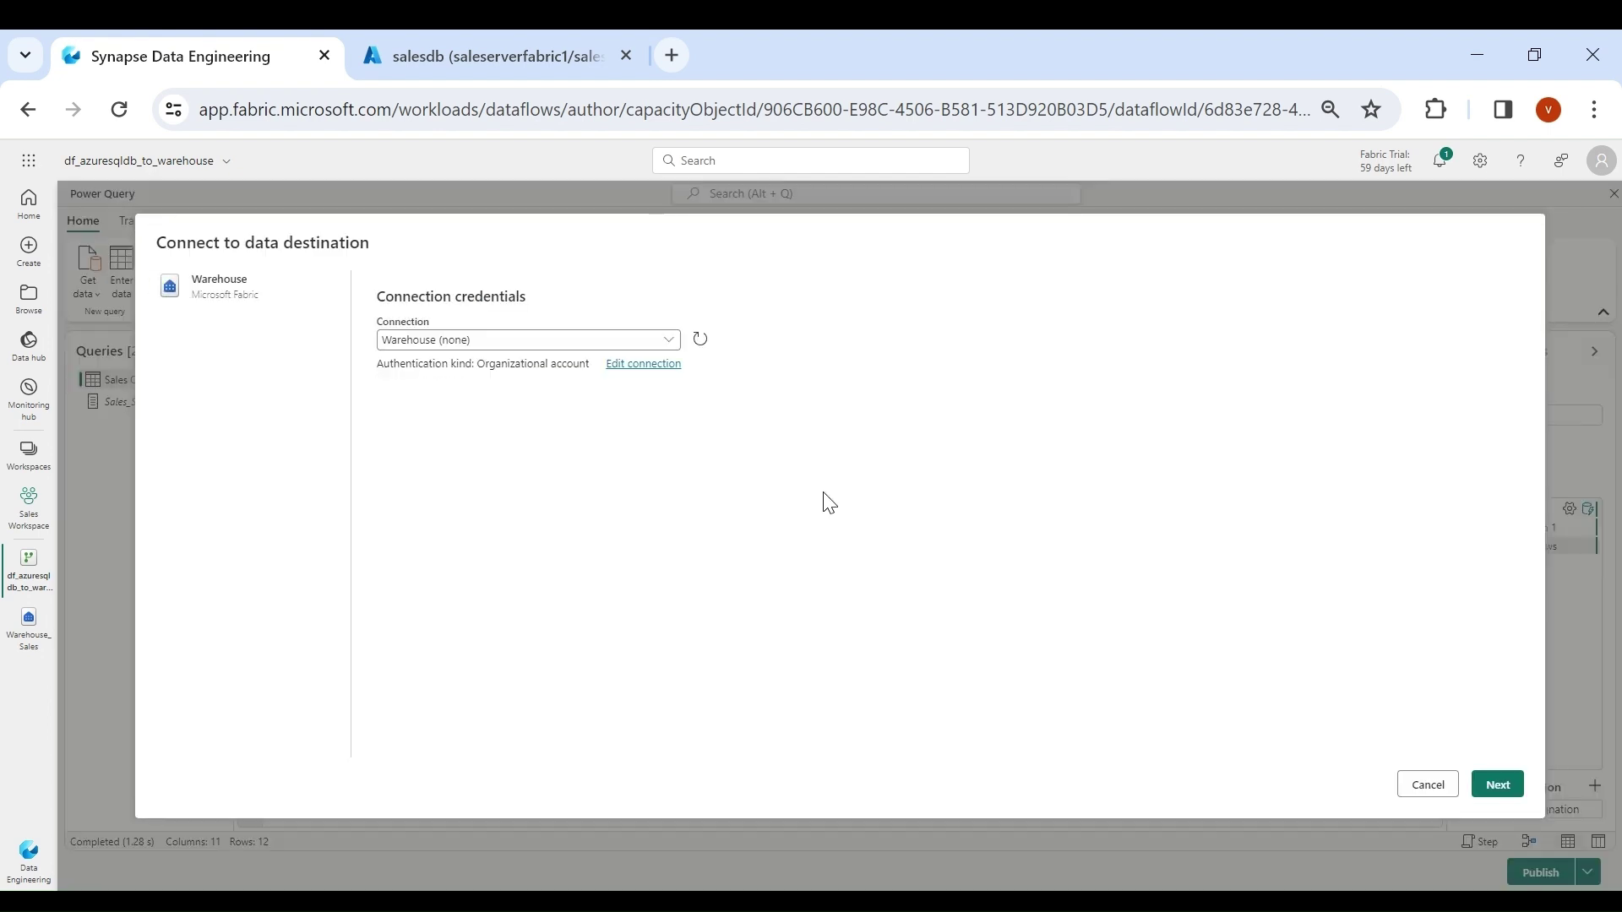
pyautogui.click(1496, 784)
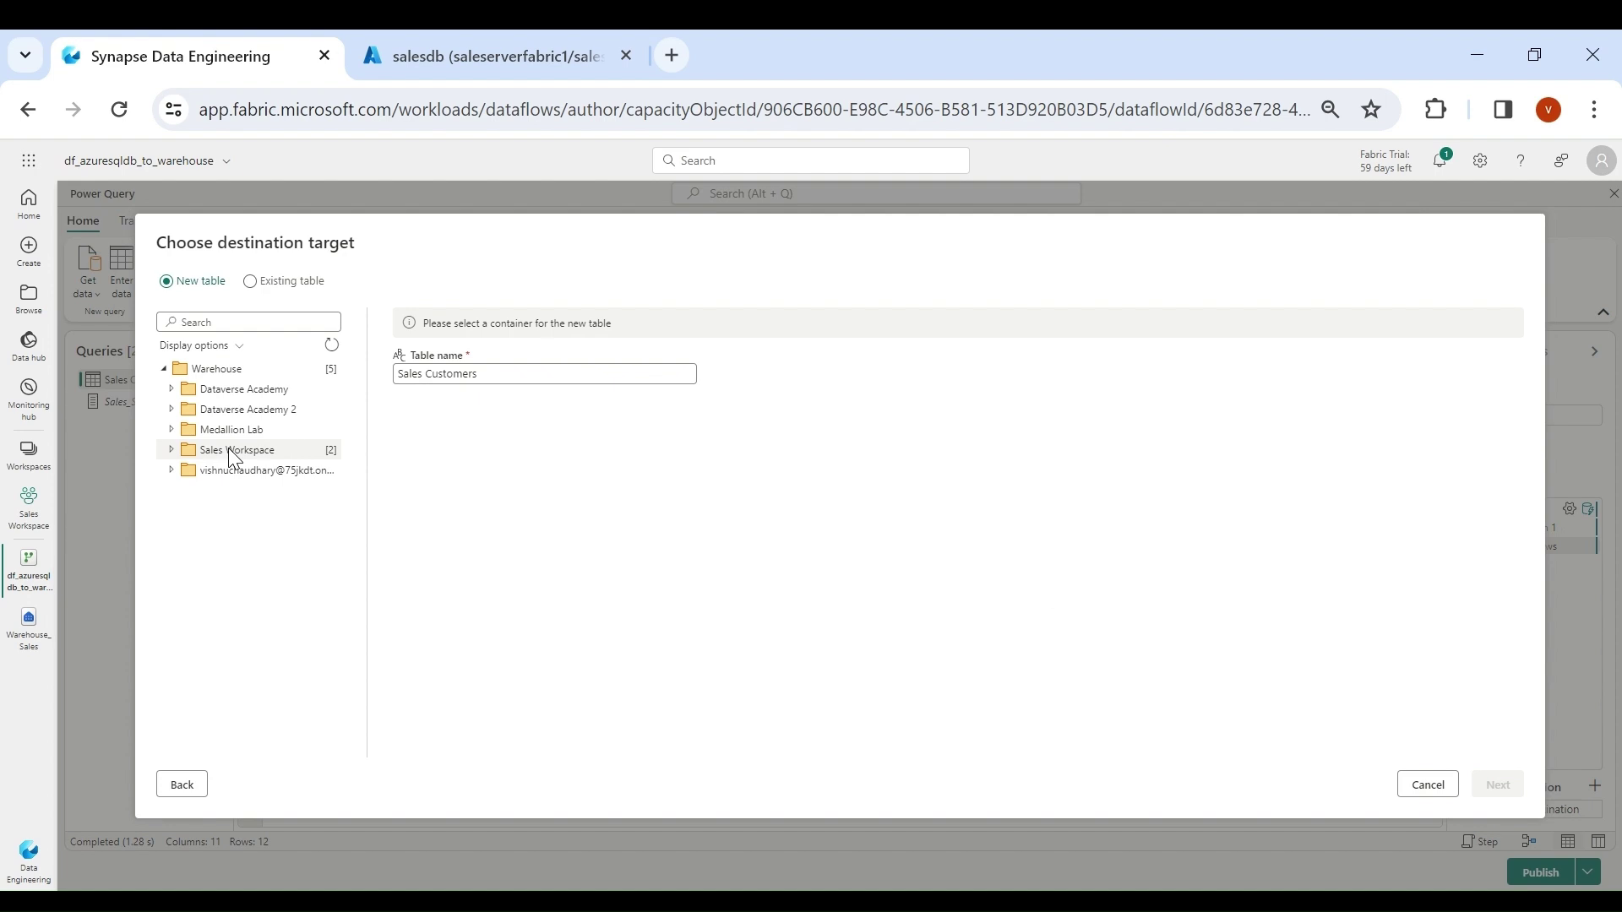
pyautogui.click(171, 449)
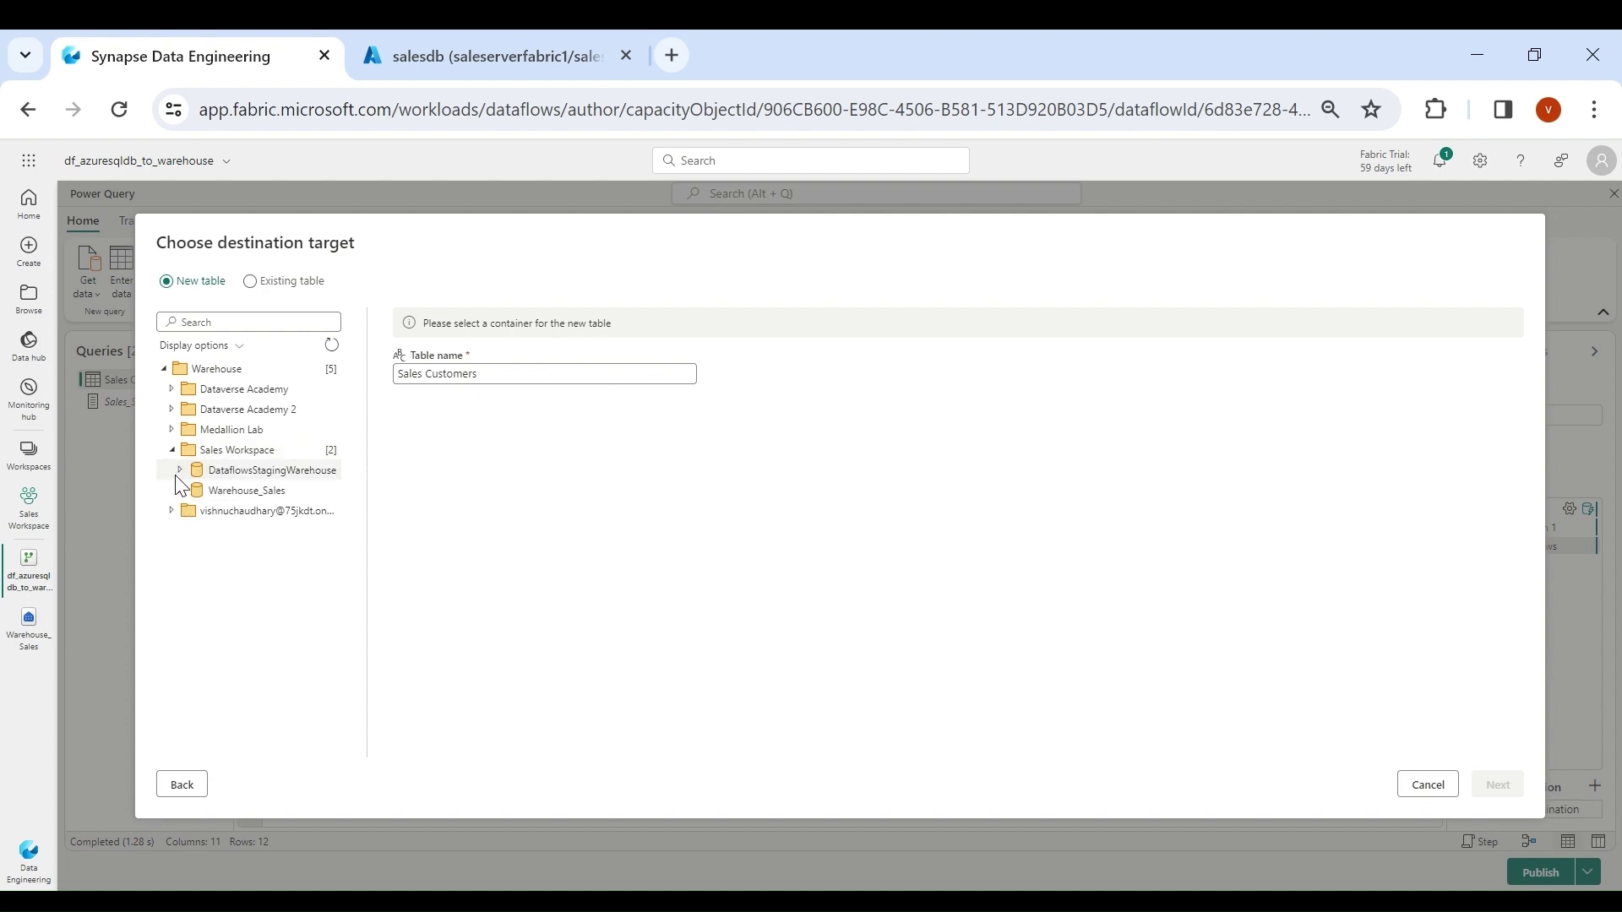
pyautogui.click(179, 489)
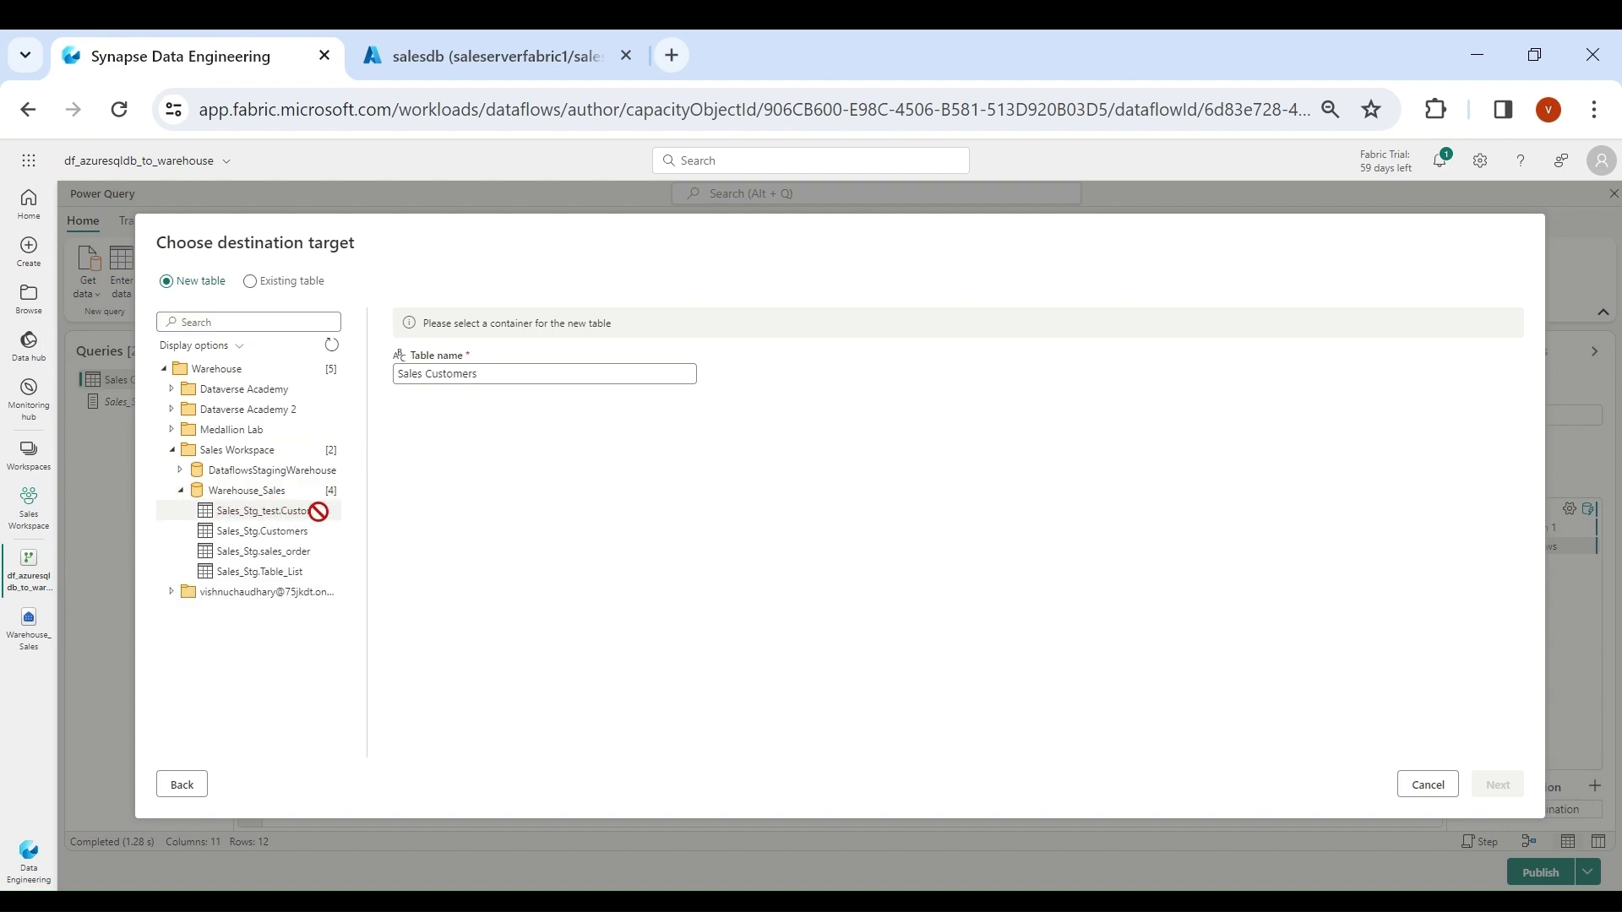
pyautogui.click(251, 282)
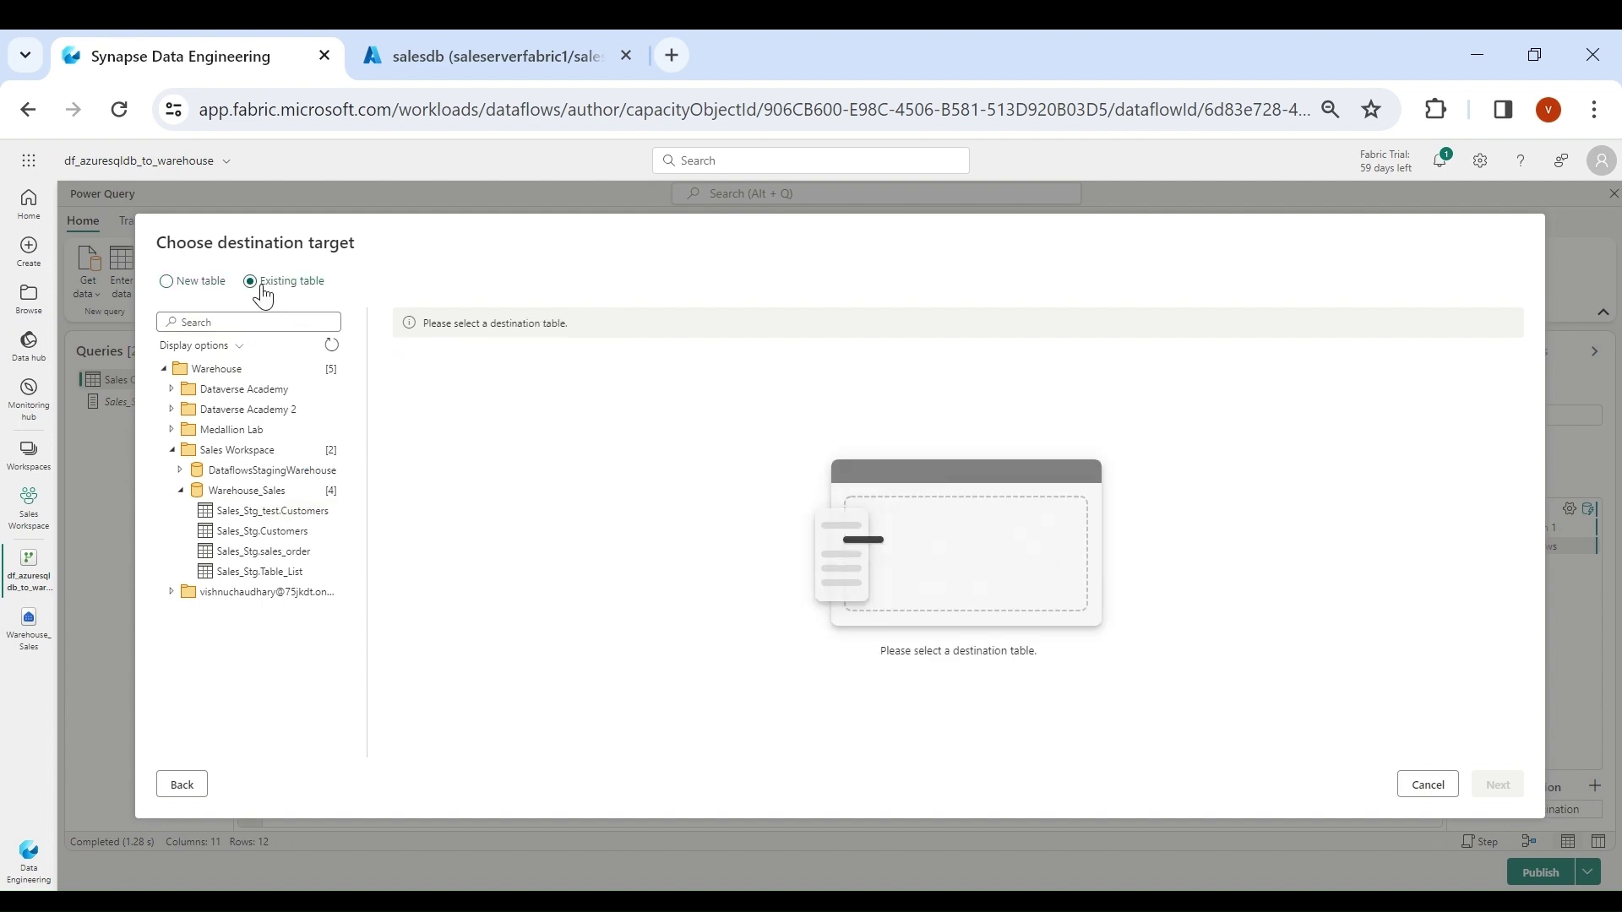
pyautogui.click(275, 510)
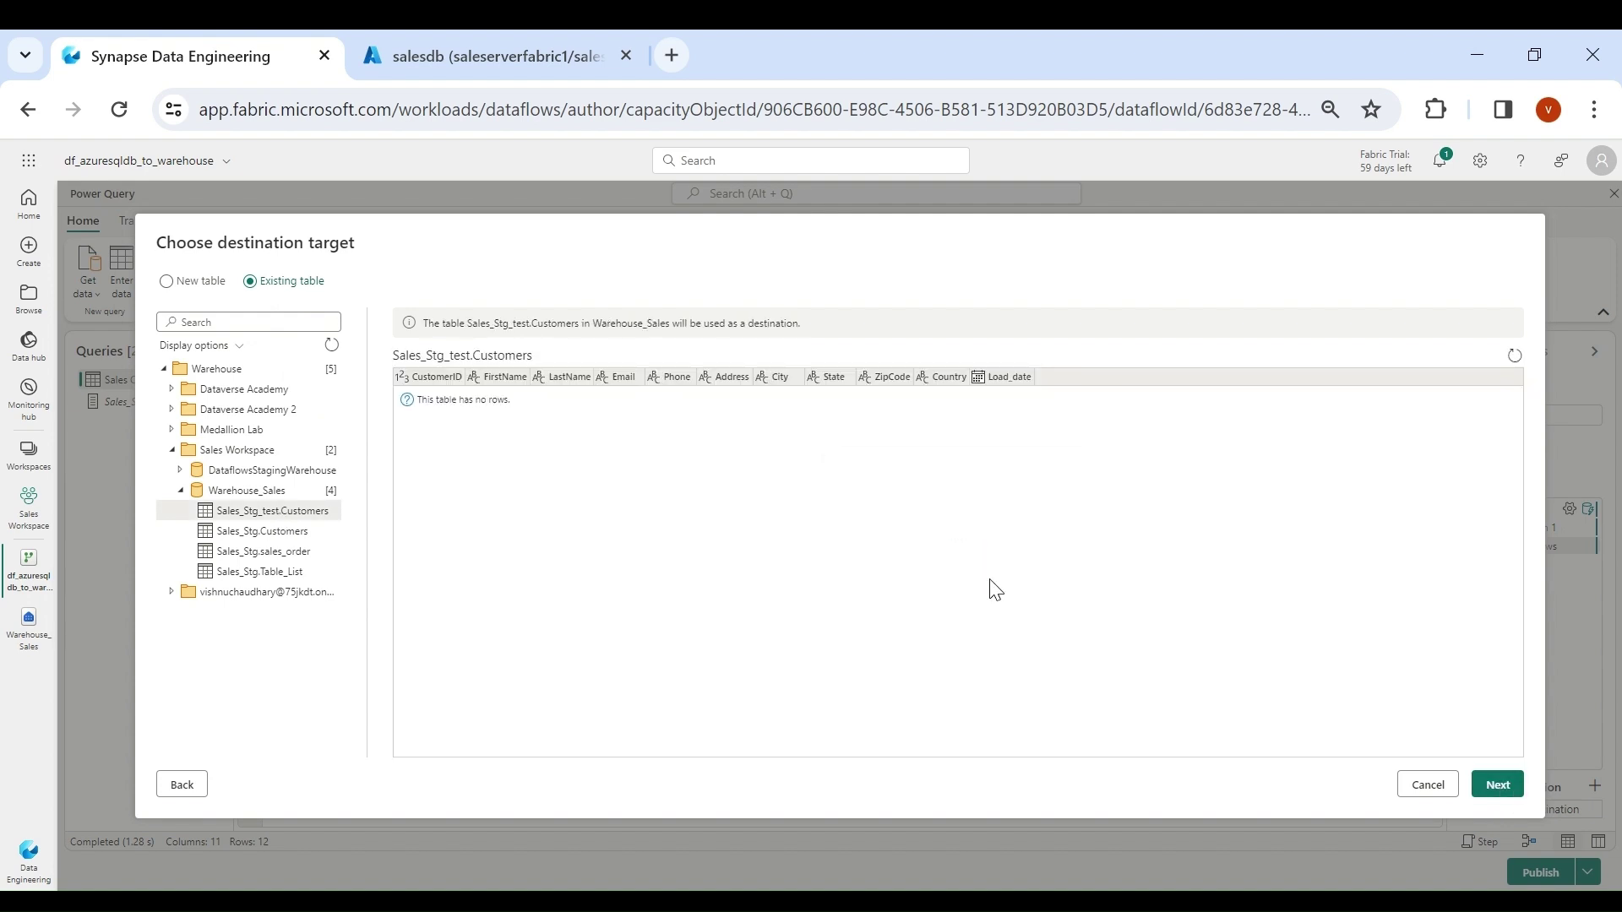
# Step: Choose Append as the update method, save the destination settings, and publish the dataflow
pyautogui.click(1489, 784)
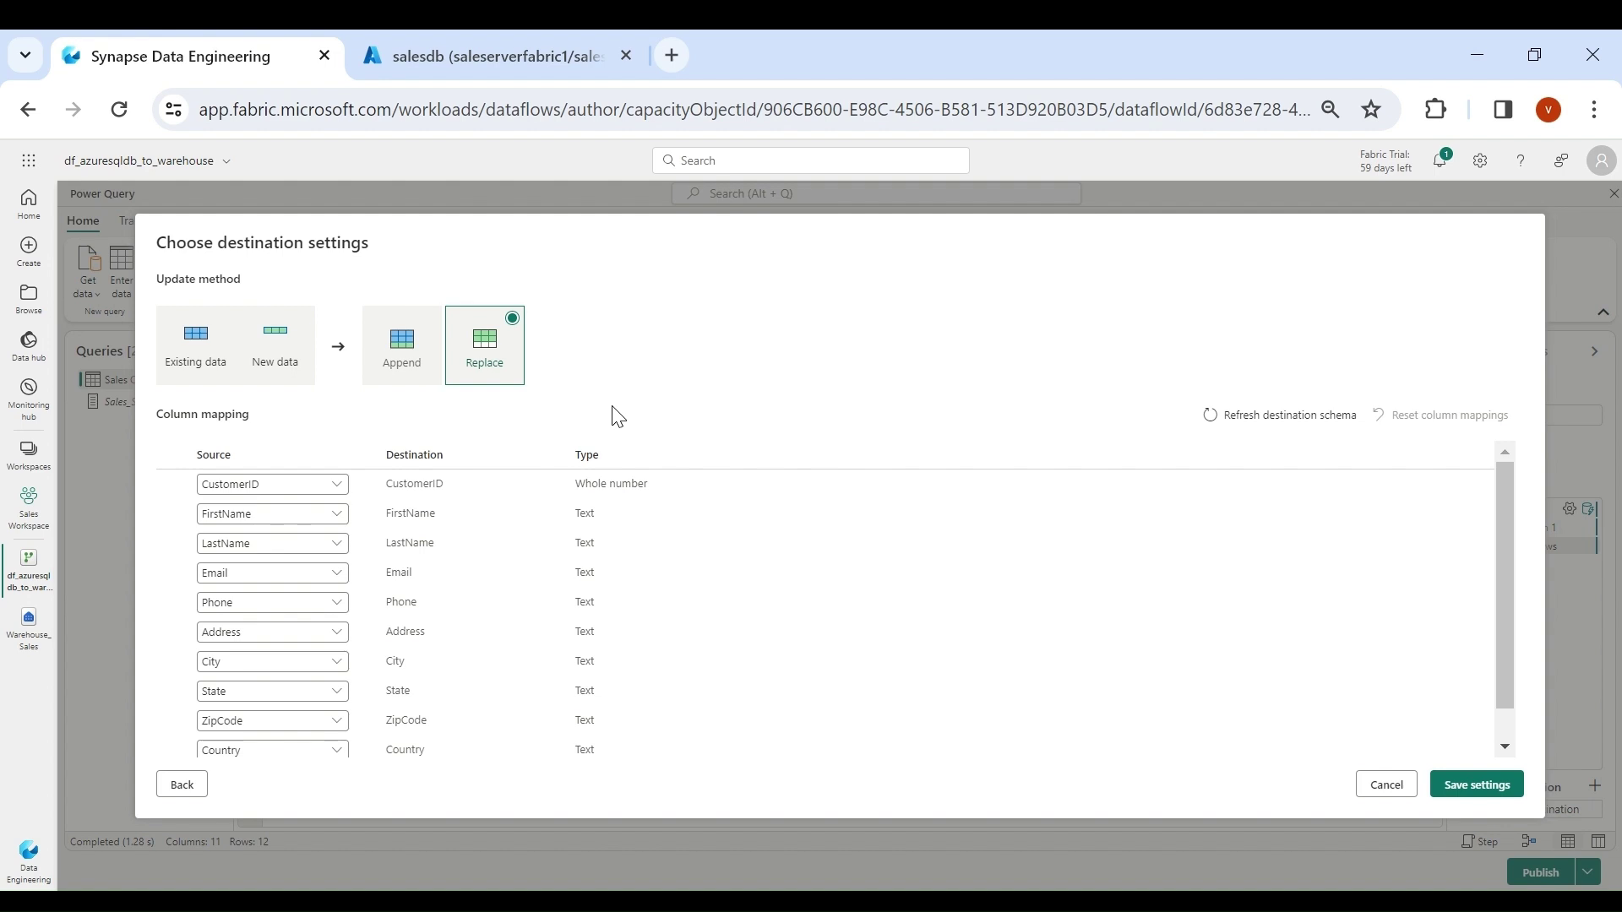
pyautogui.click(410, 378)
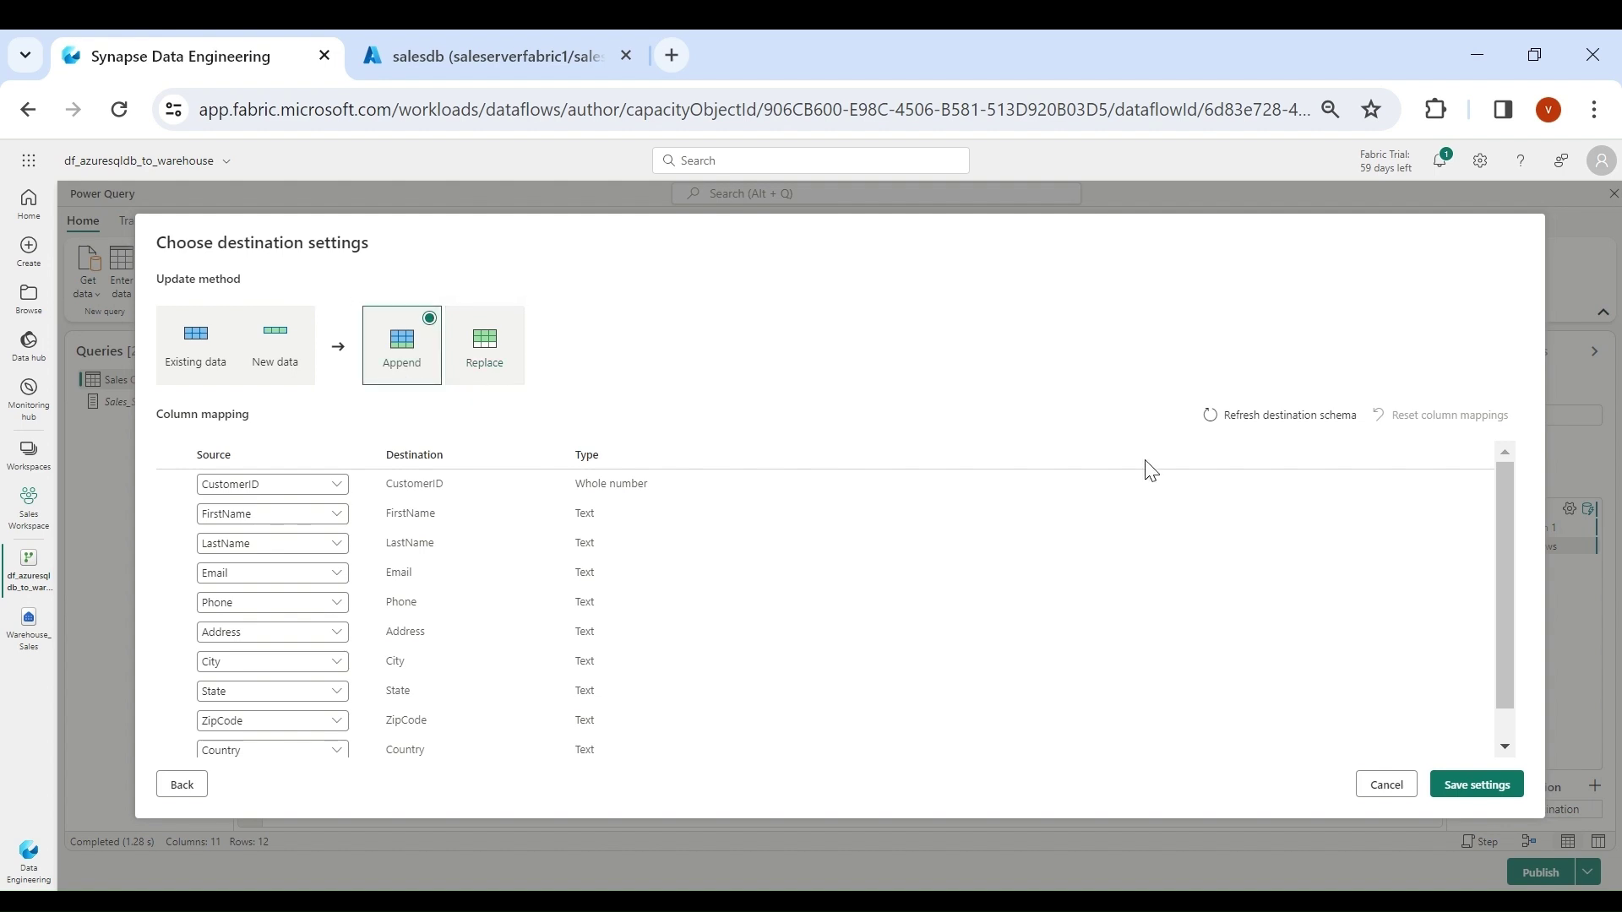
pyautogui.click(1451, 794)
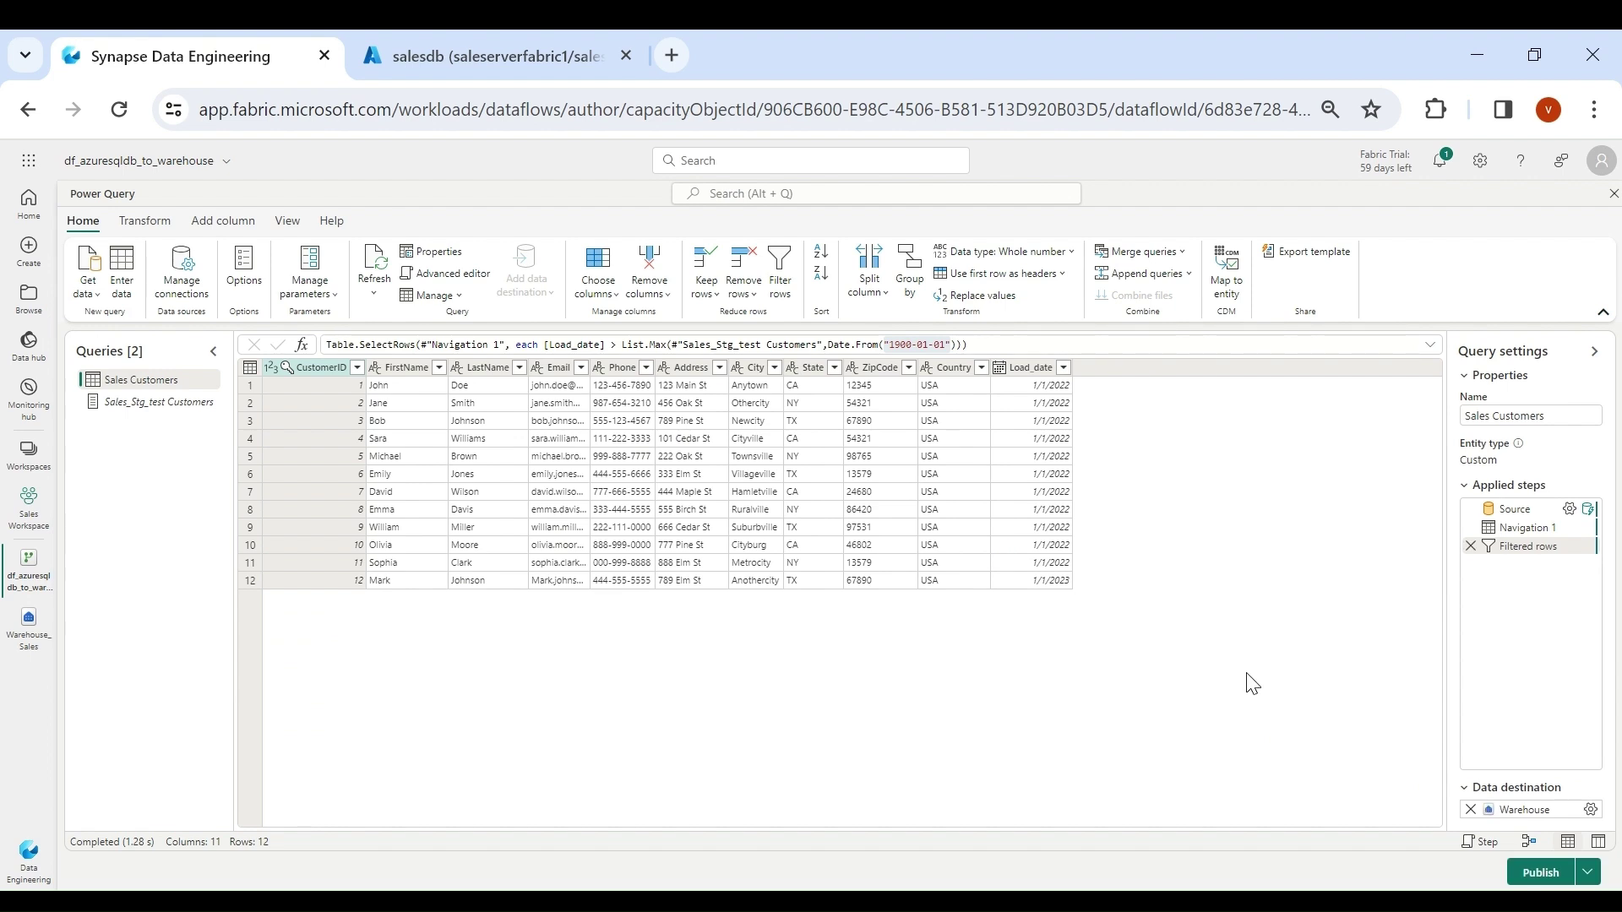
pyautogui.click(1538, 879)
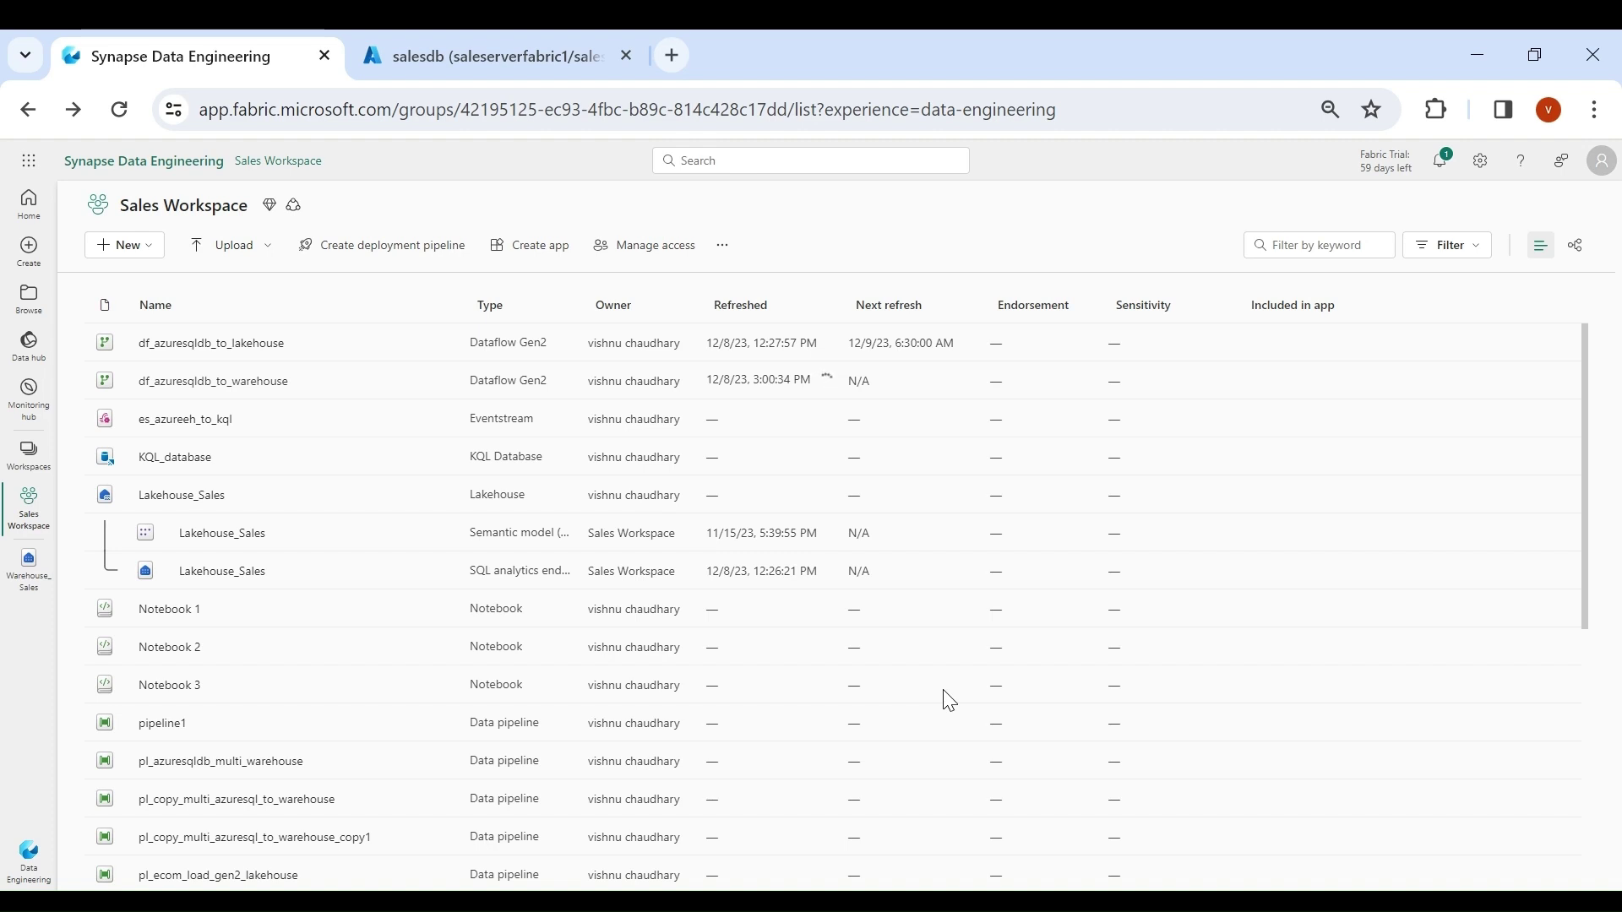
# Step: Run select * from [Sales_Stg_test].[Customers] in Warehouse_Sales to see the 12 loaded rows
pyautogui.click(26, 581)
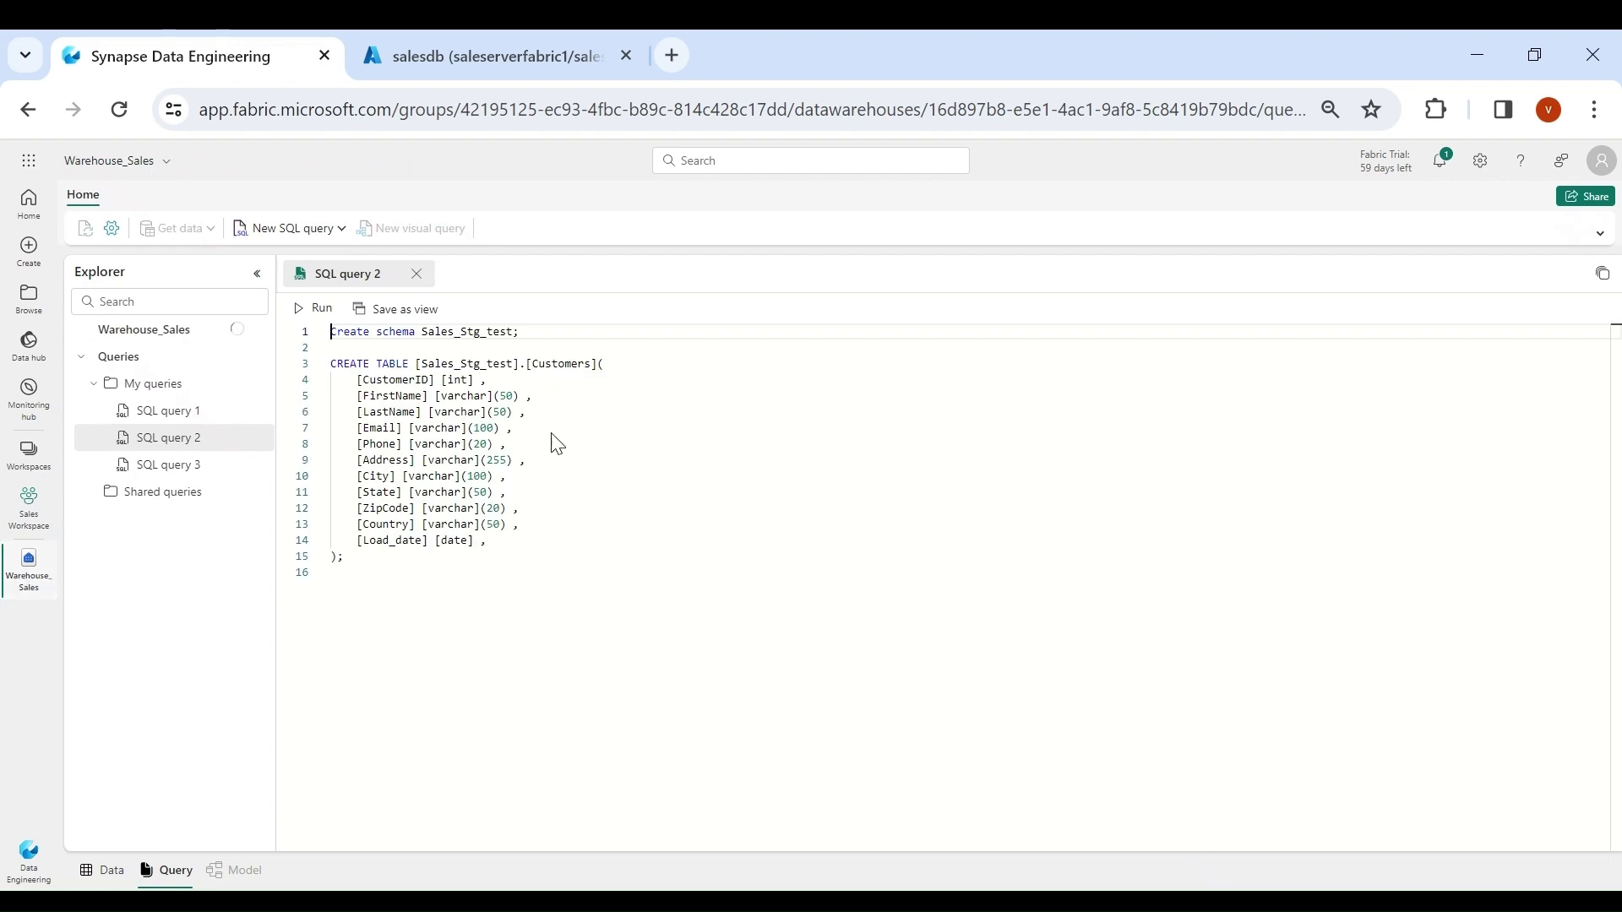
pyautogui.click(510, 676)
pyautogui.press('Return')
pyautogui.press('Return')
pyautogui.write('sel')
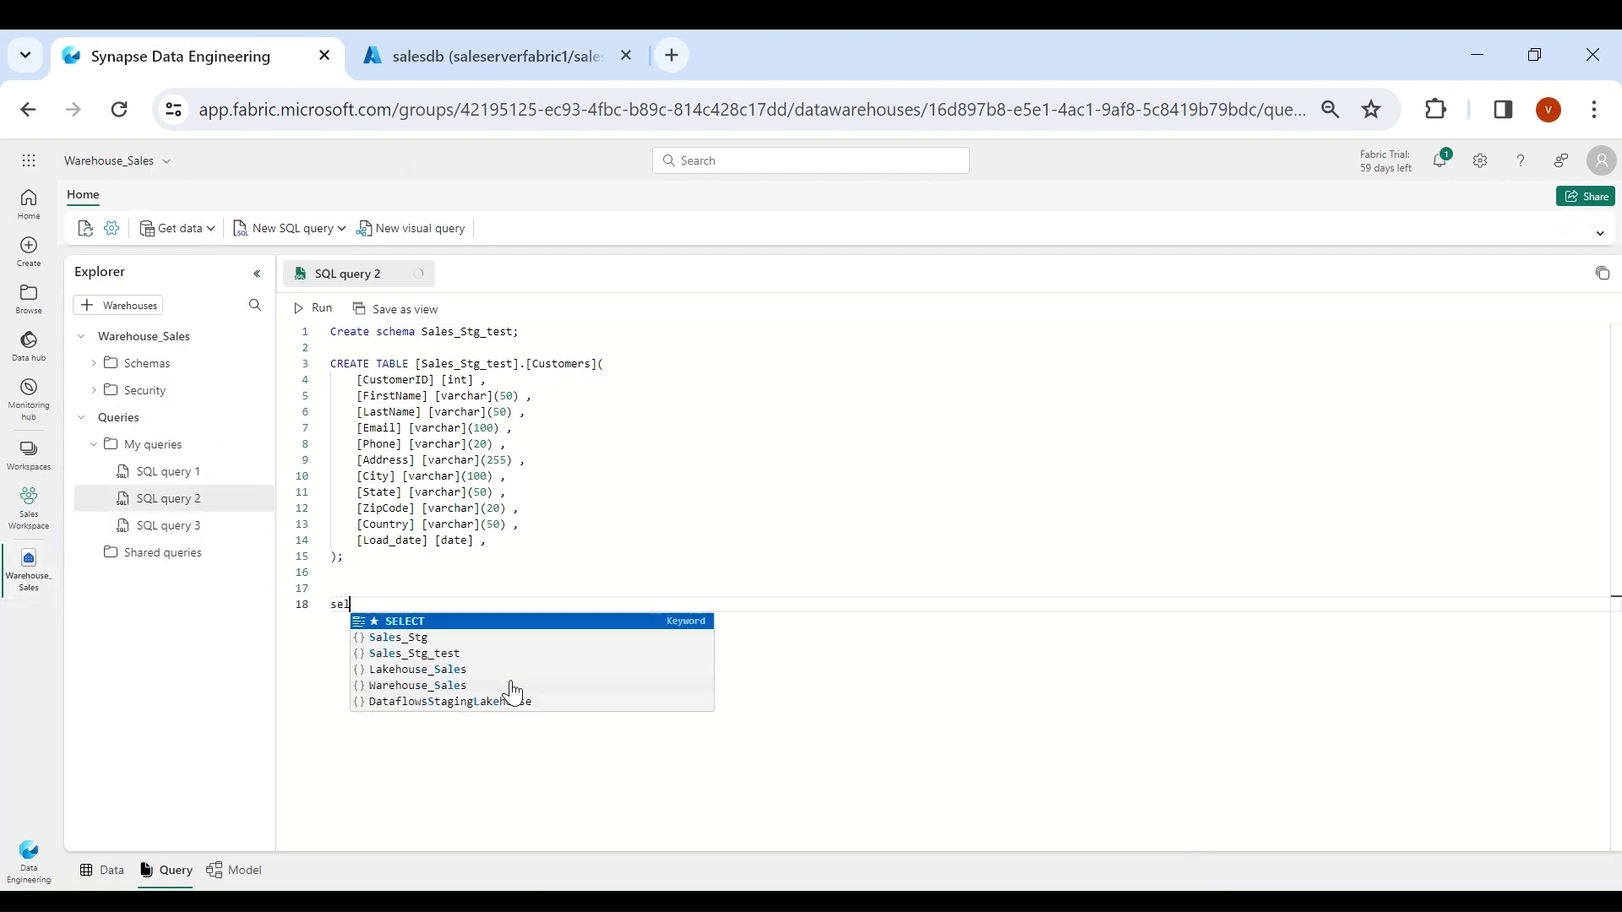
pyautogui.write('ect * from')
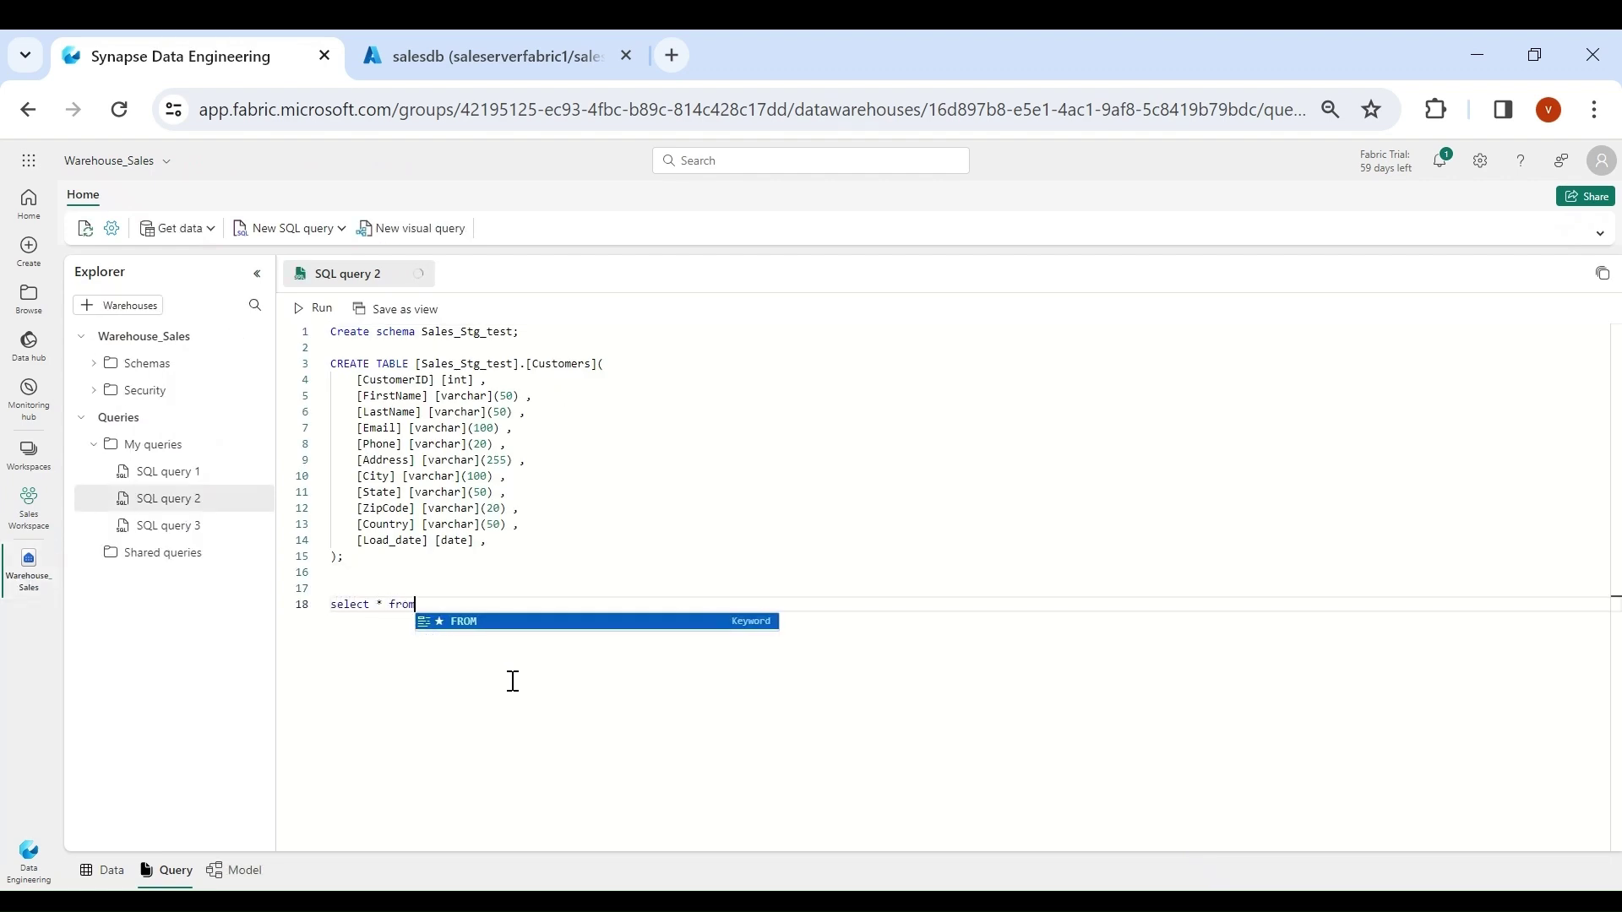
pyautogui.moveTo(417, 363); pyautogui.dragTo(597, 363)
pyautogui.hotkey('ctrl', 'c')
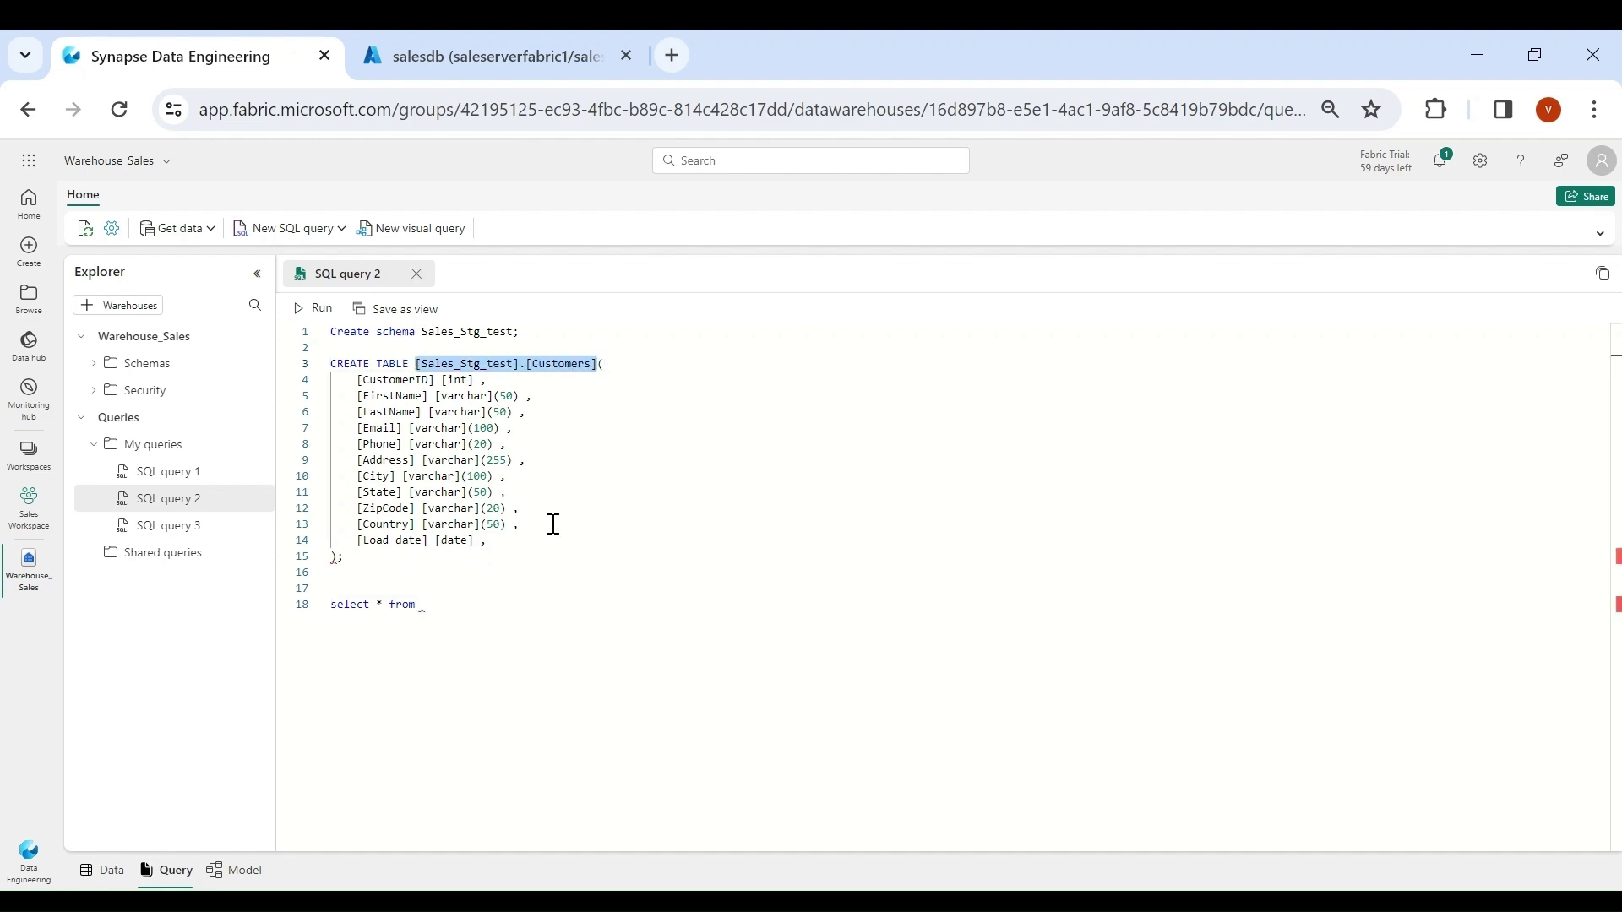
pyautogui.click(474, 610)
pyautogui.hotkey('ctrl', 'v')
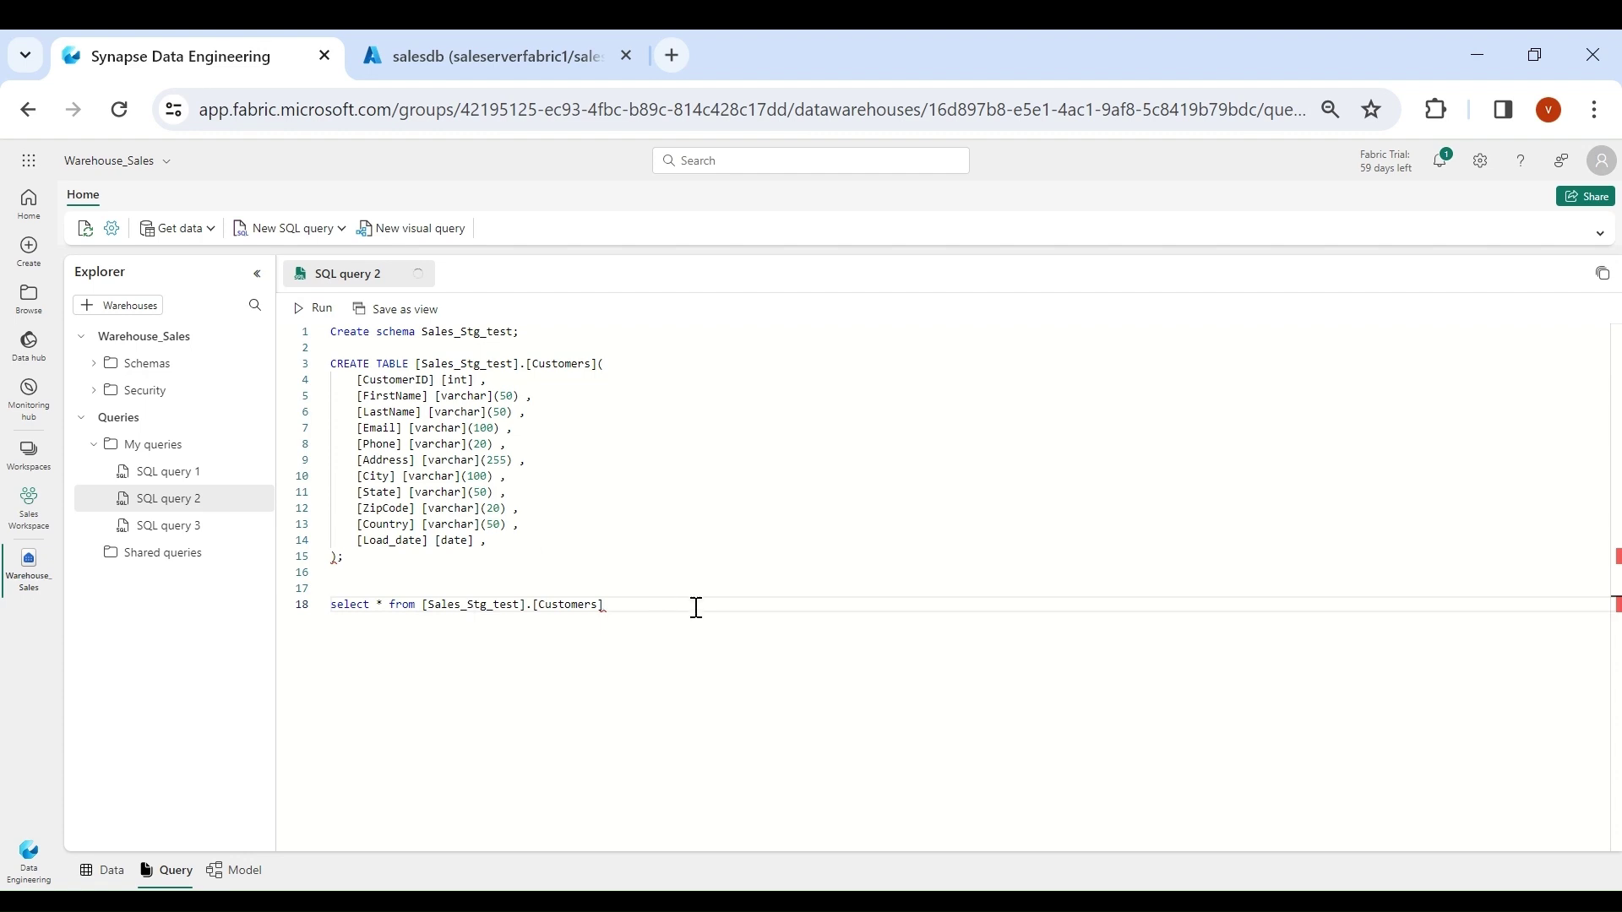
pyautogui.moveTo(696, 608); pyautogui.dragTo(314, 604)
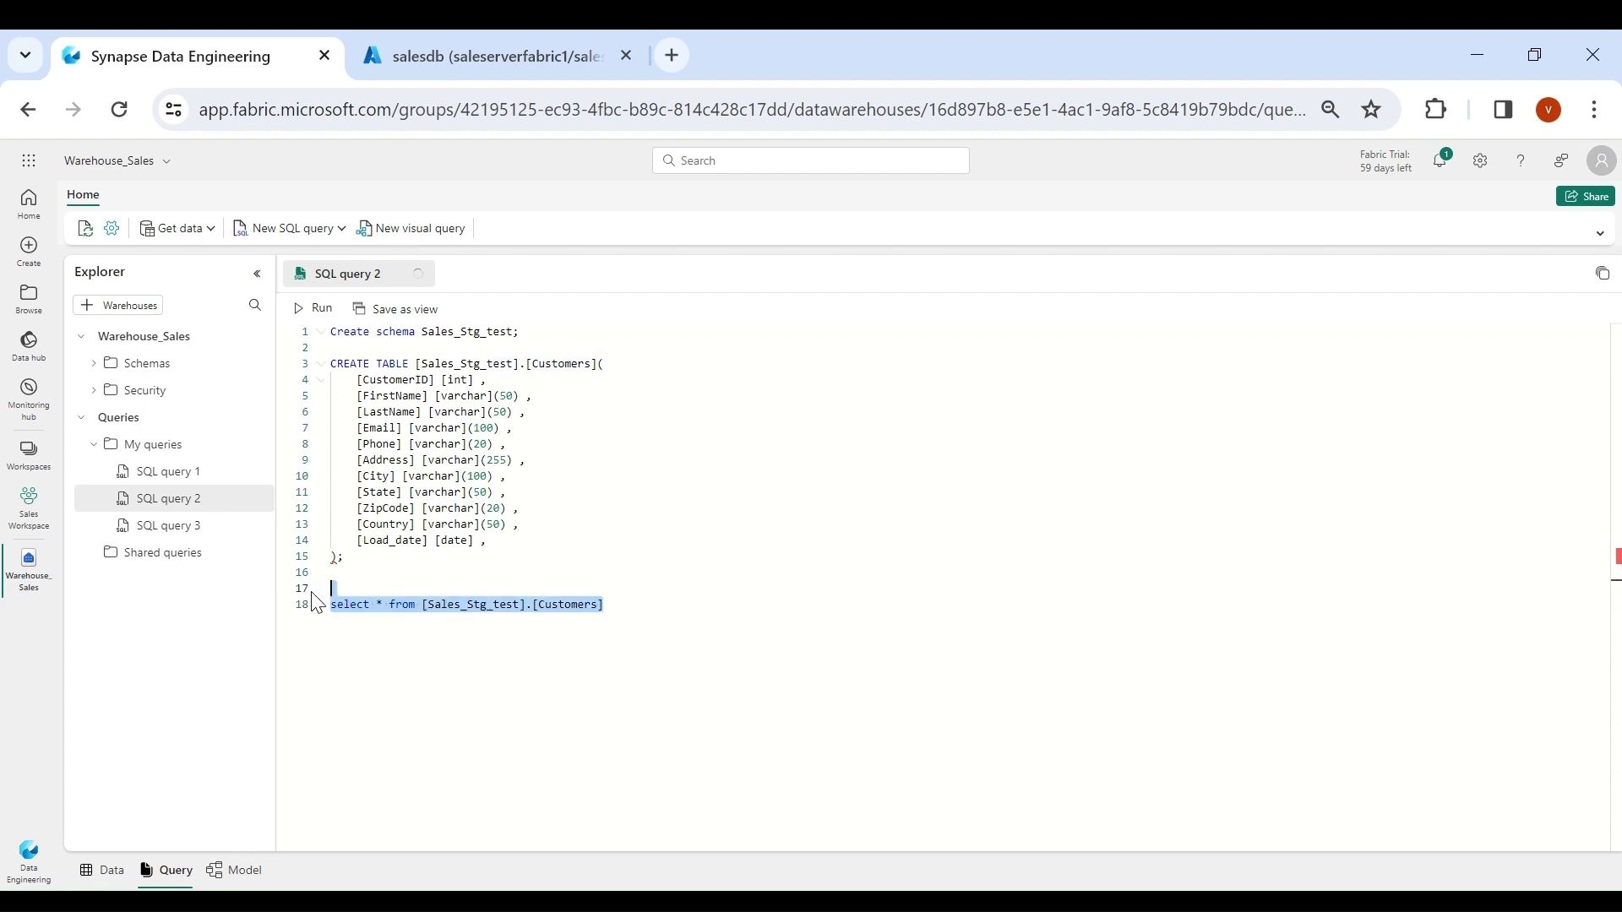
pyautogui.click(318, 309)
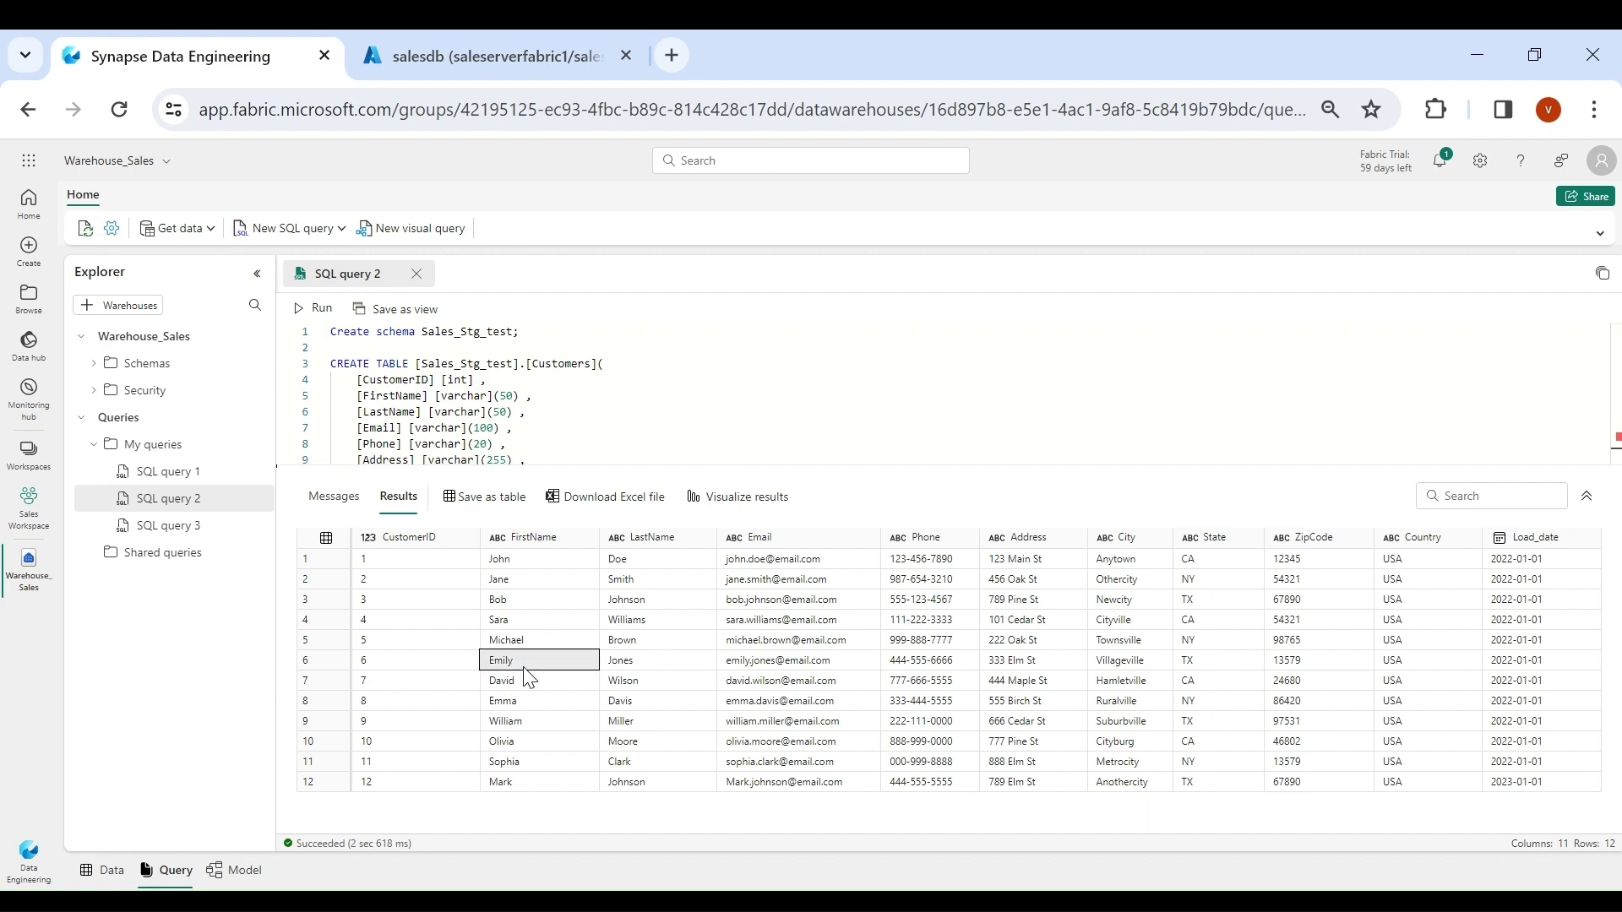
pyautogui.click(25, 504)
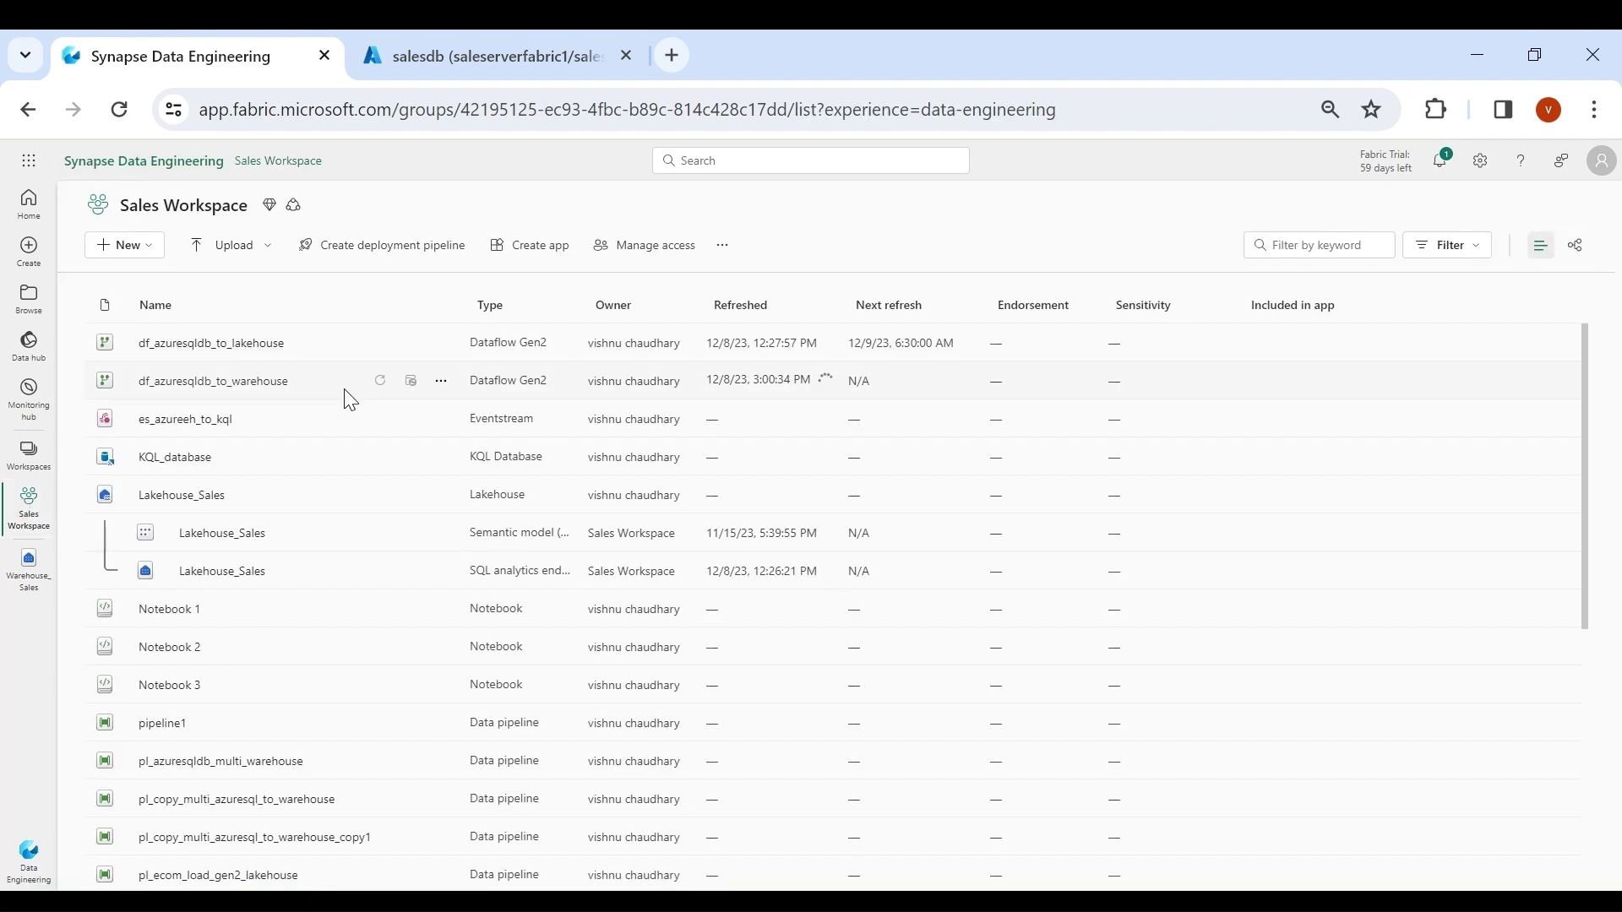
# Step: Turn on a scheduled refresh at 1:00 AM for df_azuresqldb_to_warehouse and apply it
pyautogui.click(441, 381)
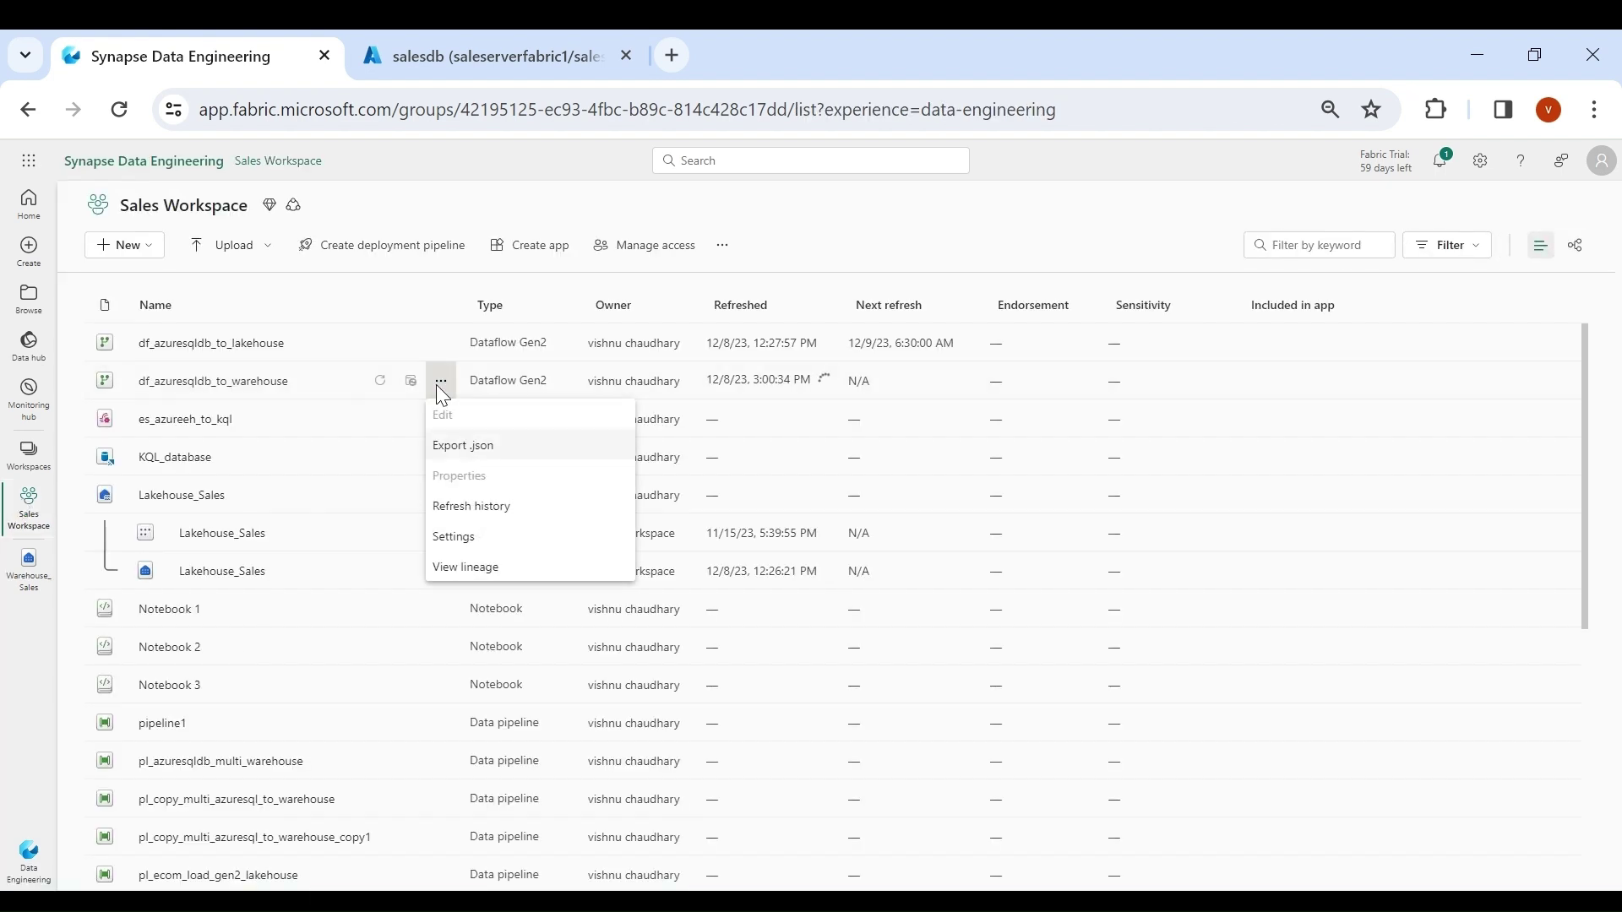
pyautogui.click(455, 538)
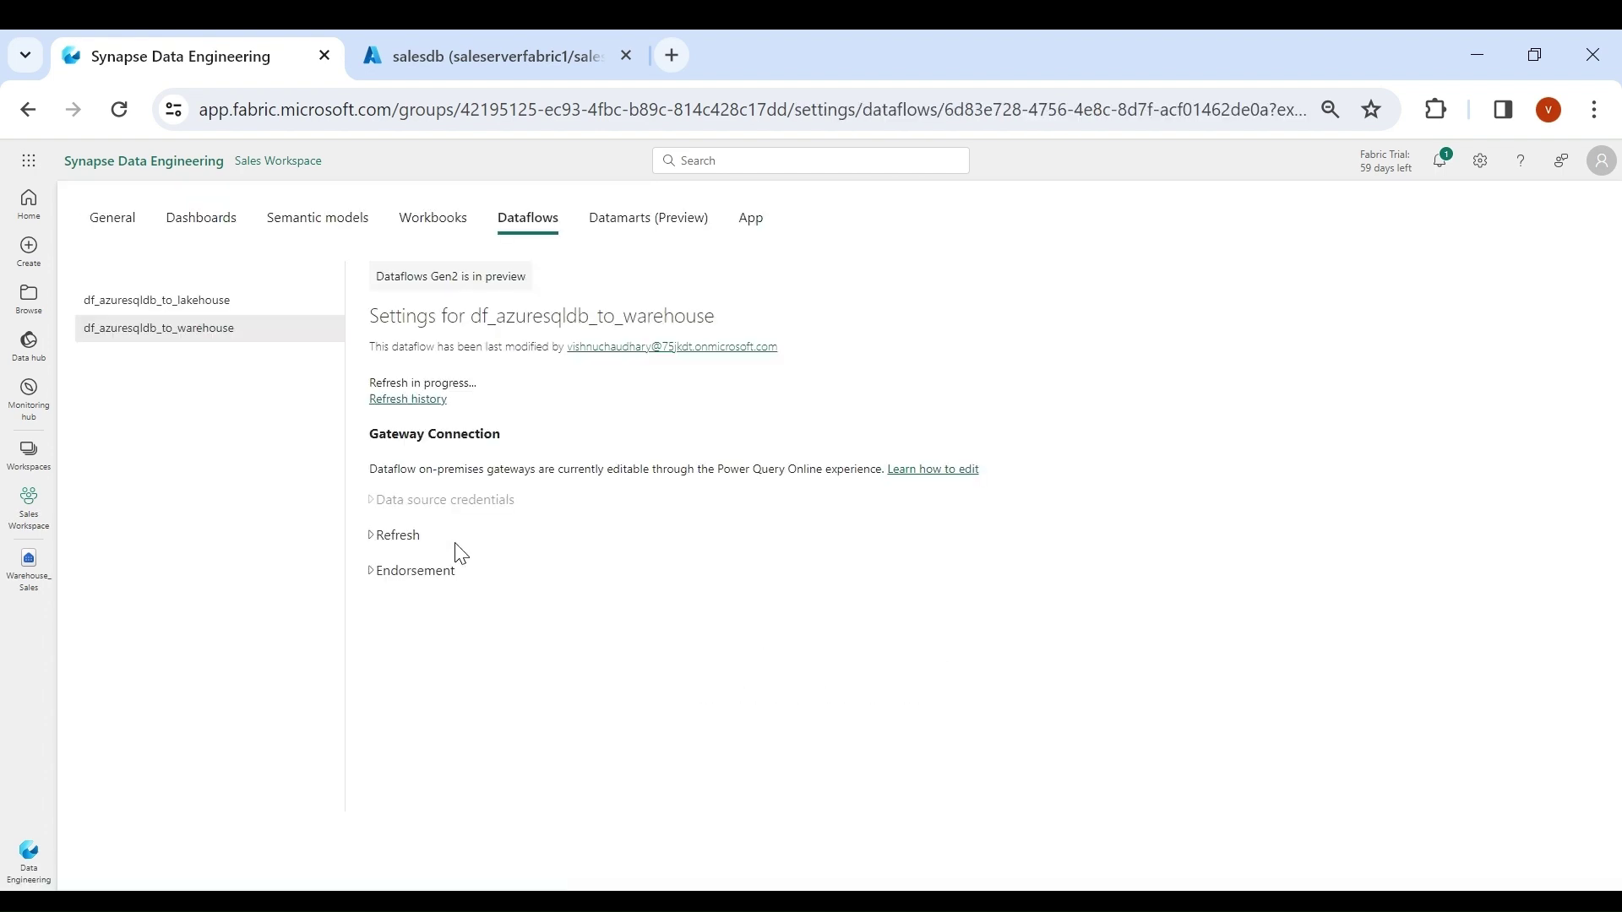
pyautogui.click(397, 536)
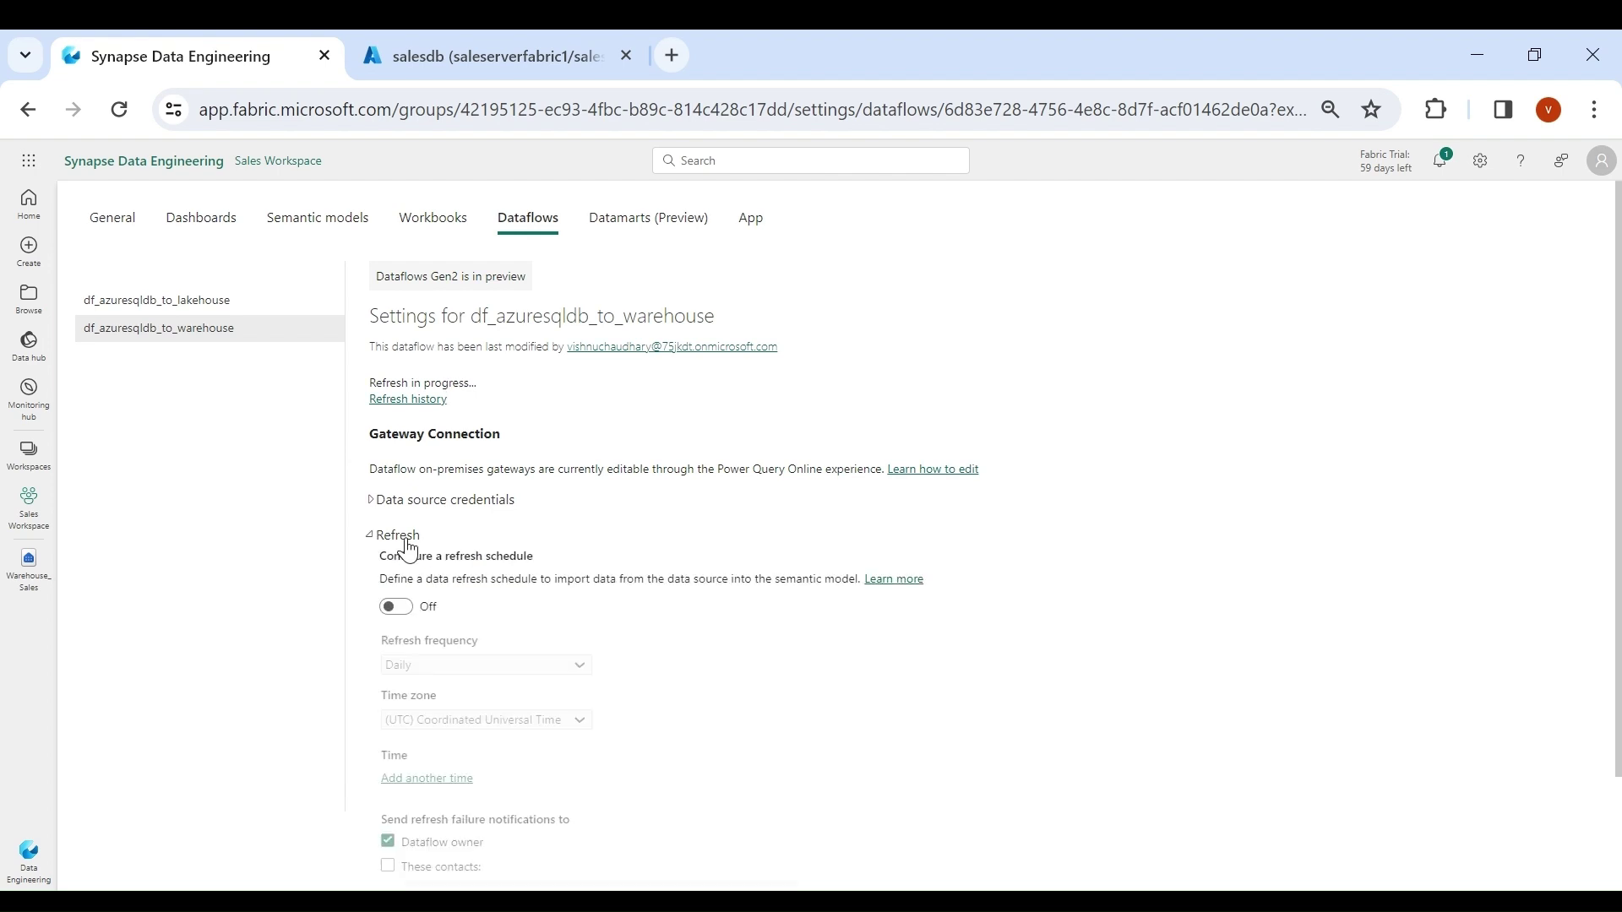
pyautogui.click(409, 616)
pyautogui.scroll(-1, 673, 667)
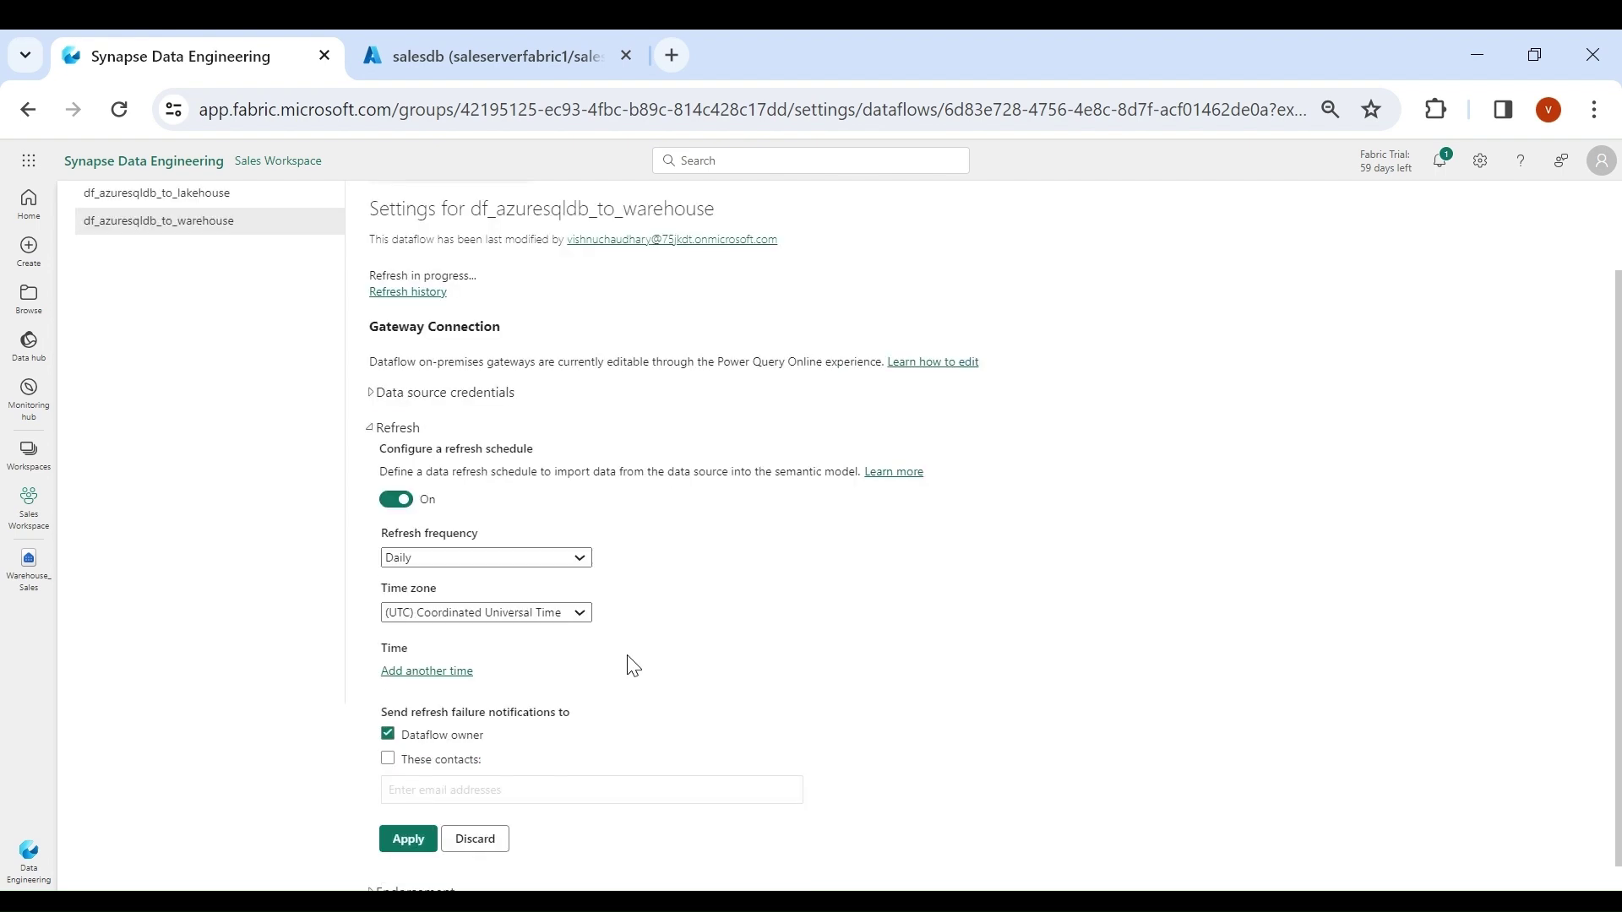
pyautogui.click(457, 672)
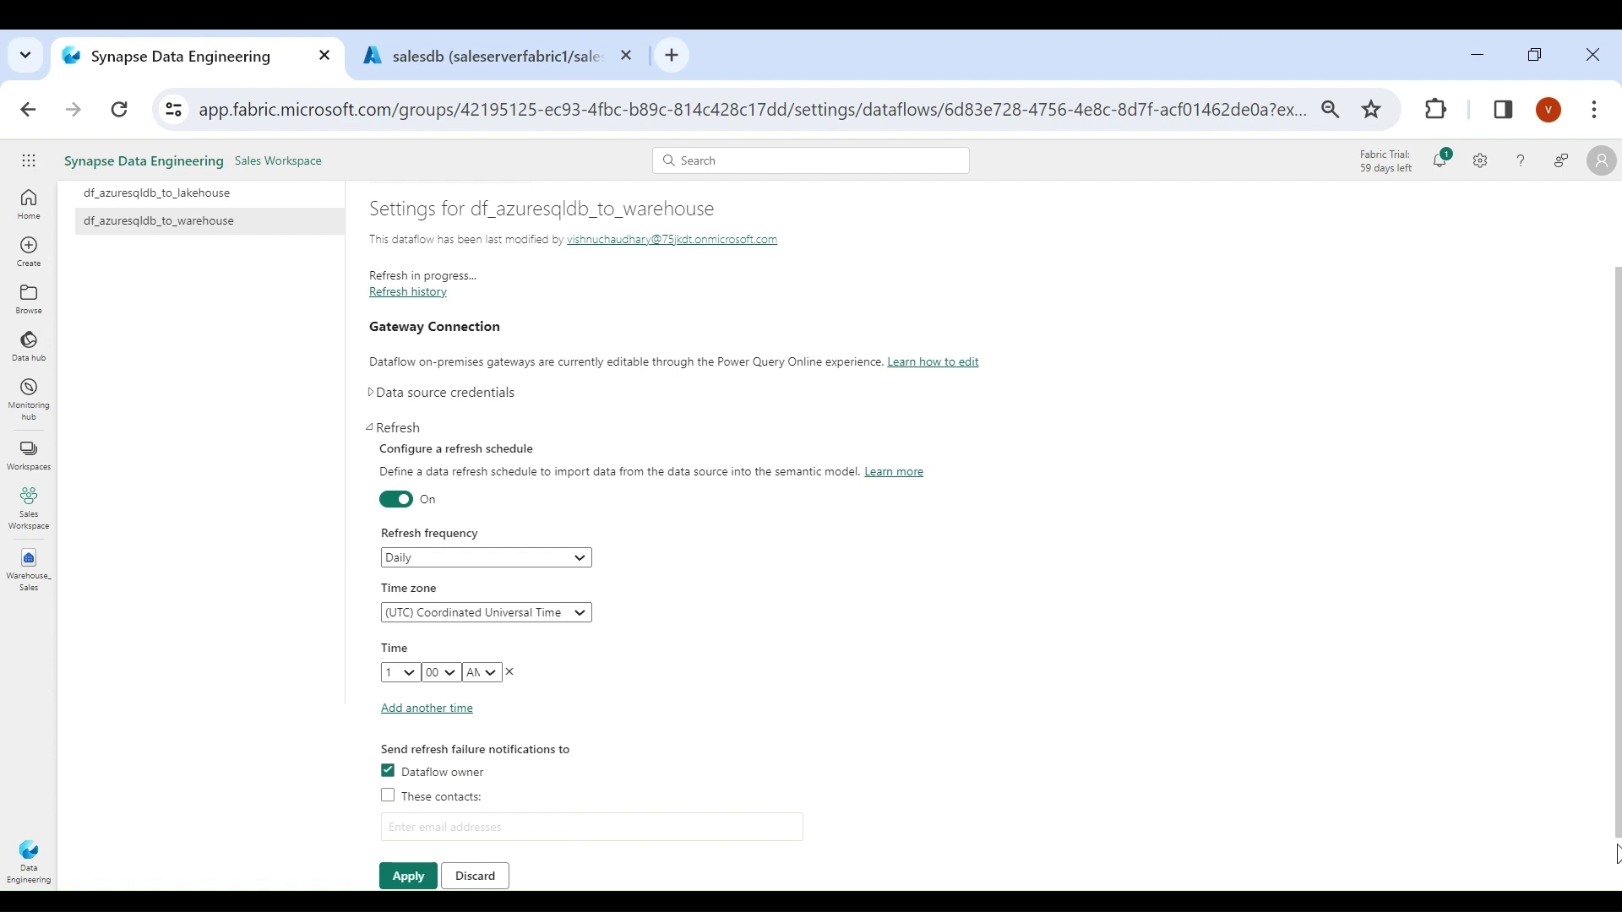
pyautogui.scroll(-1, 1617, 853)
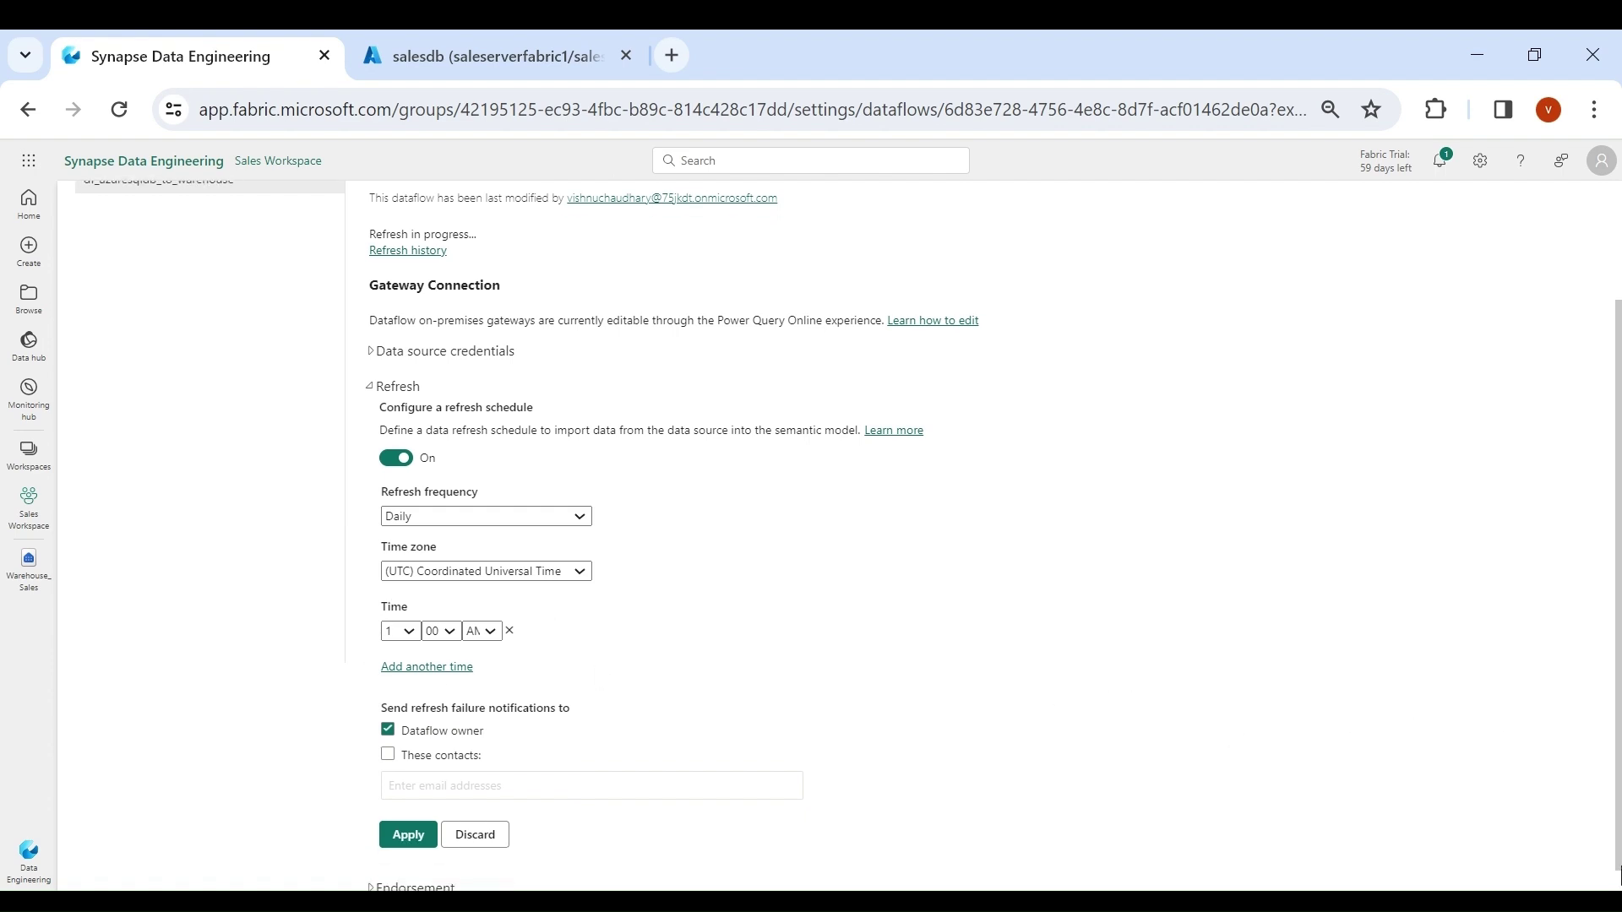
pyautogui.click(433, 843)
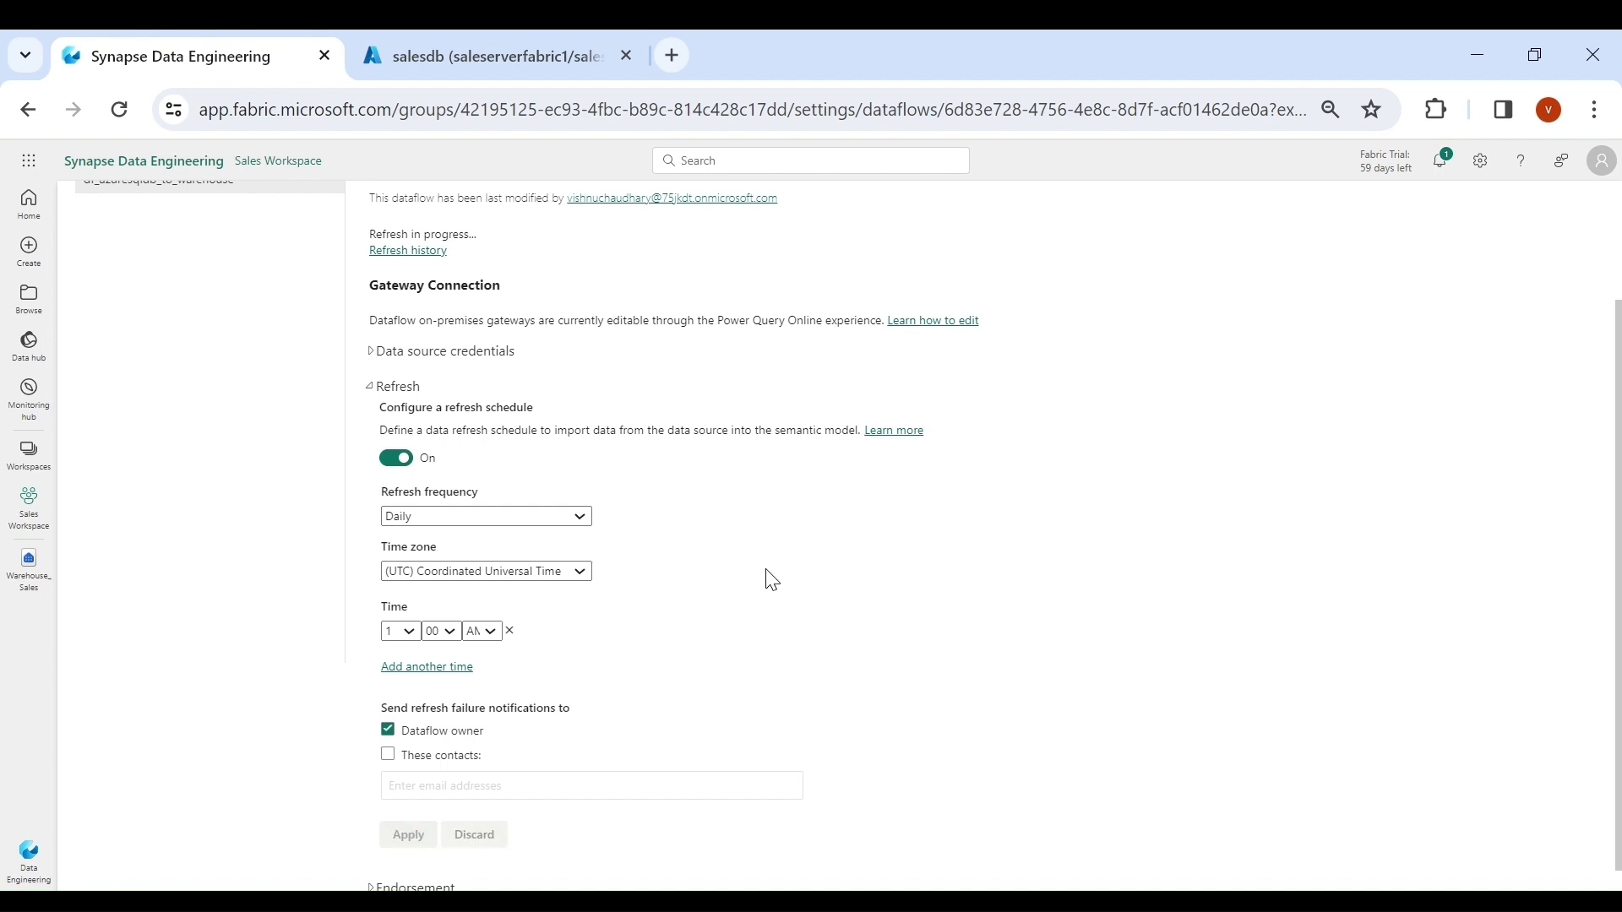
pyautogui.scroll(3, 1224, 514)
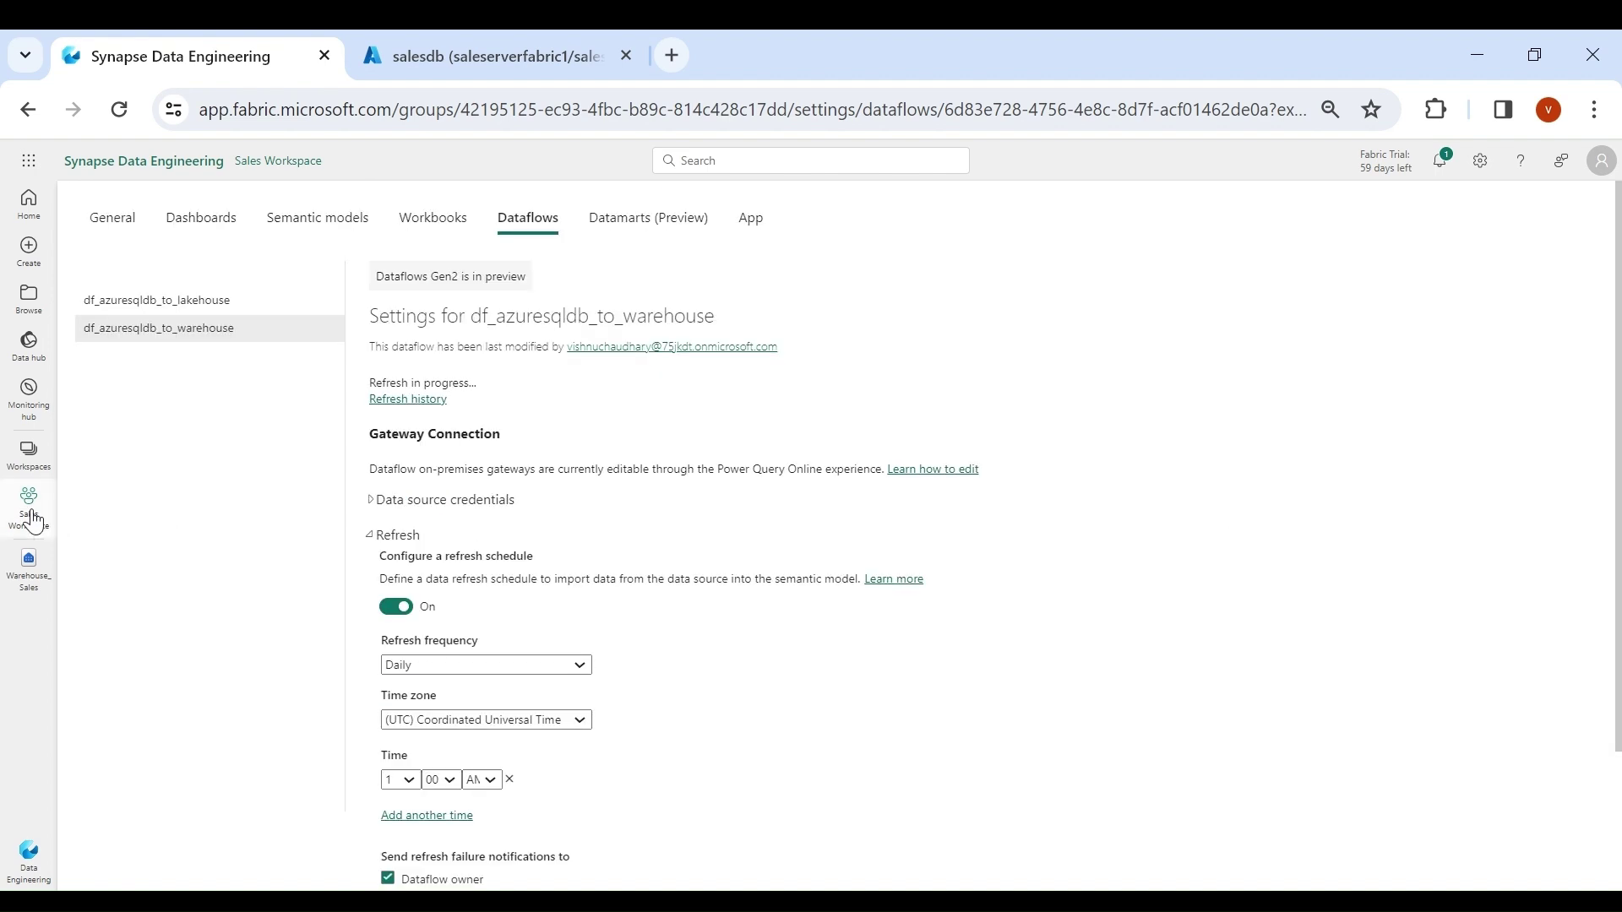
pyautogui.click(31, 509)
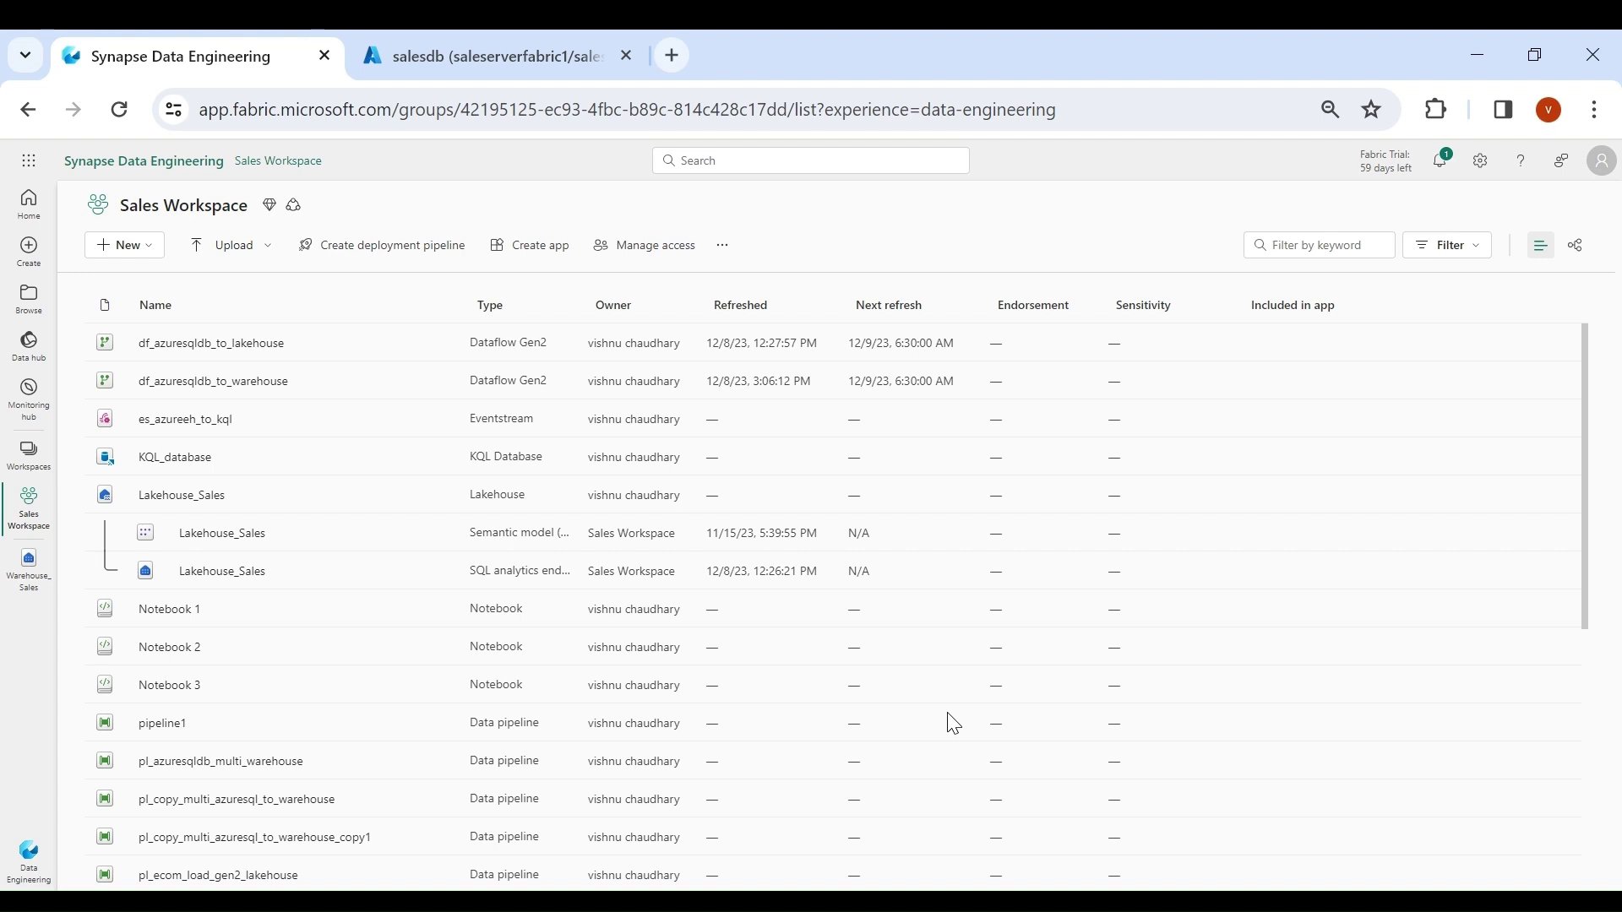
# Step: Run the INSERT statement adding customer 13 to Sales.Customers in the Azure SQL query editor
pyautogui.click(507, 52)
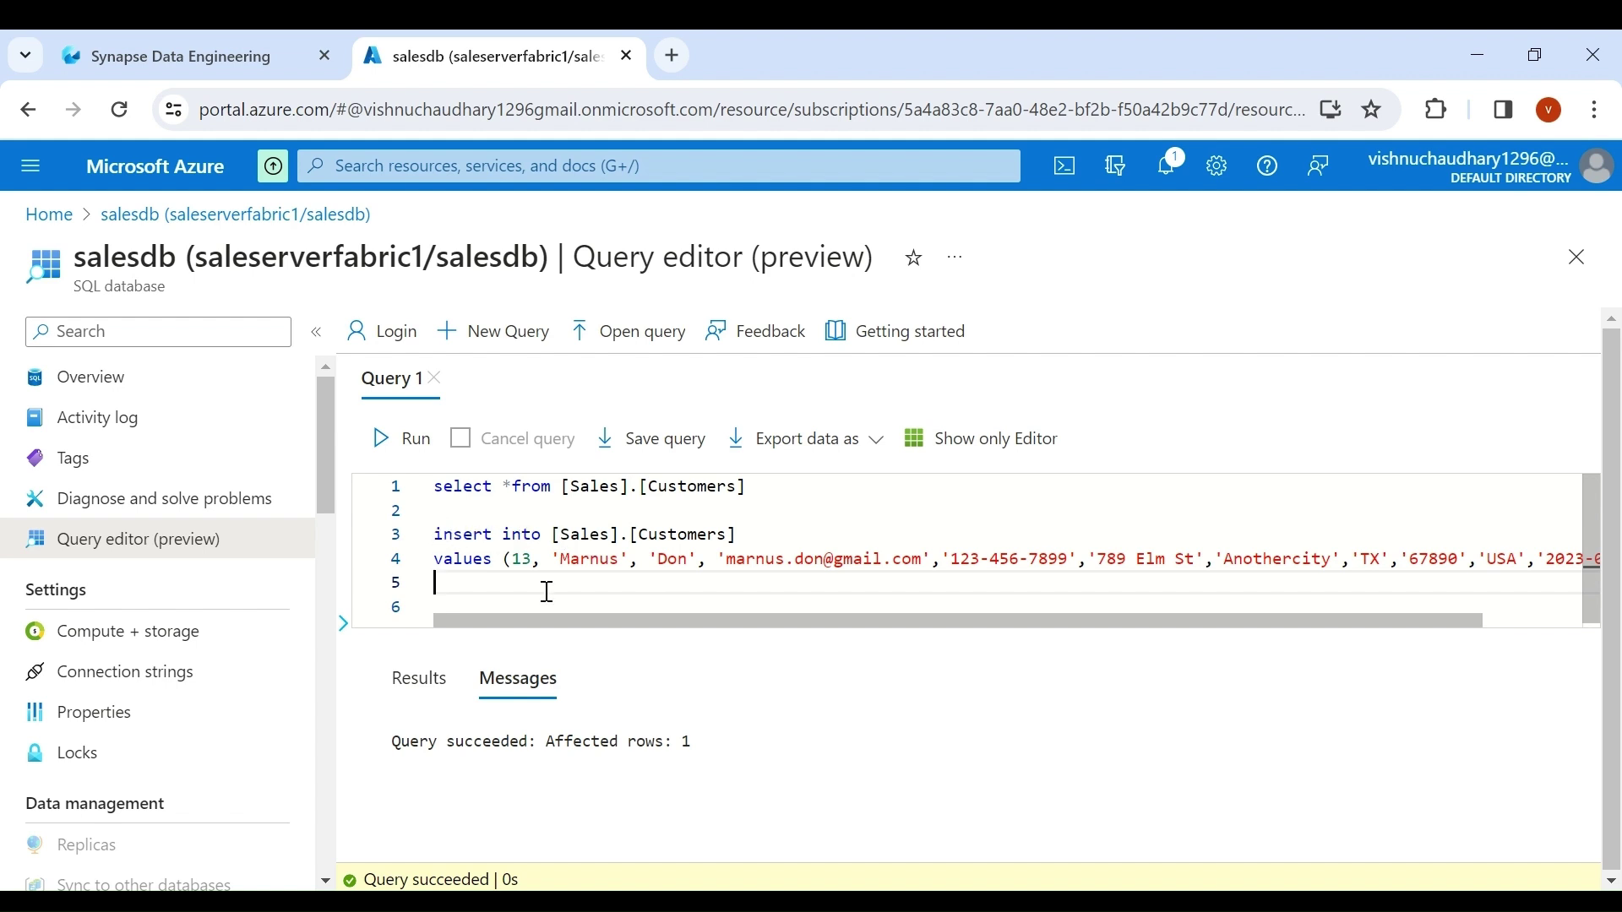
pyautogui.moveTo(513, 581); pyautogui.dragTo(432, 534)
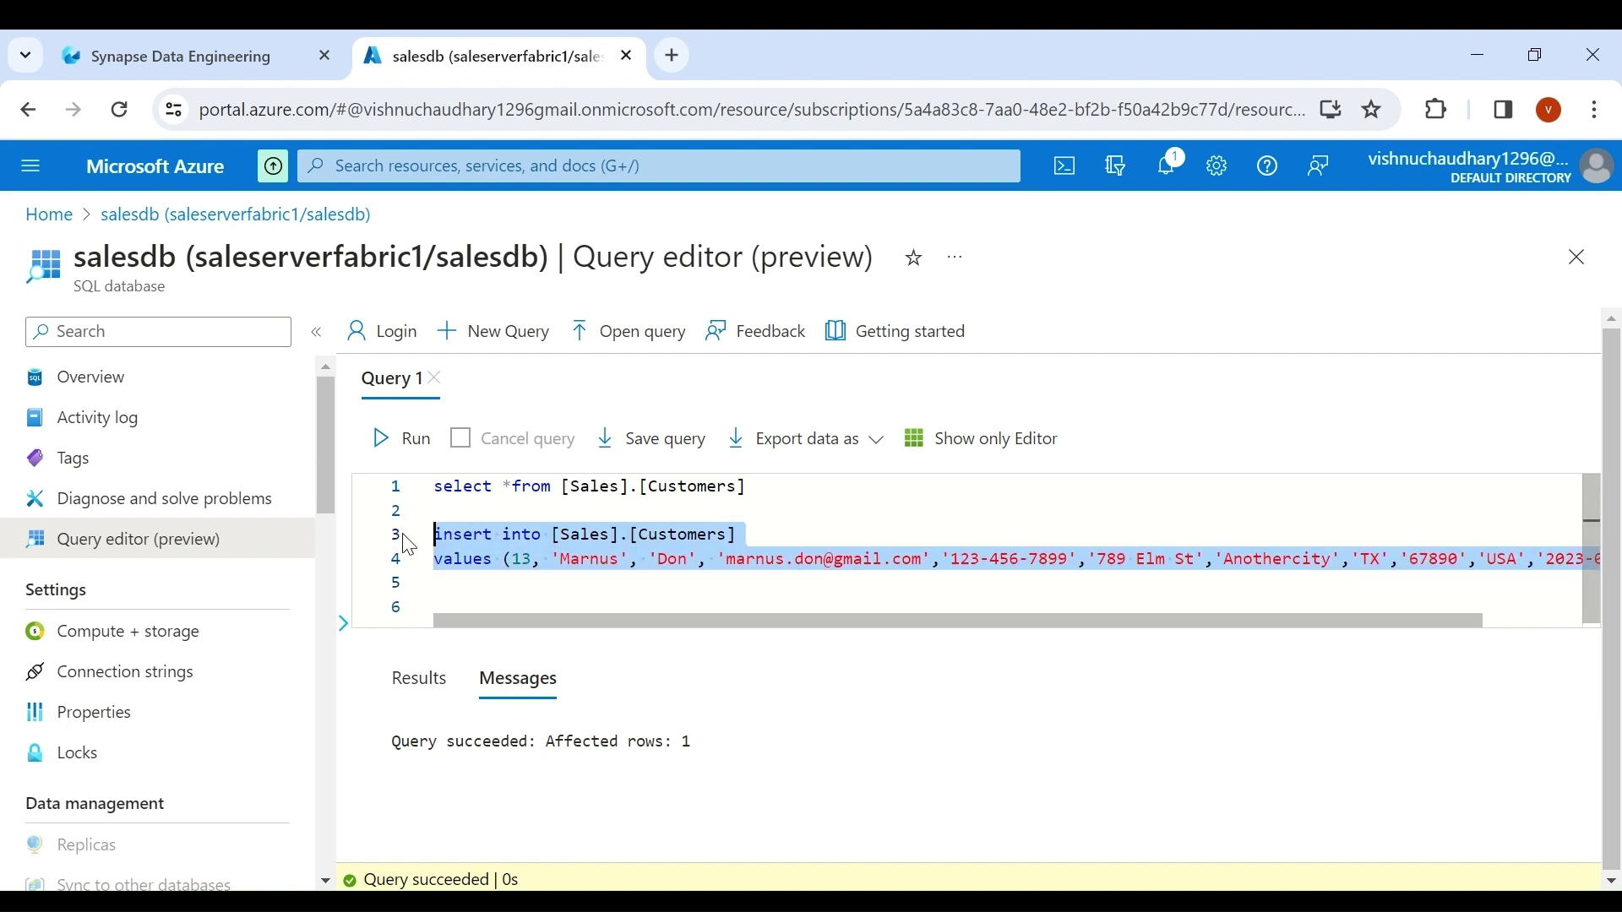
pyautogui.moveTo(799, 626); pyautogui.dragTo(1060, 625)
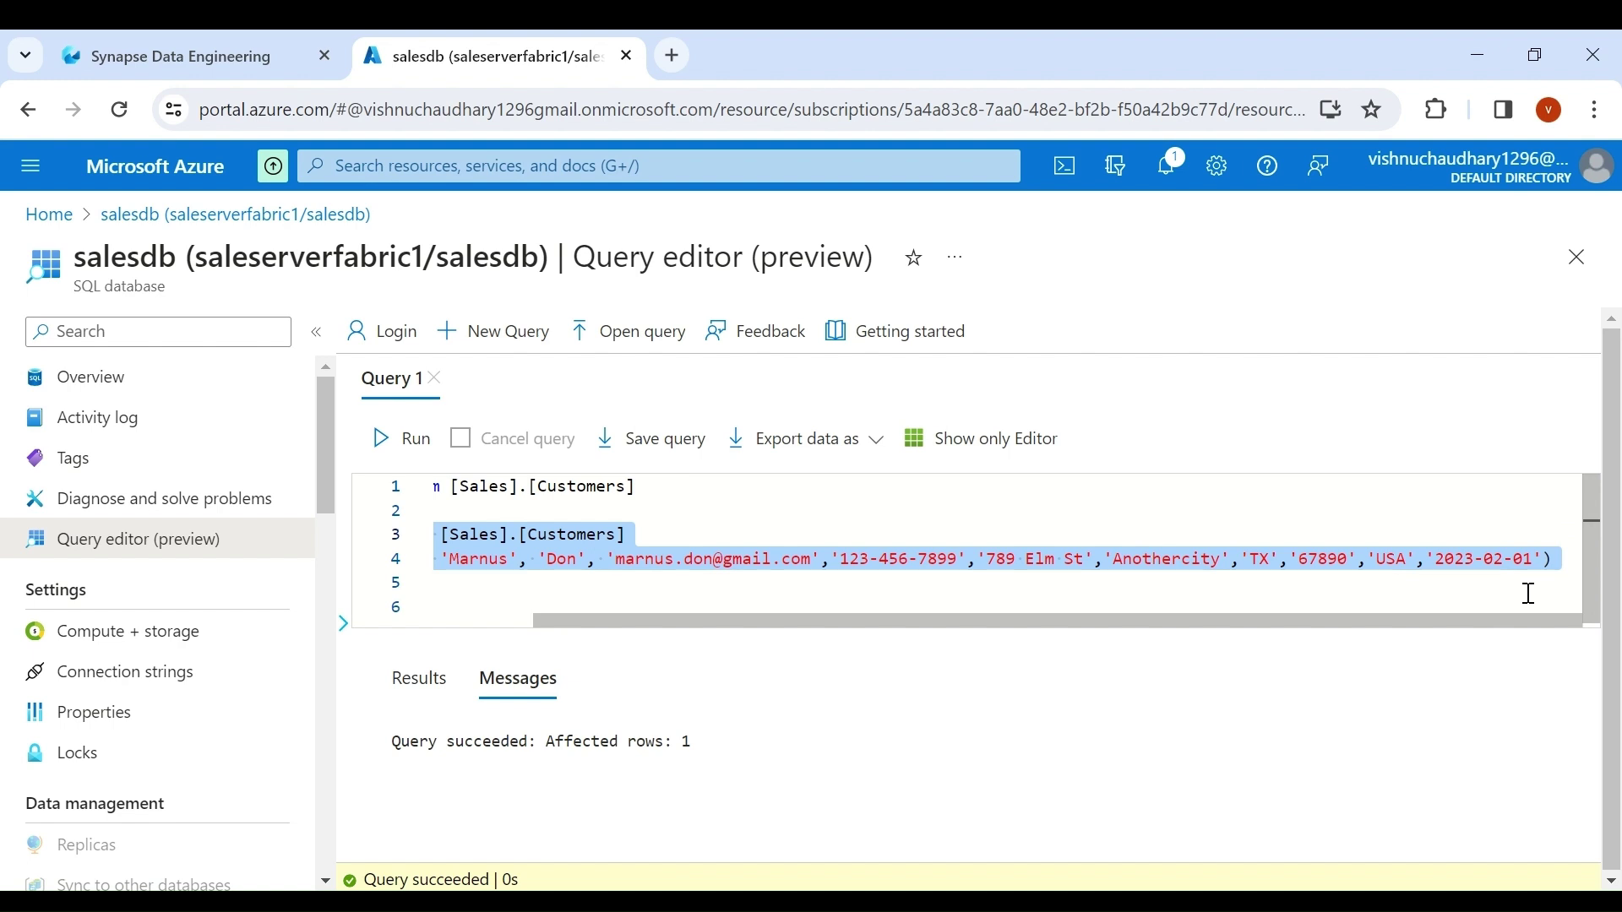
pyautogui.click(413, 461)
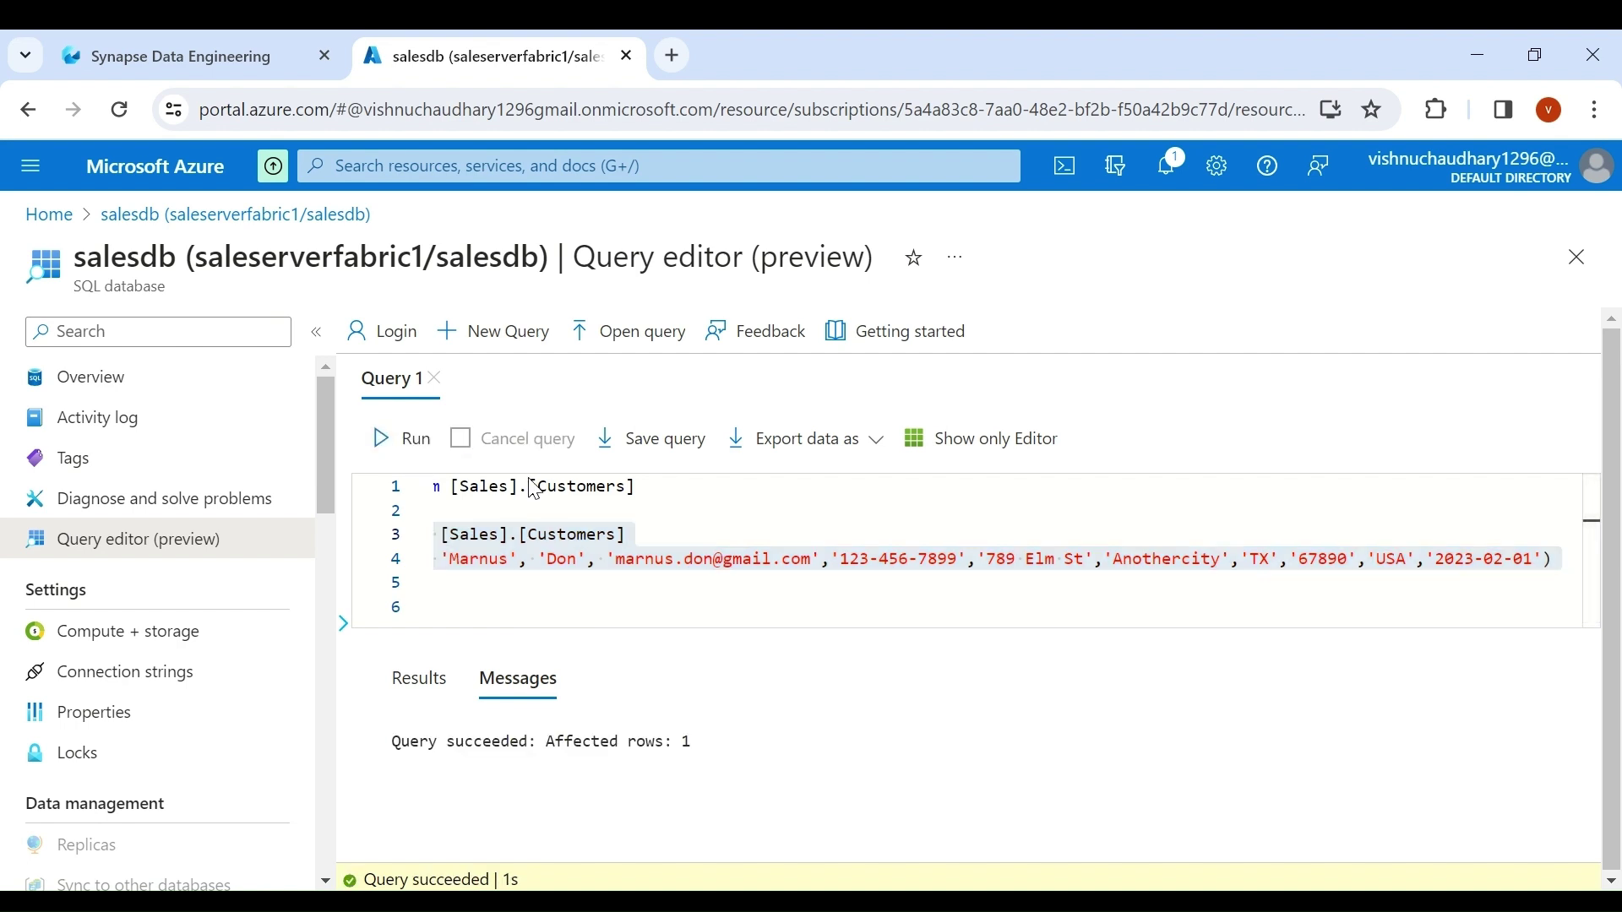
# Step: Run the SELECT * query to confirm customer 13 appears in Sales.Customers
pyautogui.click(671, 496)
pyautogui.hotkey('shift', 'Home')
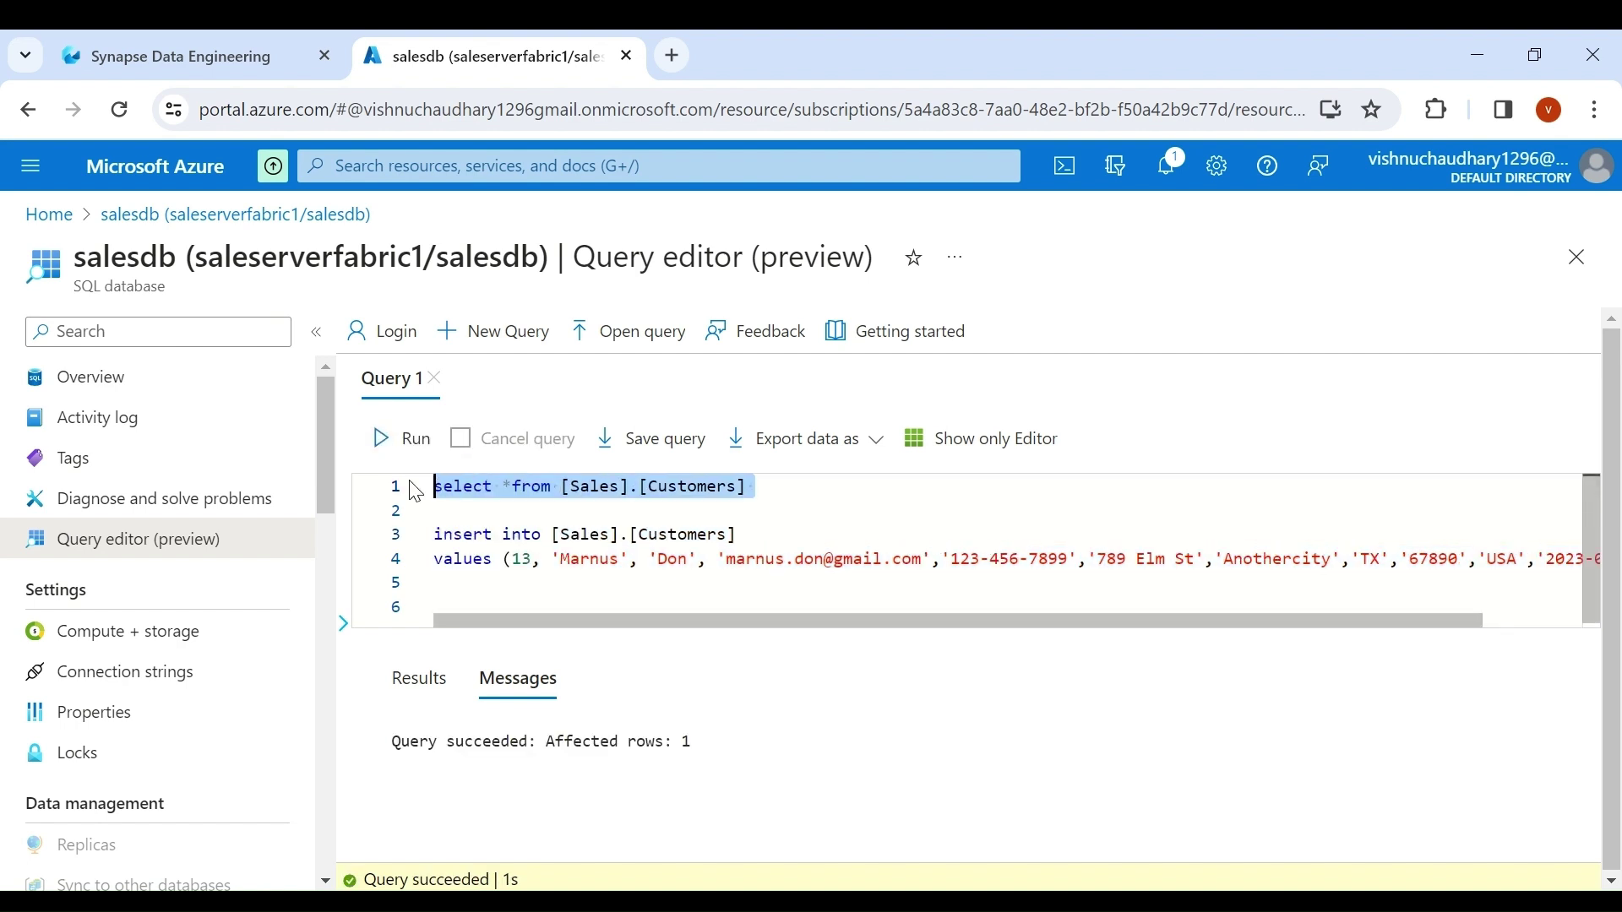
pyautogui.click(412, 440)
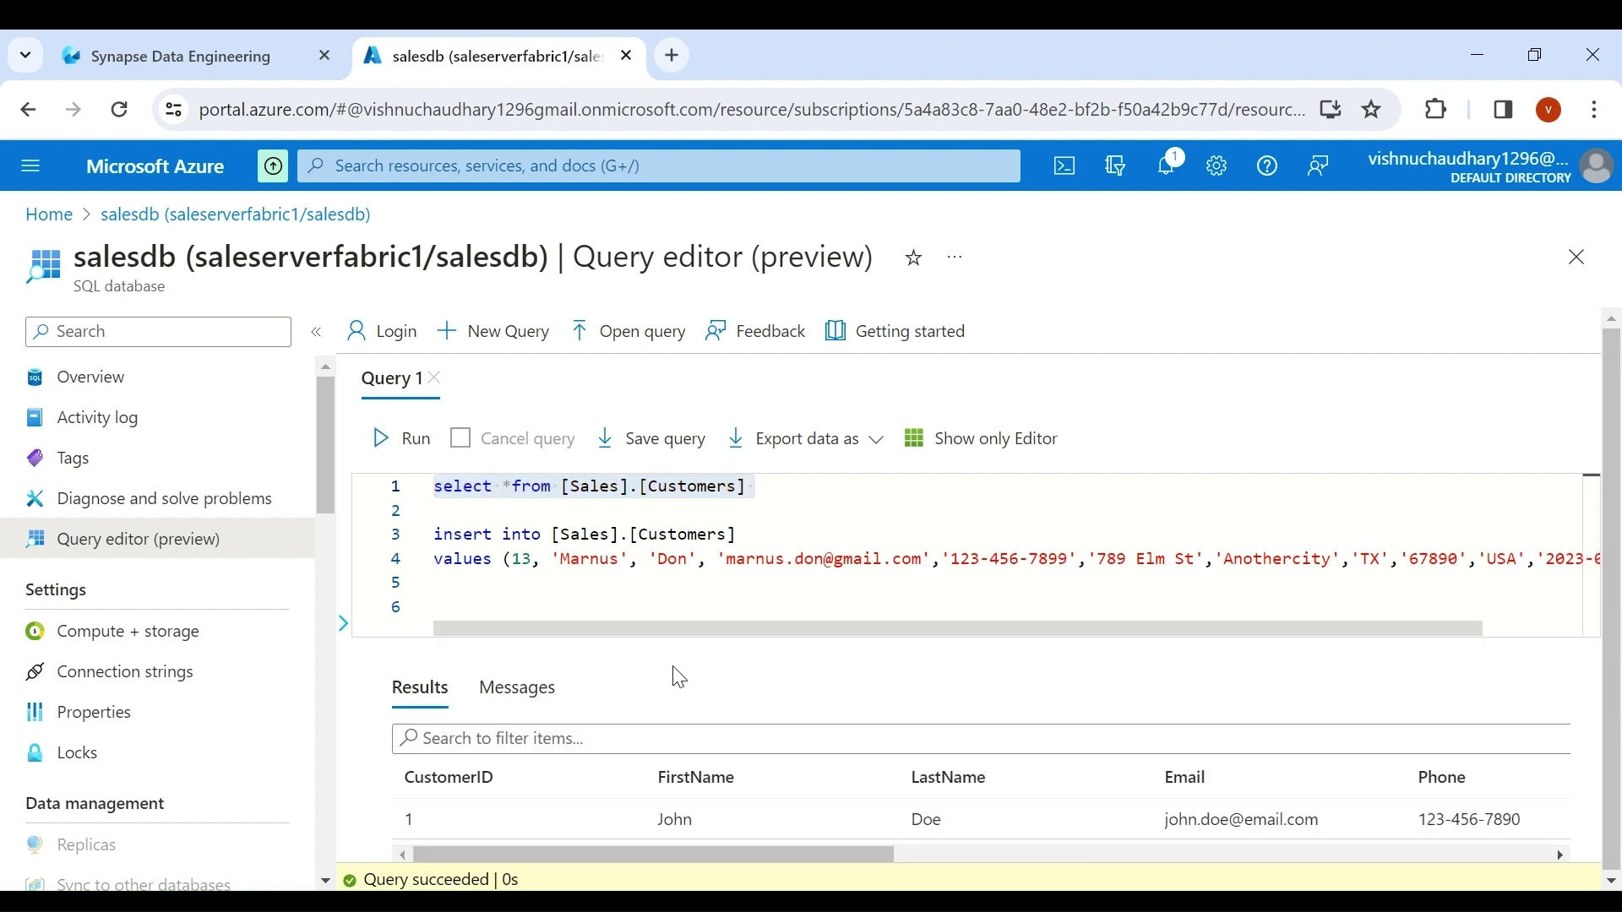
pyautogui.scroll(-5, 498, 836)
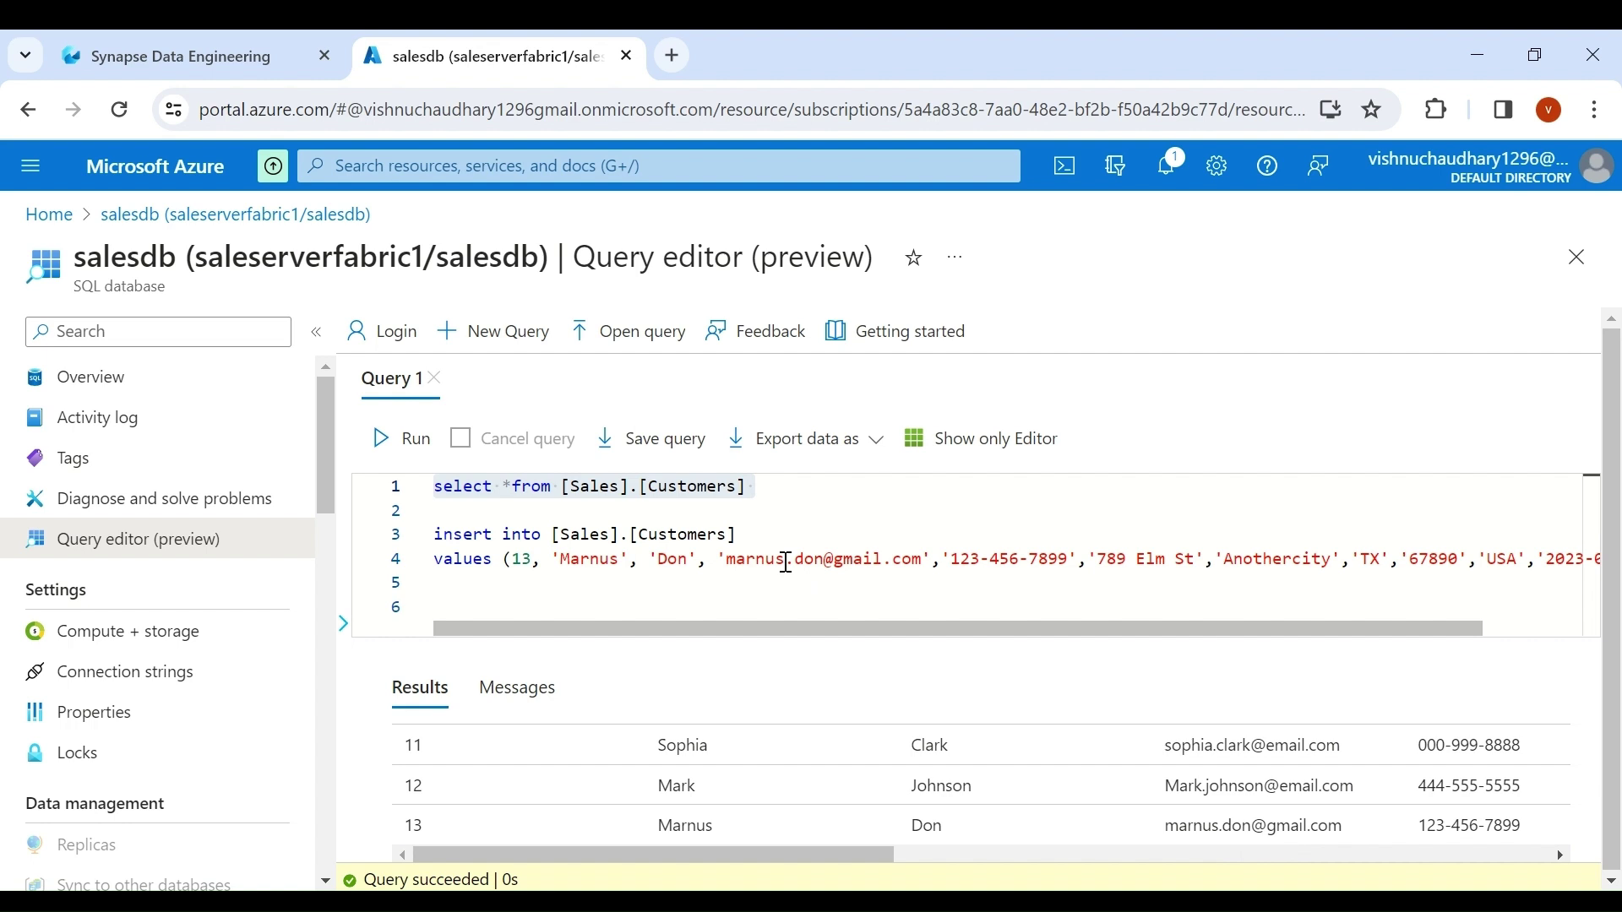
pyautogui.click(122, 34)
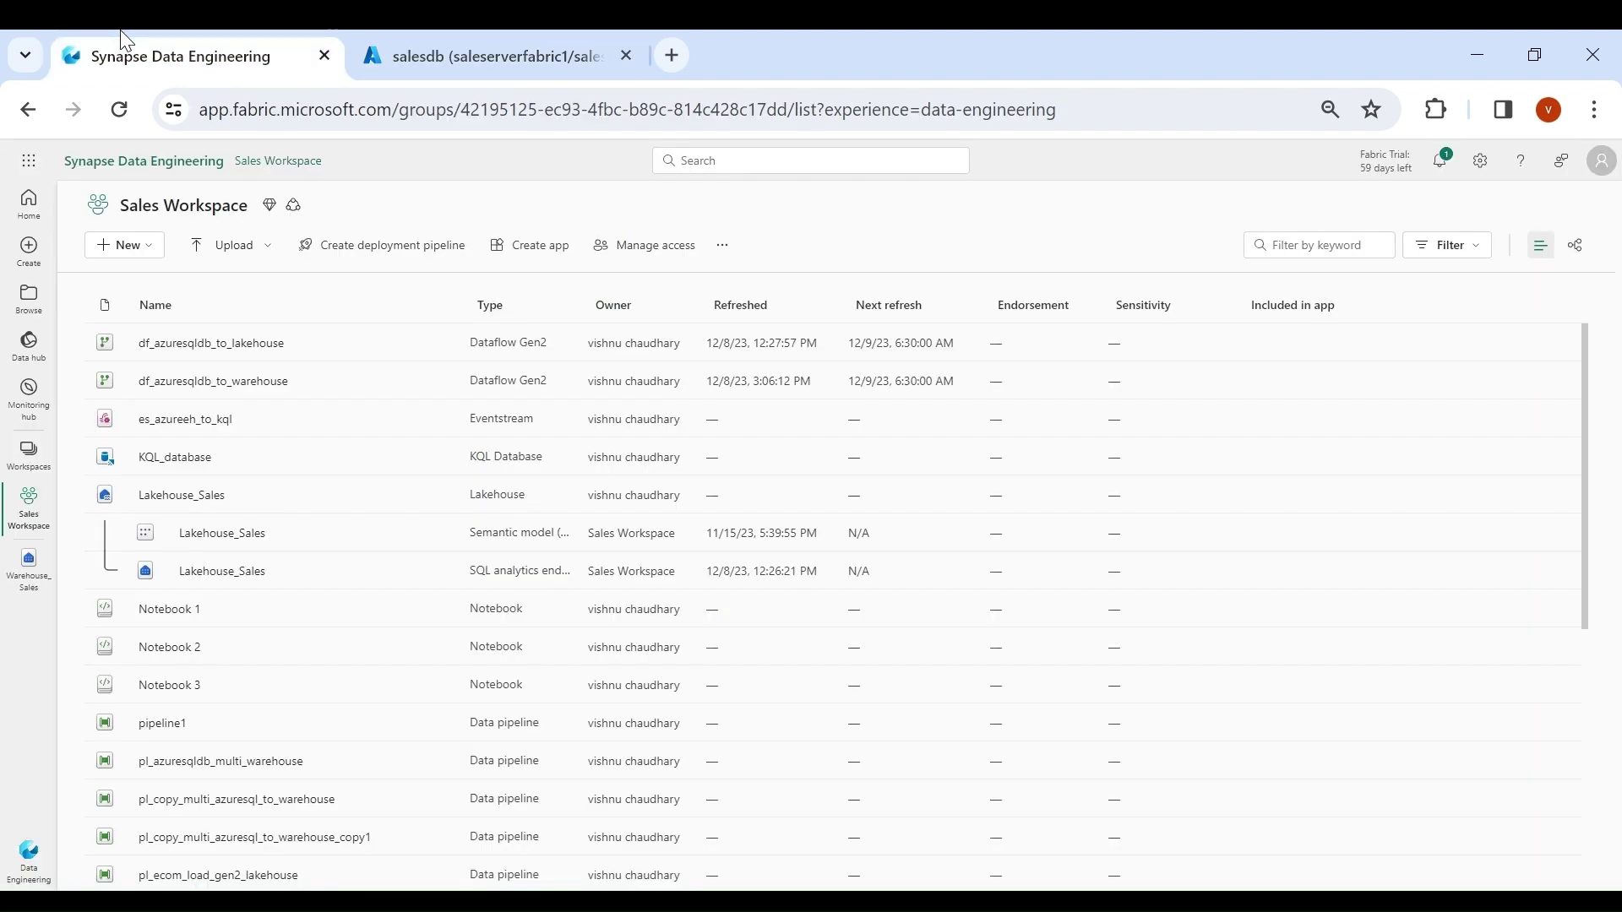
# Step: Query select max(Load_date) on Sales_Stg_test.Customers, finding the latest date 2023-01-01
pyautogui.click(33, 566)
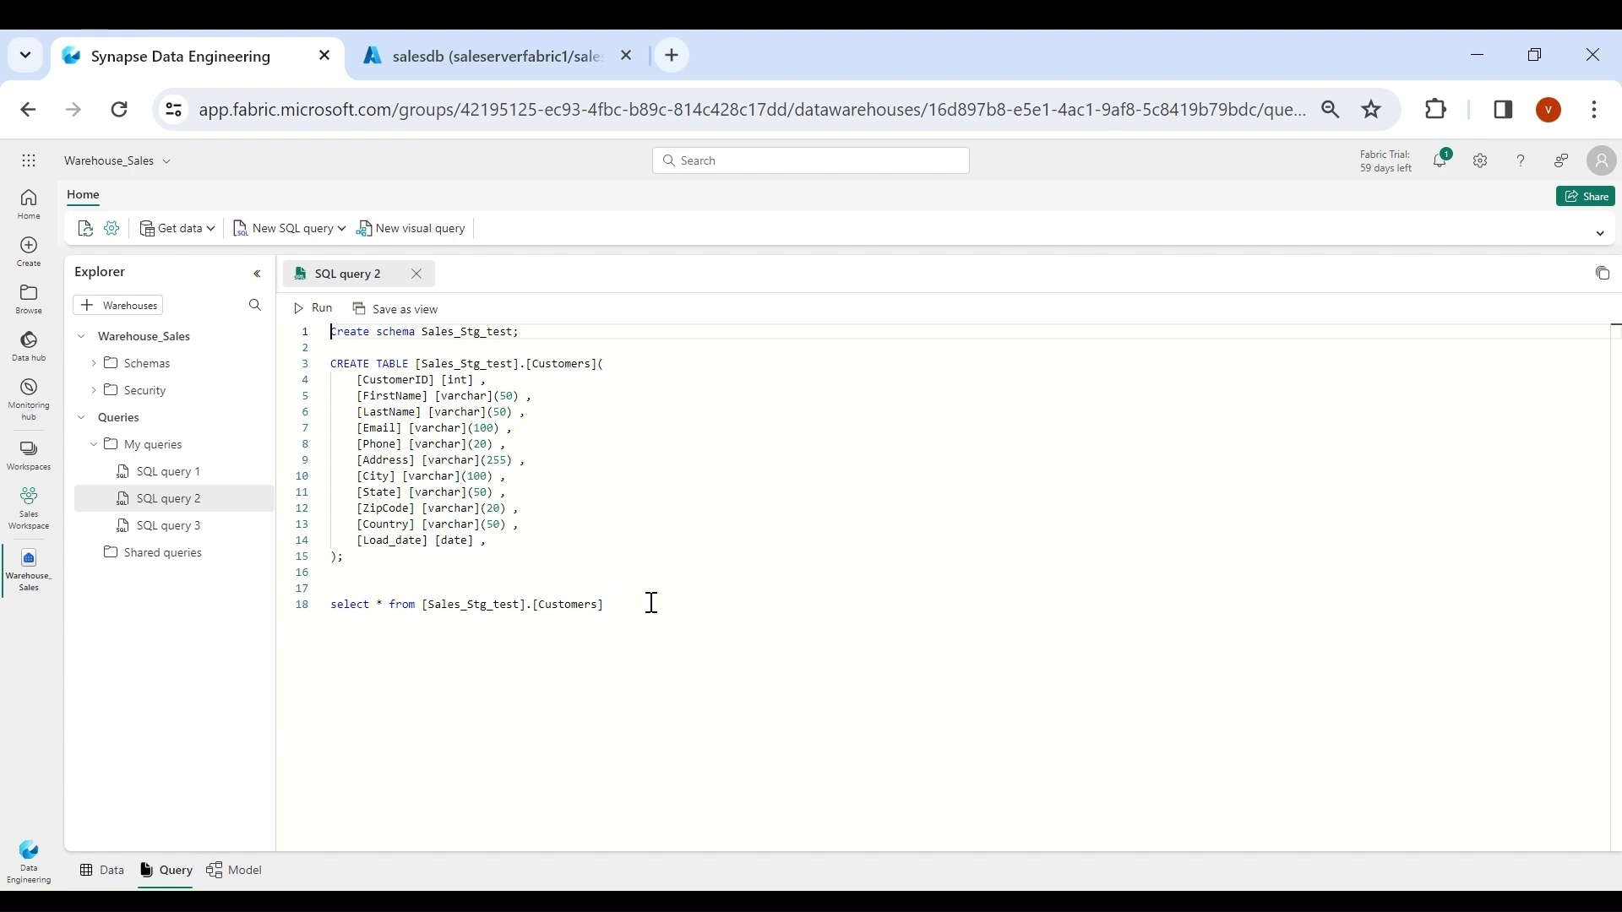
pyautogui.click(387, 604)
pyautogui.press('BackSpace')
pyautogui.press('BackSpace')
pyautogui.write('max(Loa')
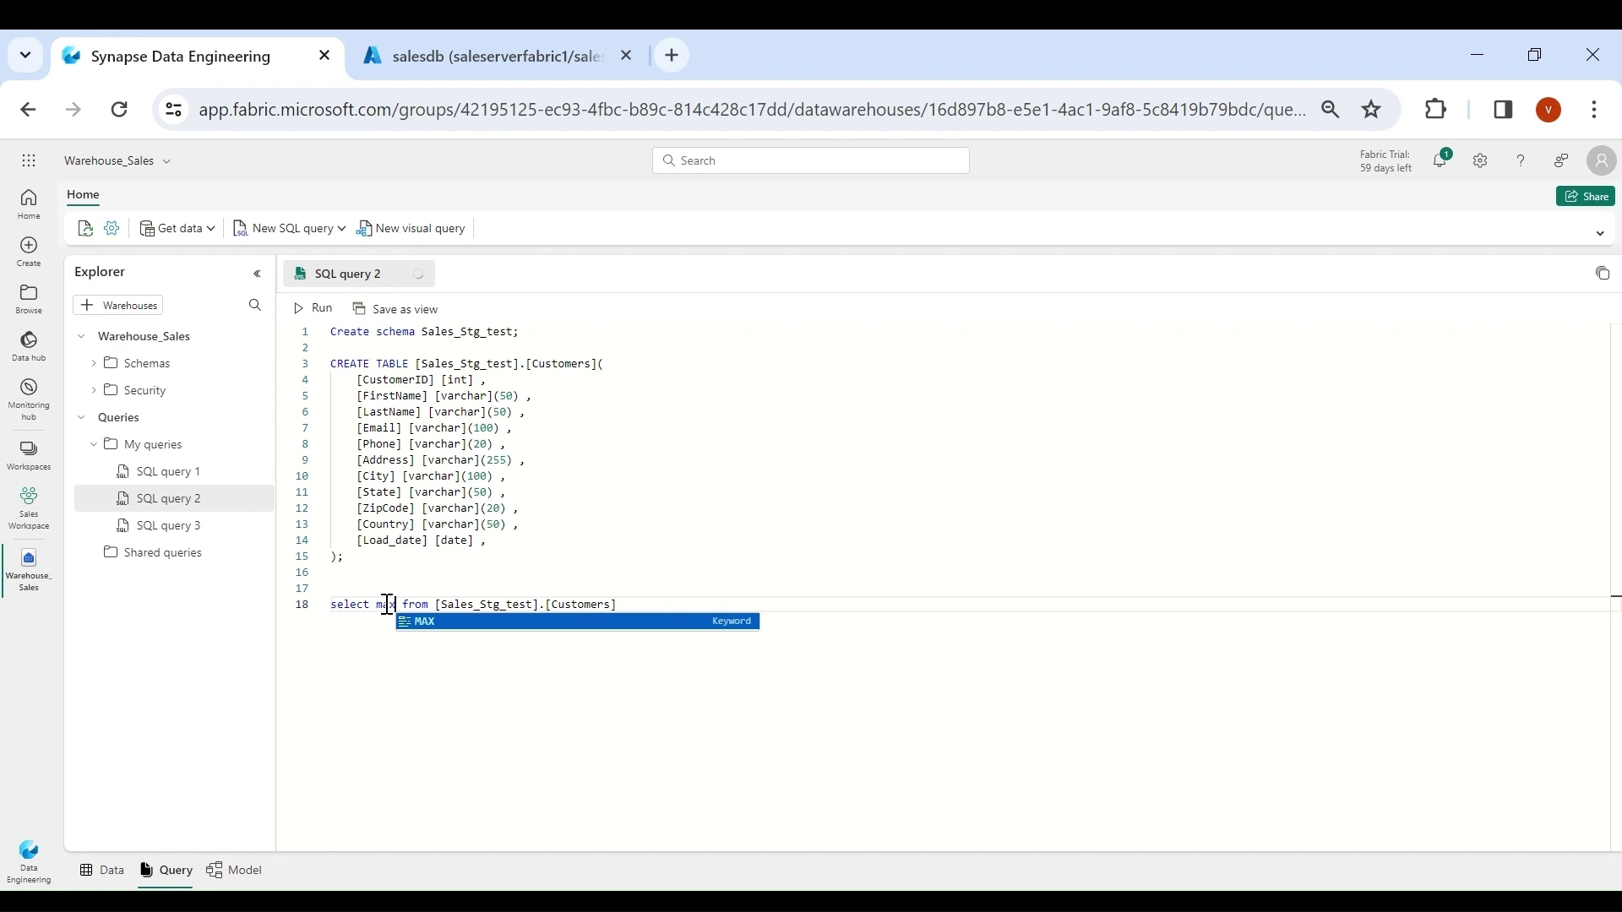
pyautogui.write('d_date)')
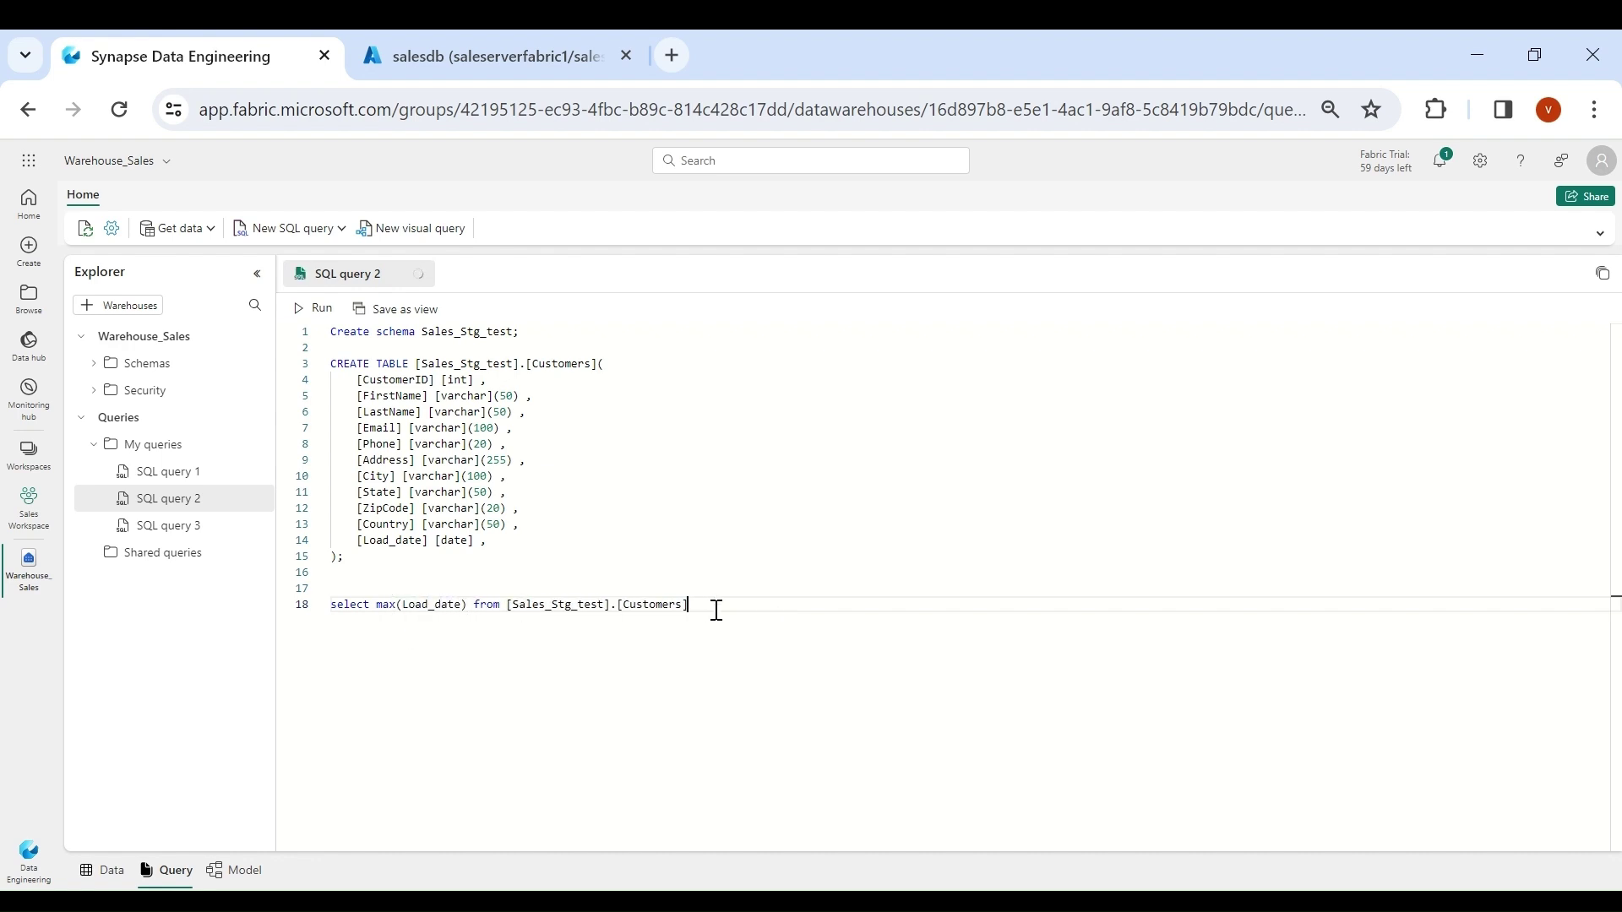
pyautogui.click(296, 600)
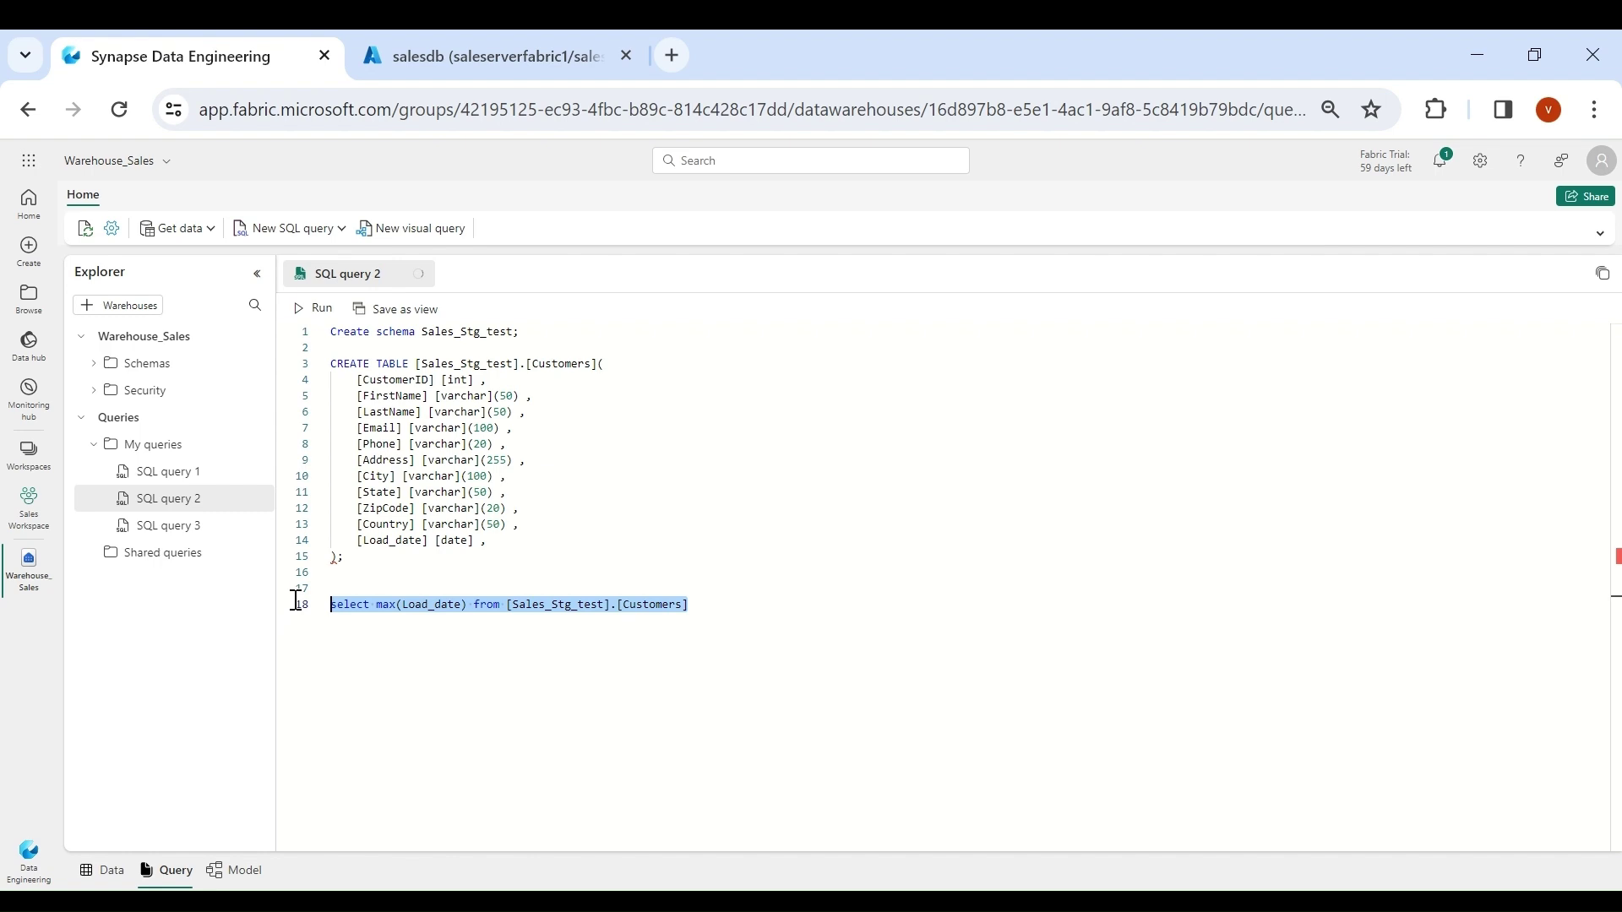
pyautogui.click(310, 311)
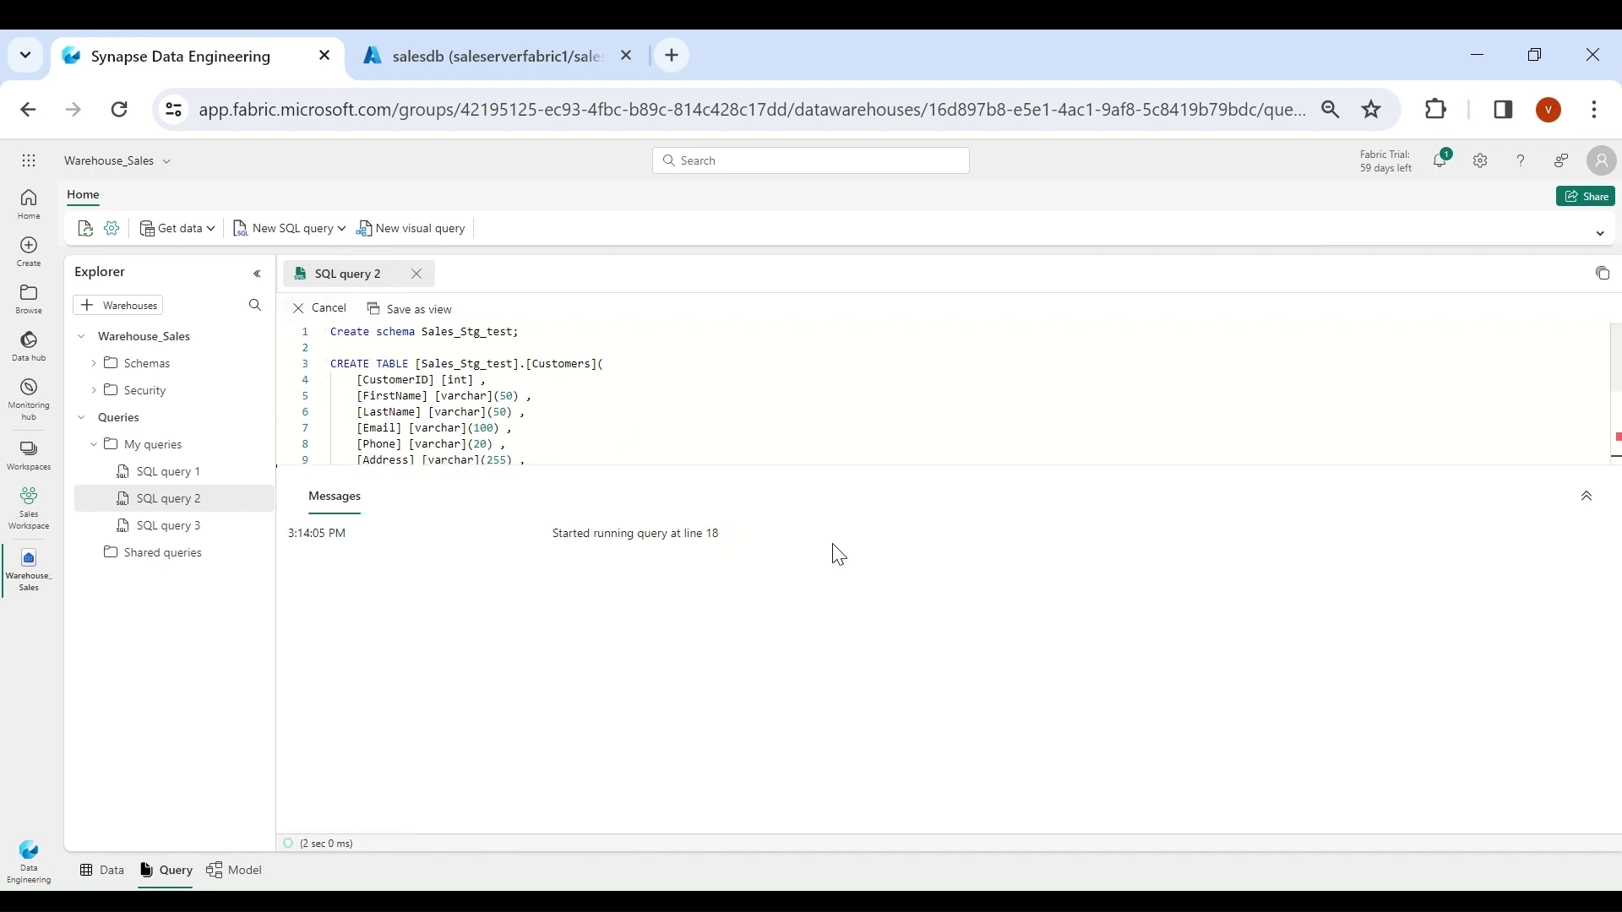
pyautogui.click(405, 572)
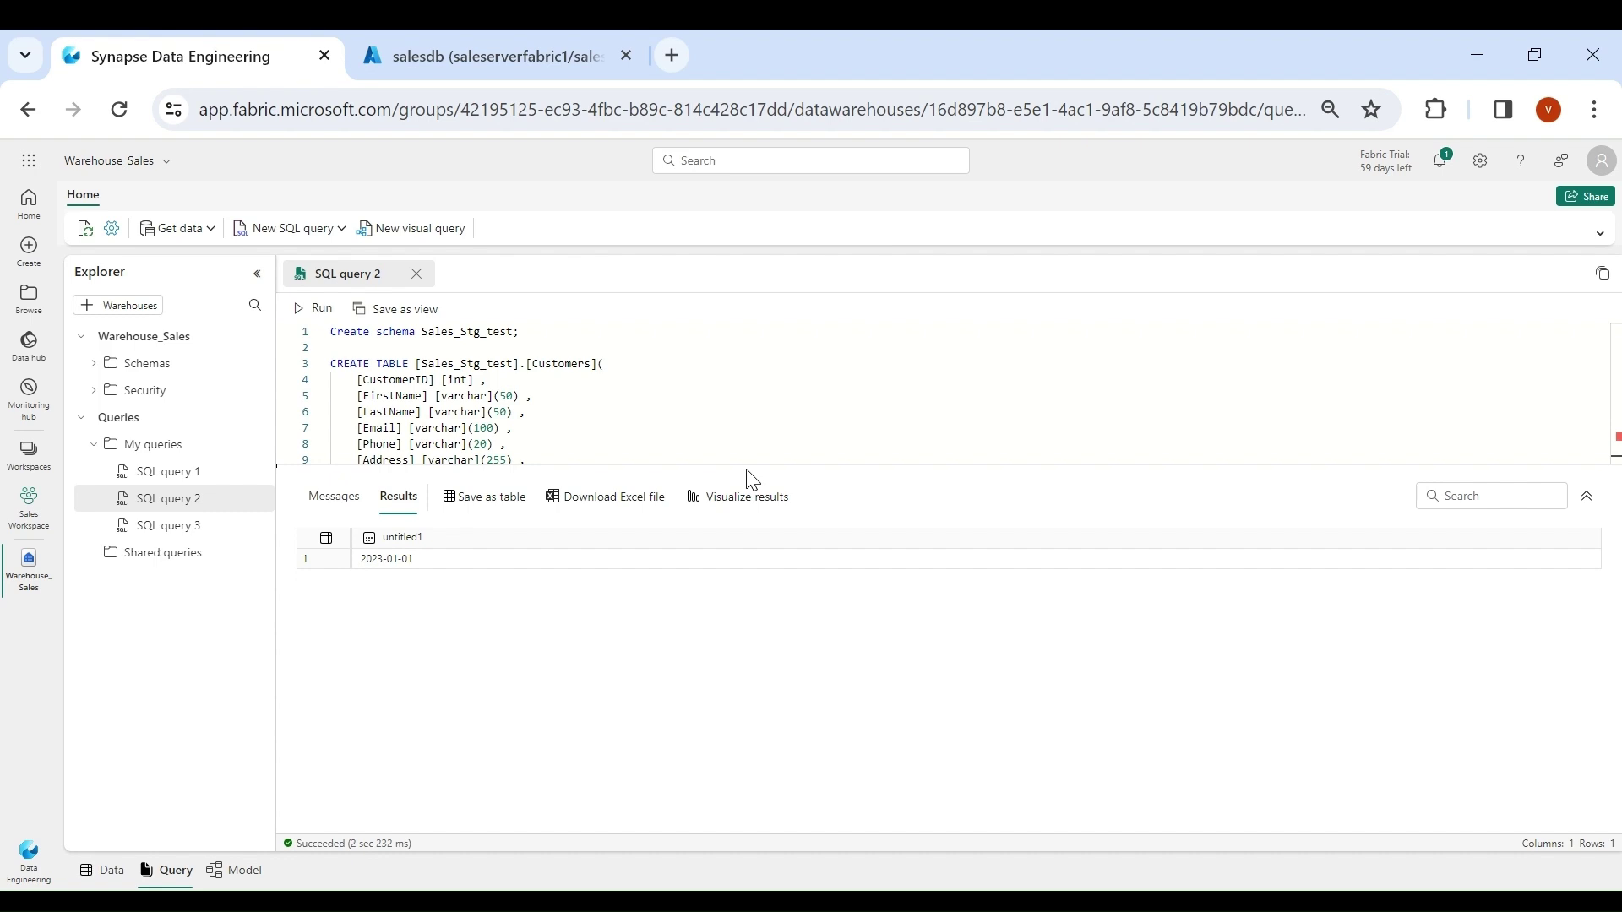
pyautogui.click(29, 506)
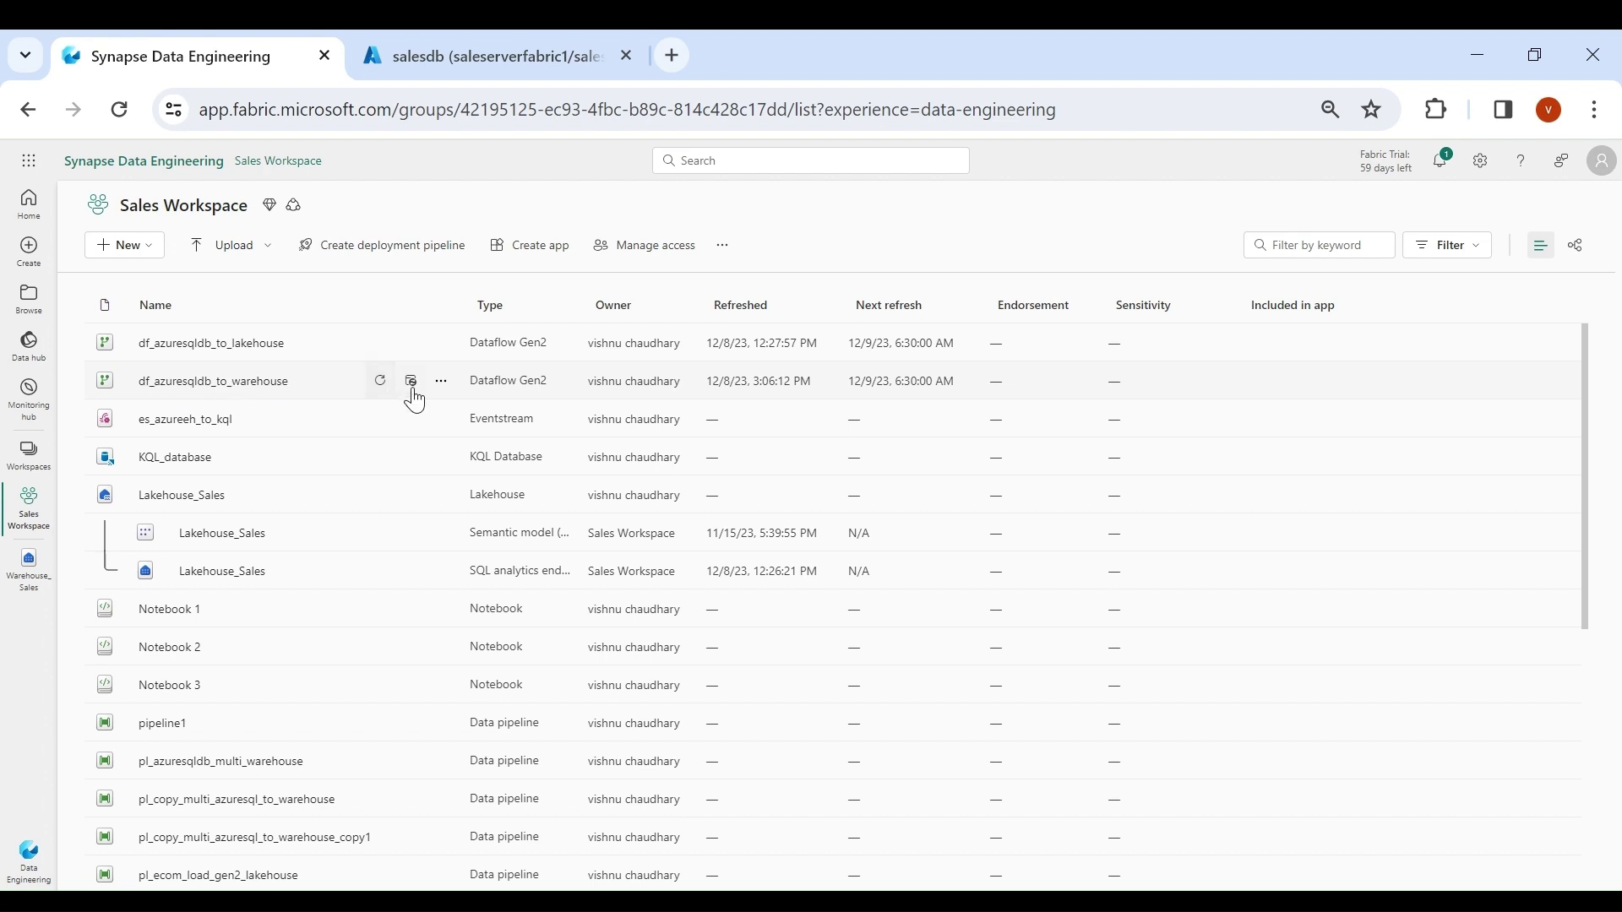
# Step: Trigger an immediate refresh of df_azuresqldb_to_warehouse from the workspace list
pyautogui.click(379, 388)
# Step: Change line 18 back to select * from Sales_Stg_test.Customers and run it
pyautogui.click(32, 581)
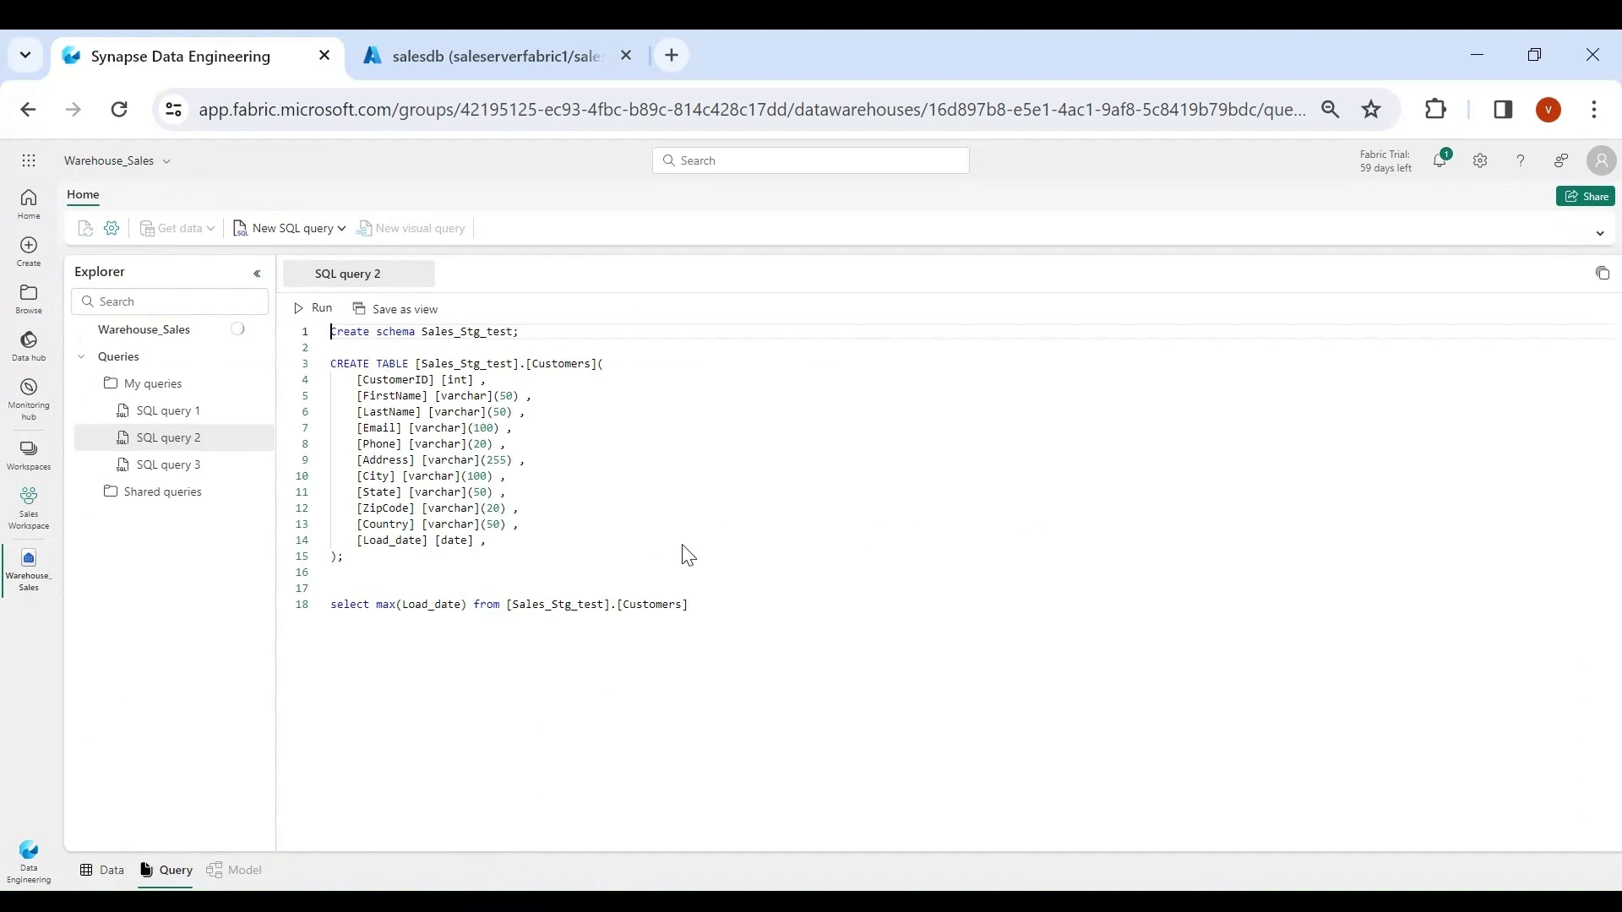
pyautogui.moveTo(466, 605); pyautogui.dragTo(376, 604)
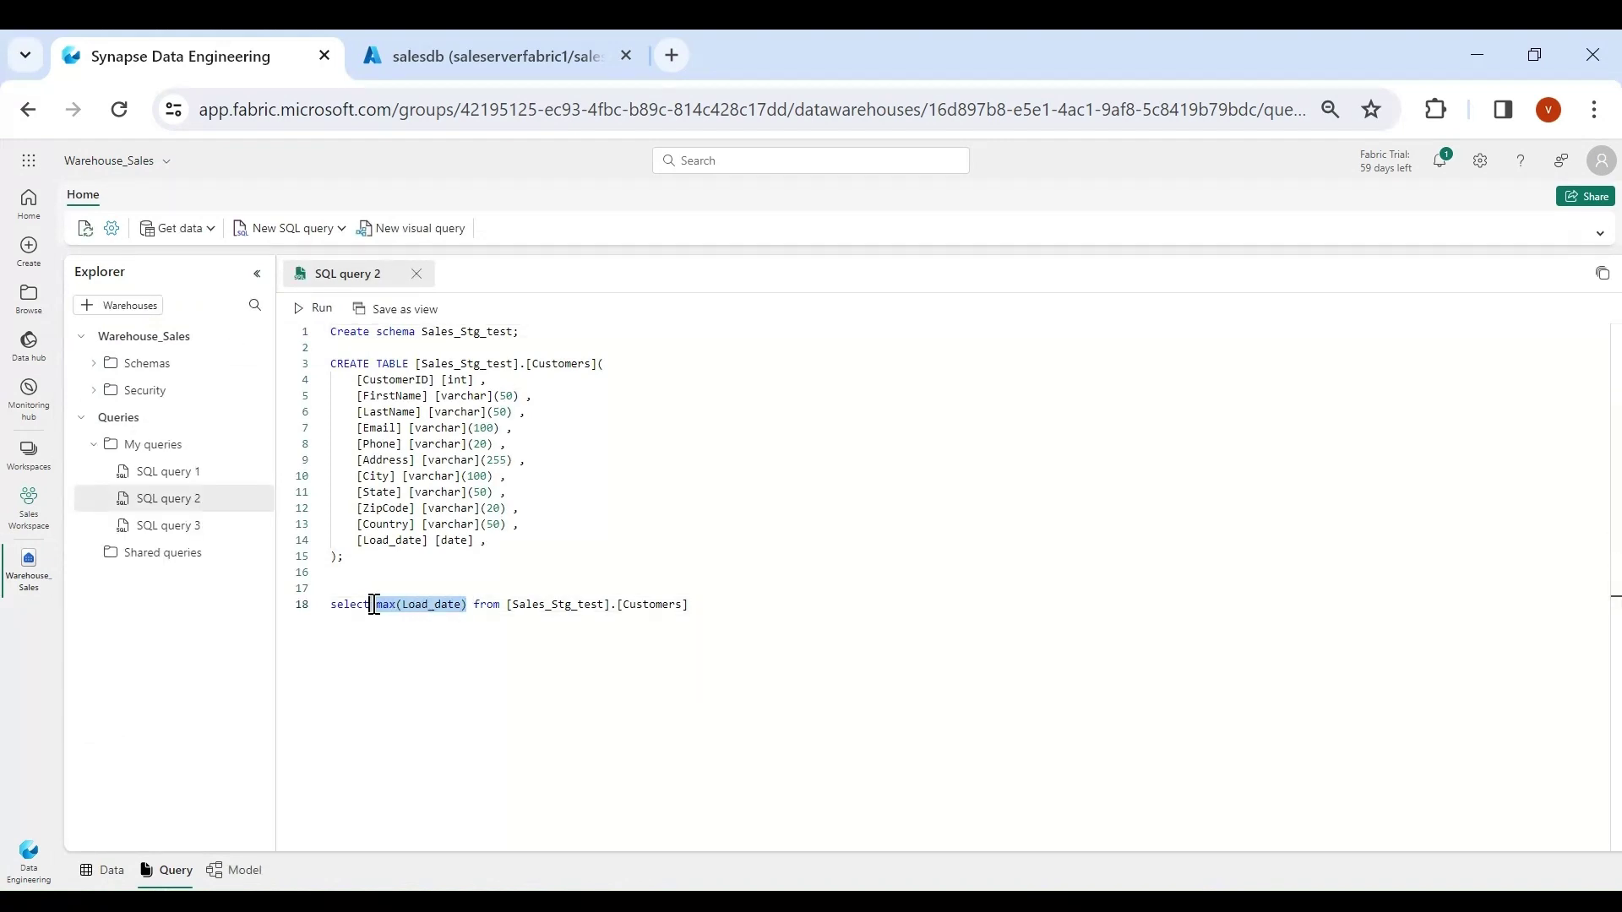
pyautogui.press('BackSpace')
pyautogui.press('Escape')
pyautogui.write('*')
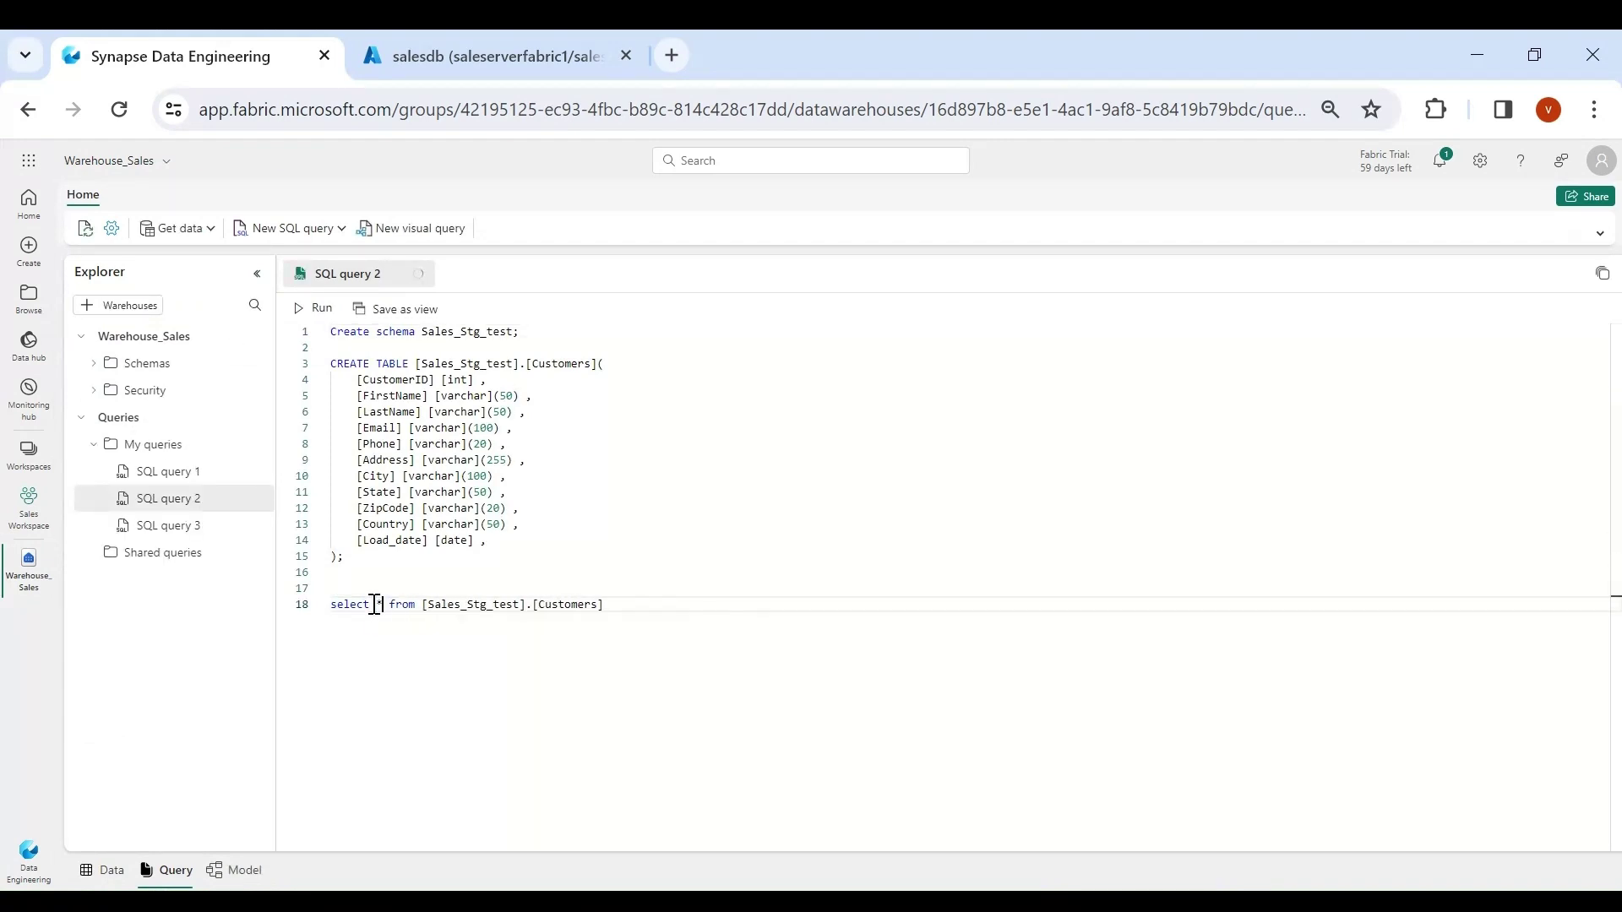
pyautogui.moveTo(626, 608); pyautogui.dragTo(308, 608)
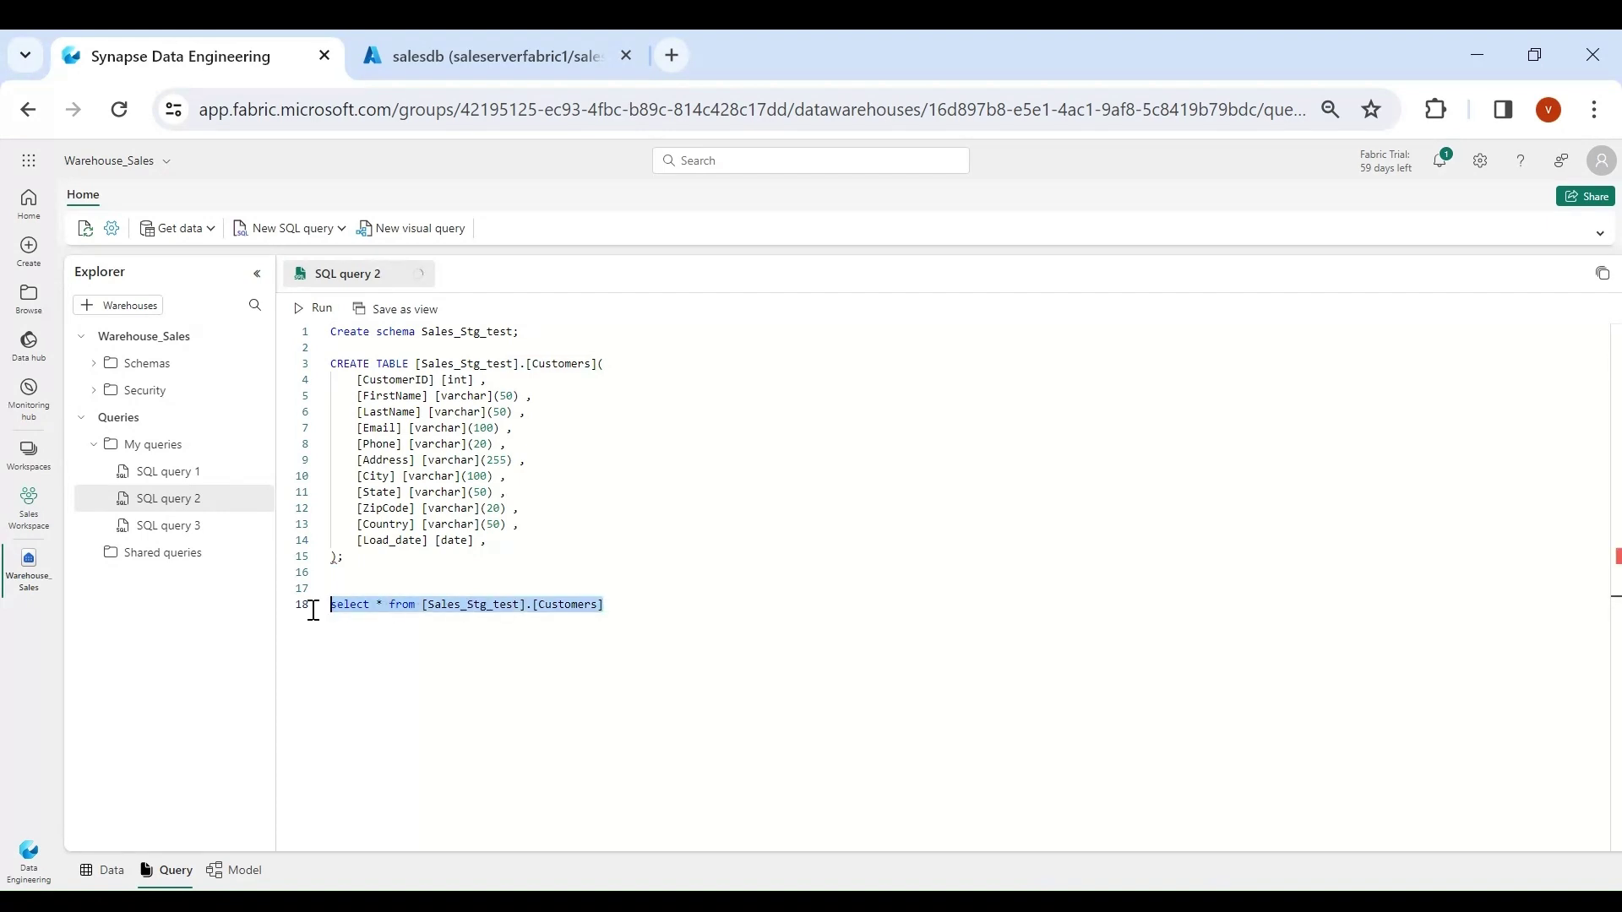
pyautogui.click(316, 310)
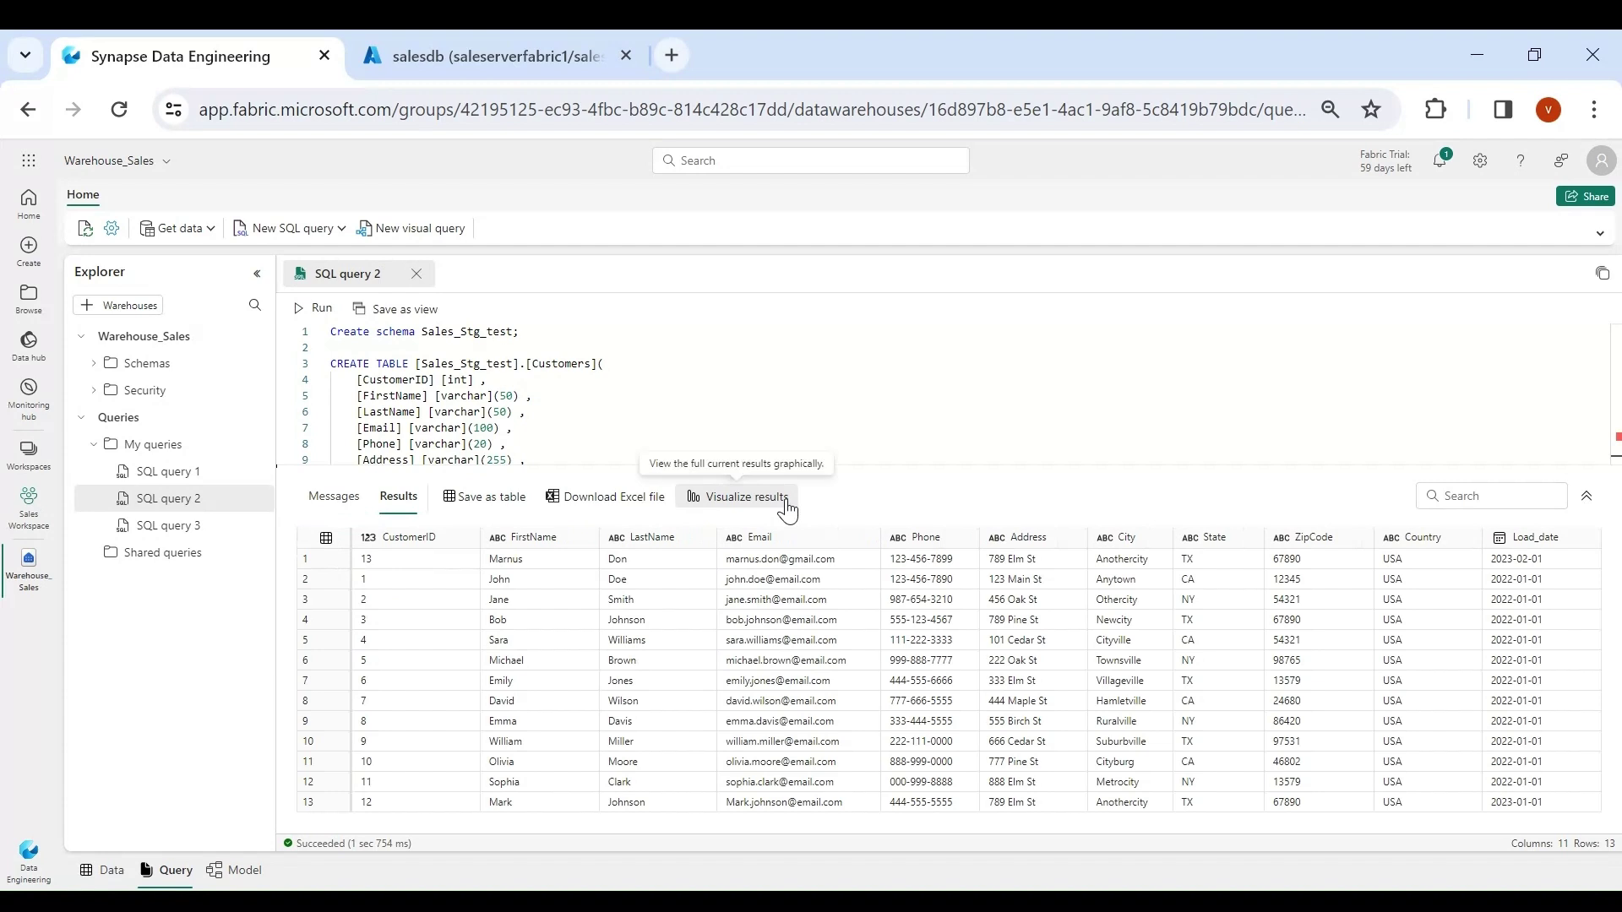
# Step: Review the 13 returned rows, noting customer 13 with Load_date 2023-02-01
pyautogui.click(721, 624)
pyautogui.click(387, 579)
pyautogui.click(387, 561)
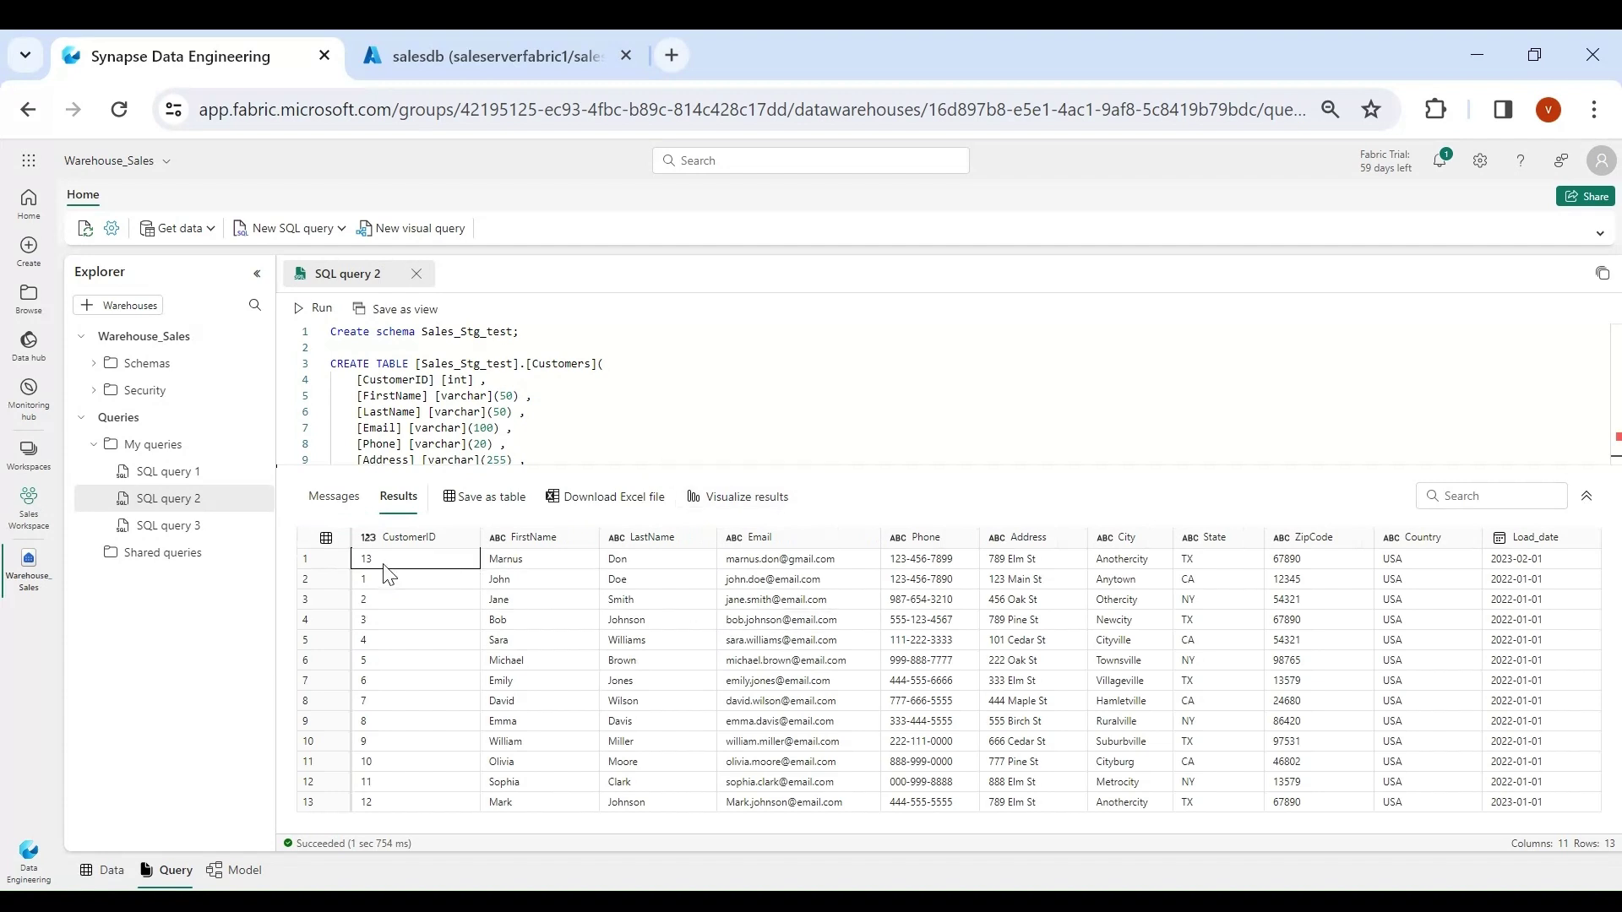
pyautogui.click(625, 559)
pyautogui.click(1024, 560)
pyautogui.click(1551, 564)
pyautogui.click(1032, 599)
pyautogui.click(463, 582)
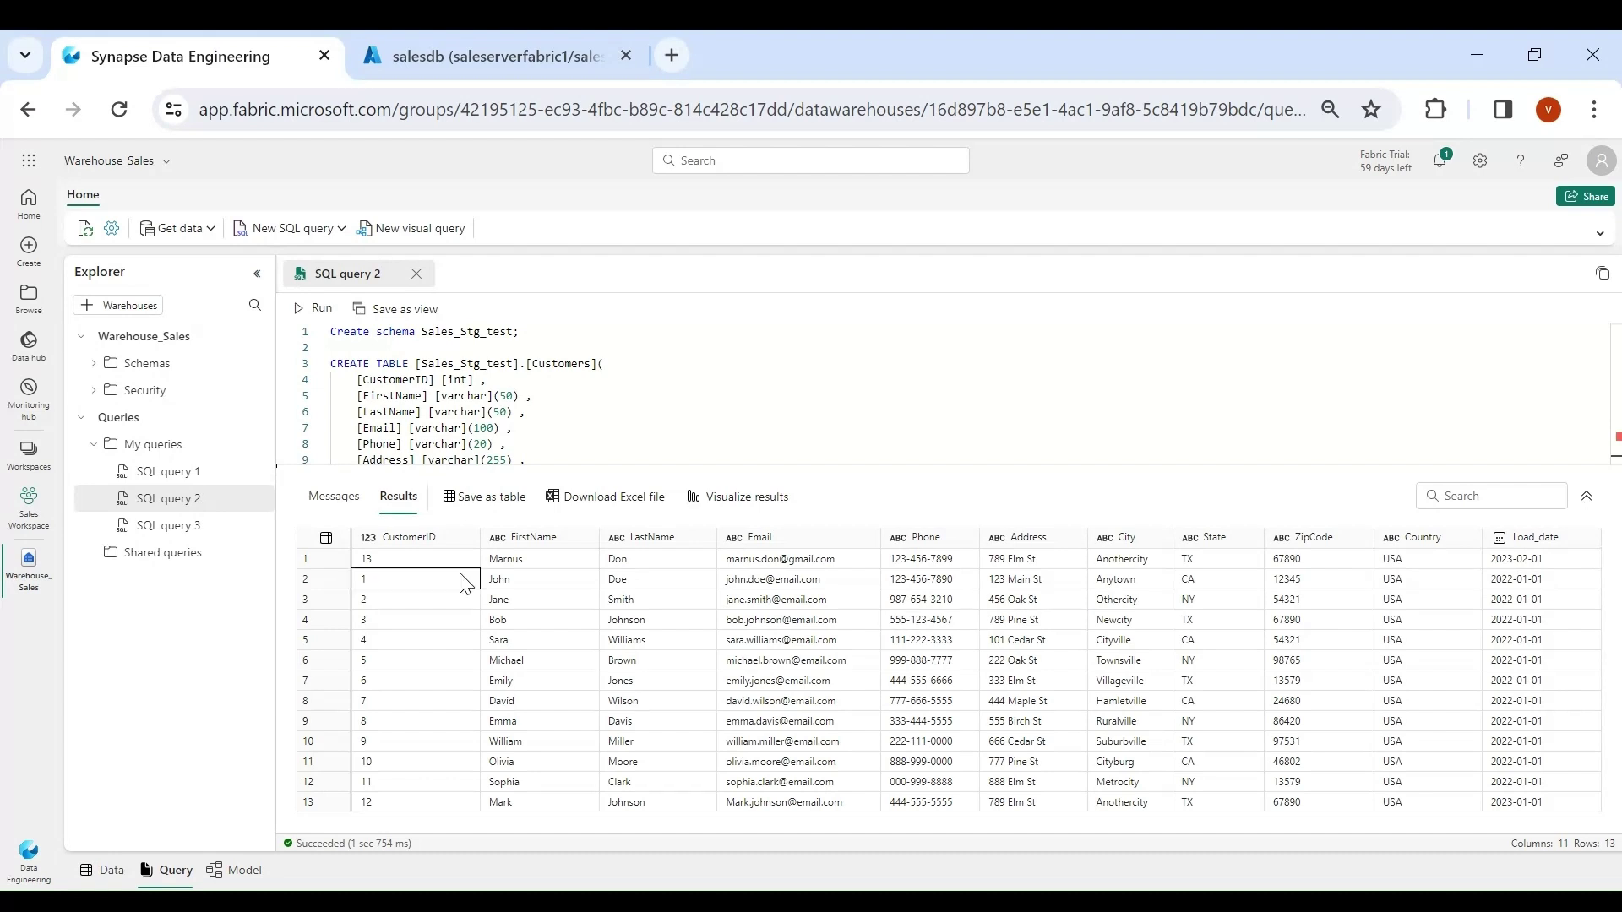